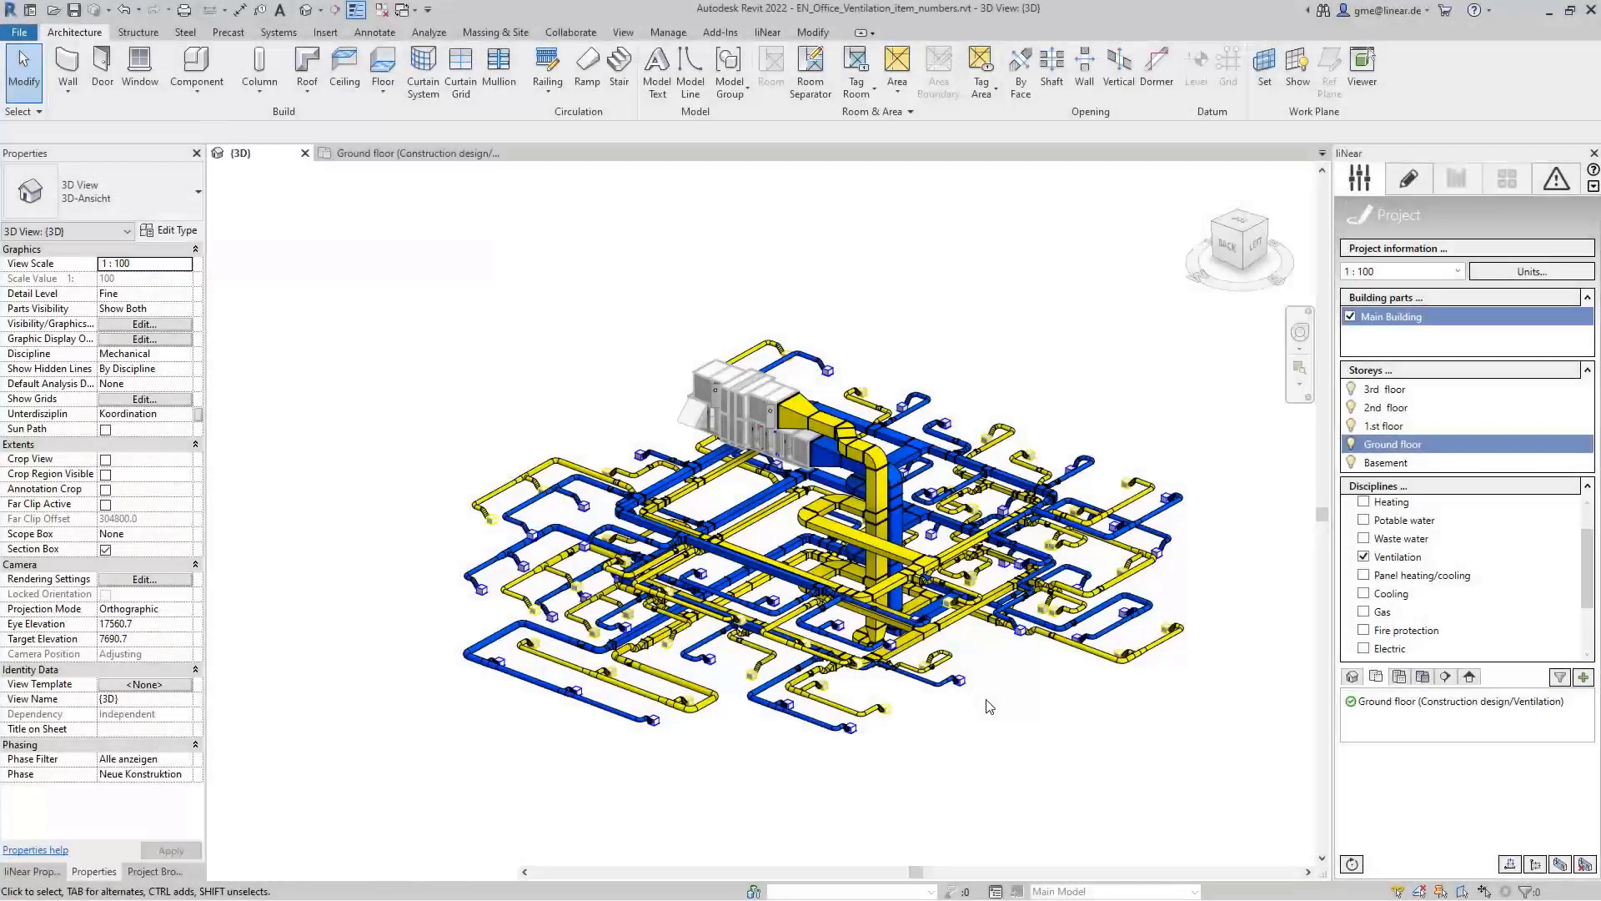
Orbit the 3D ventilation duct model to view it from a new angle
{"action": "middle_click_drag", "start_coordinate": [1024, 705], "coordinate": [1055, 736], "text": "shift"}
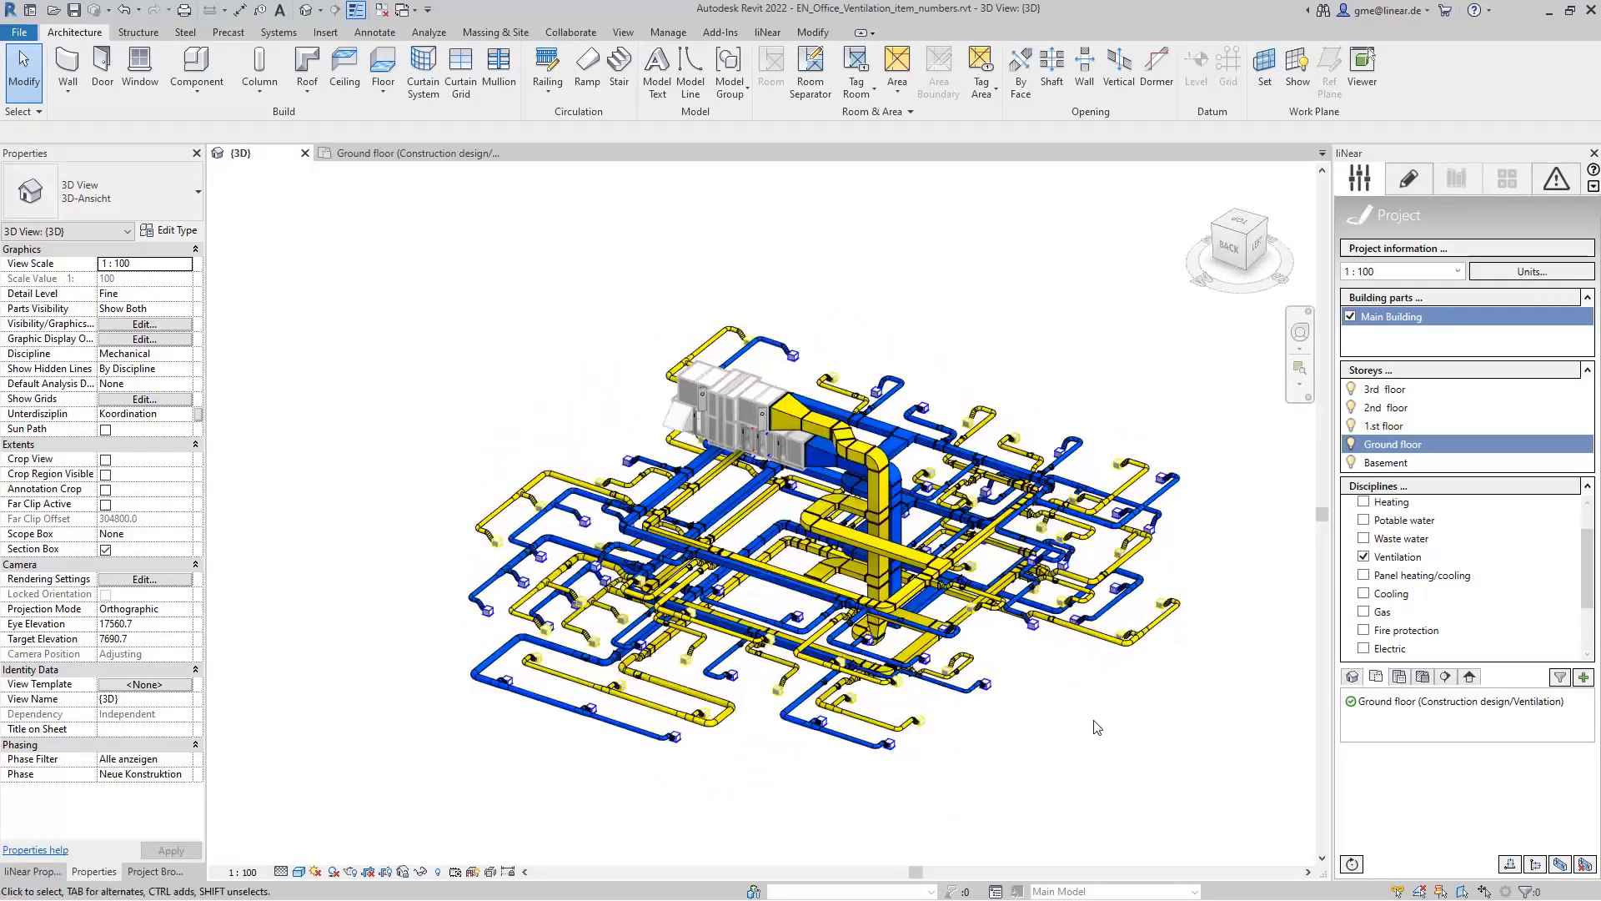
Show the Ground floor ventilation plan with liNear item numbers kept on Position number (circle A)
{"action": "left_click", "coordinate": [1410, 707]}
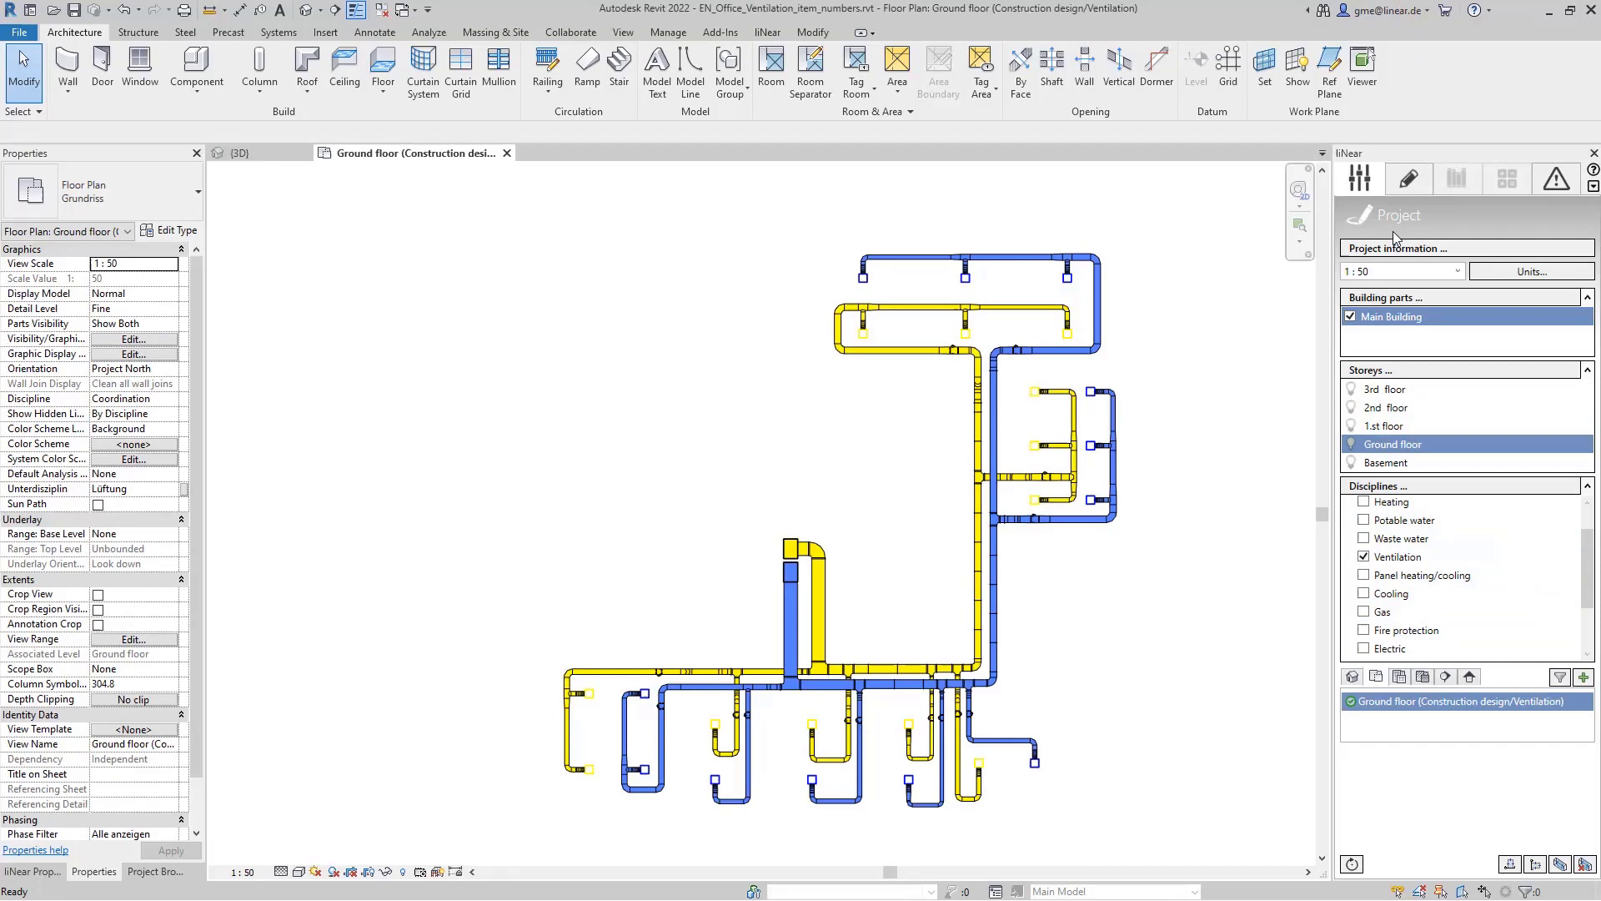
{"action": "left_click", "coordinate": [1401, 183]}
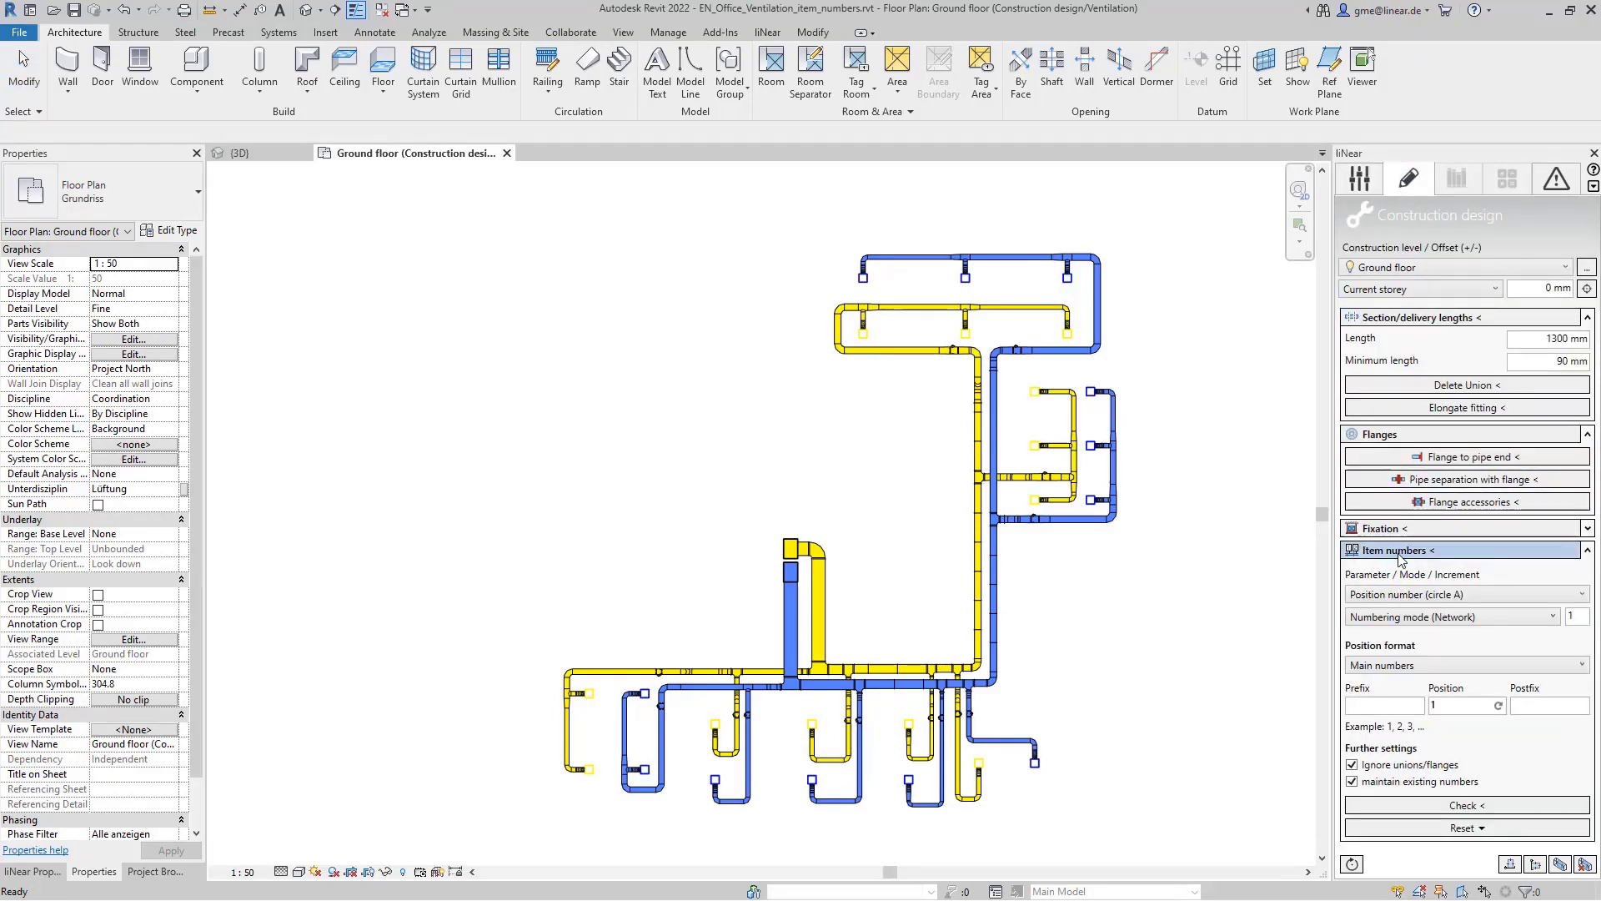
{"action": "left_click", "coordinate": [1481, 594]}
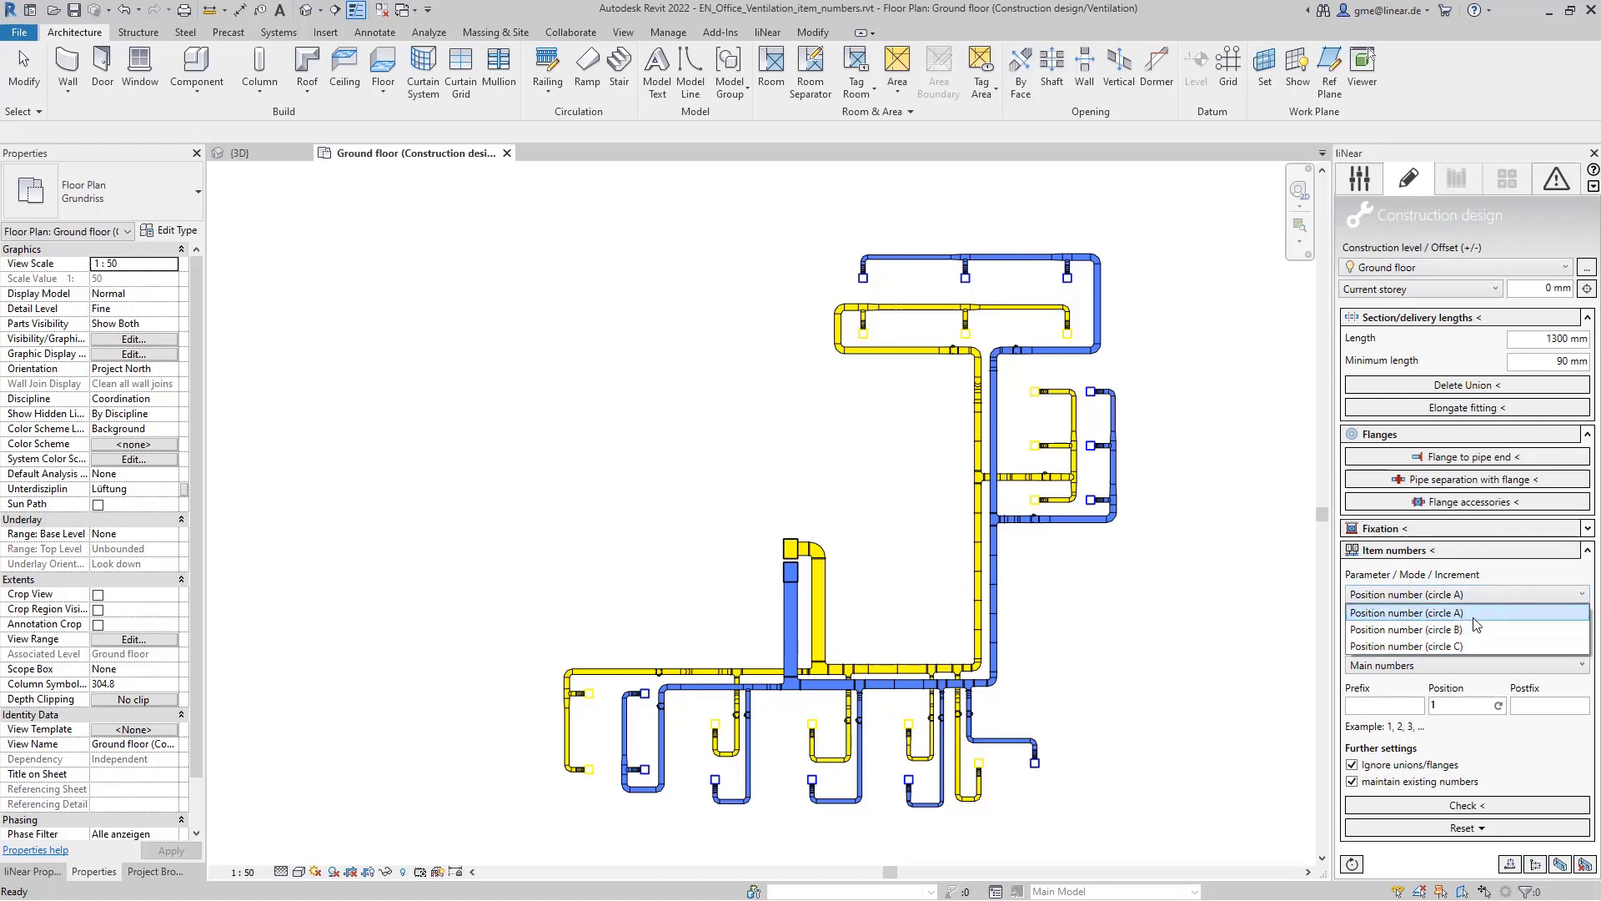
{"action": "left_click", "coordinate": [1473, 618]}
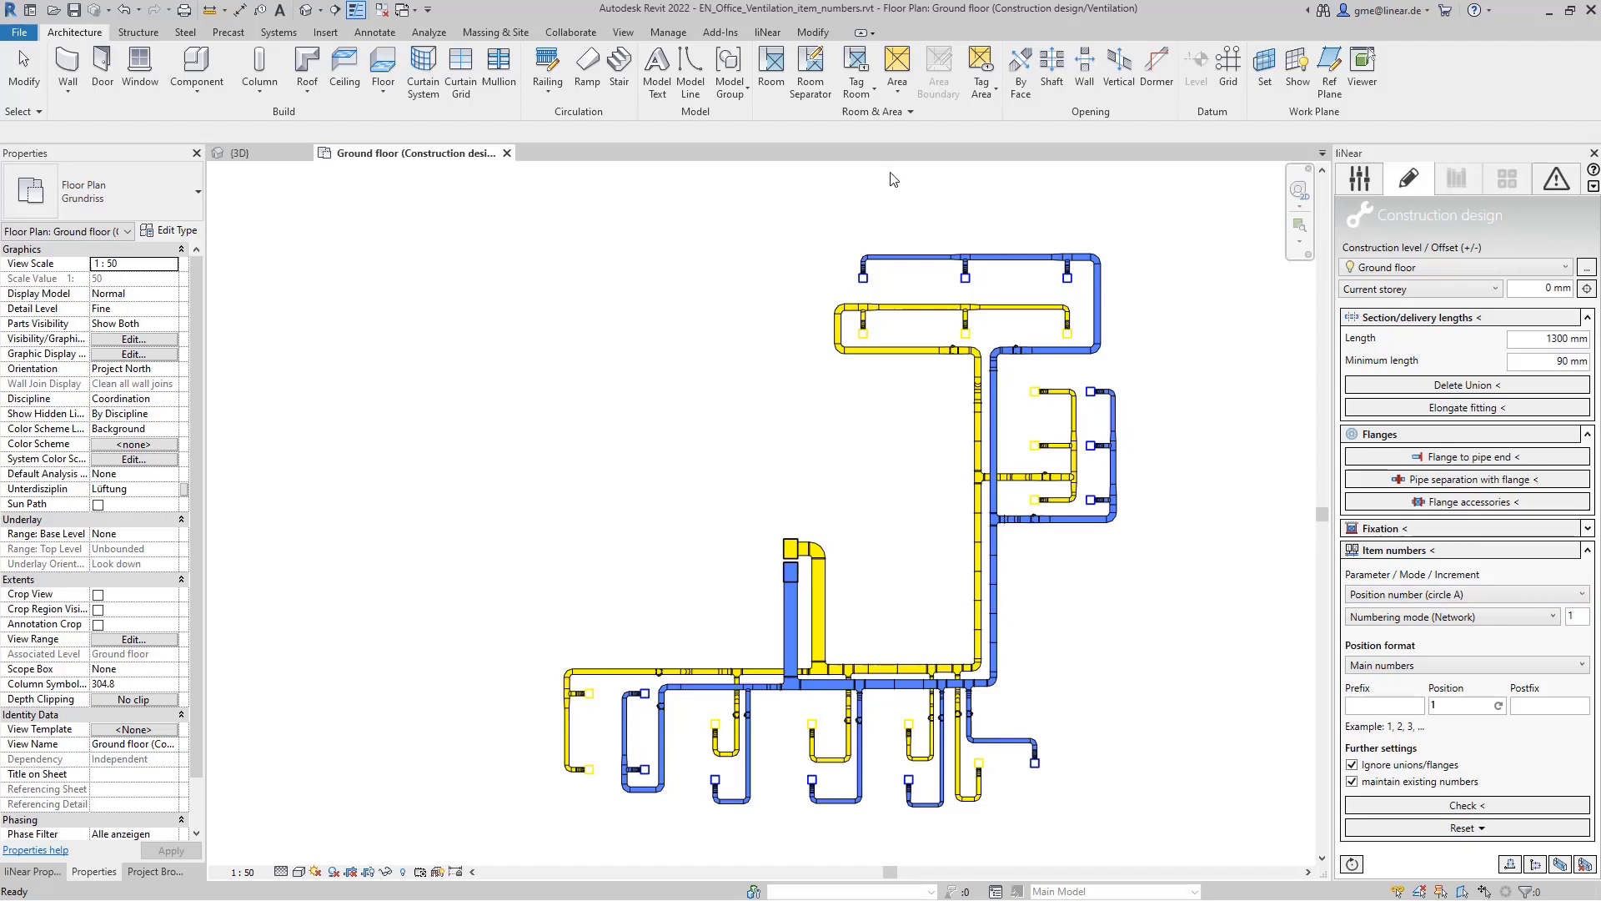
Open the liNear Parameter Manager from the liNear ribbon tab, then close it
{"action": "left_click", "coordinate": [768, 31]}
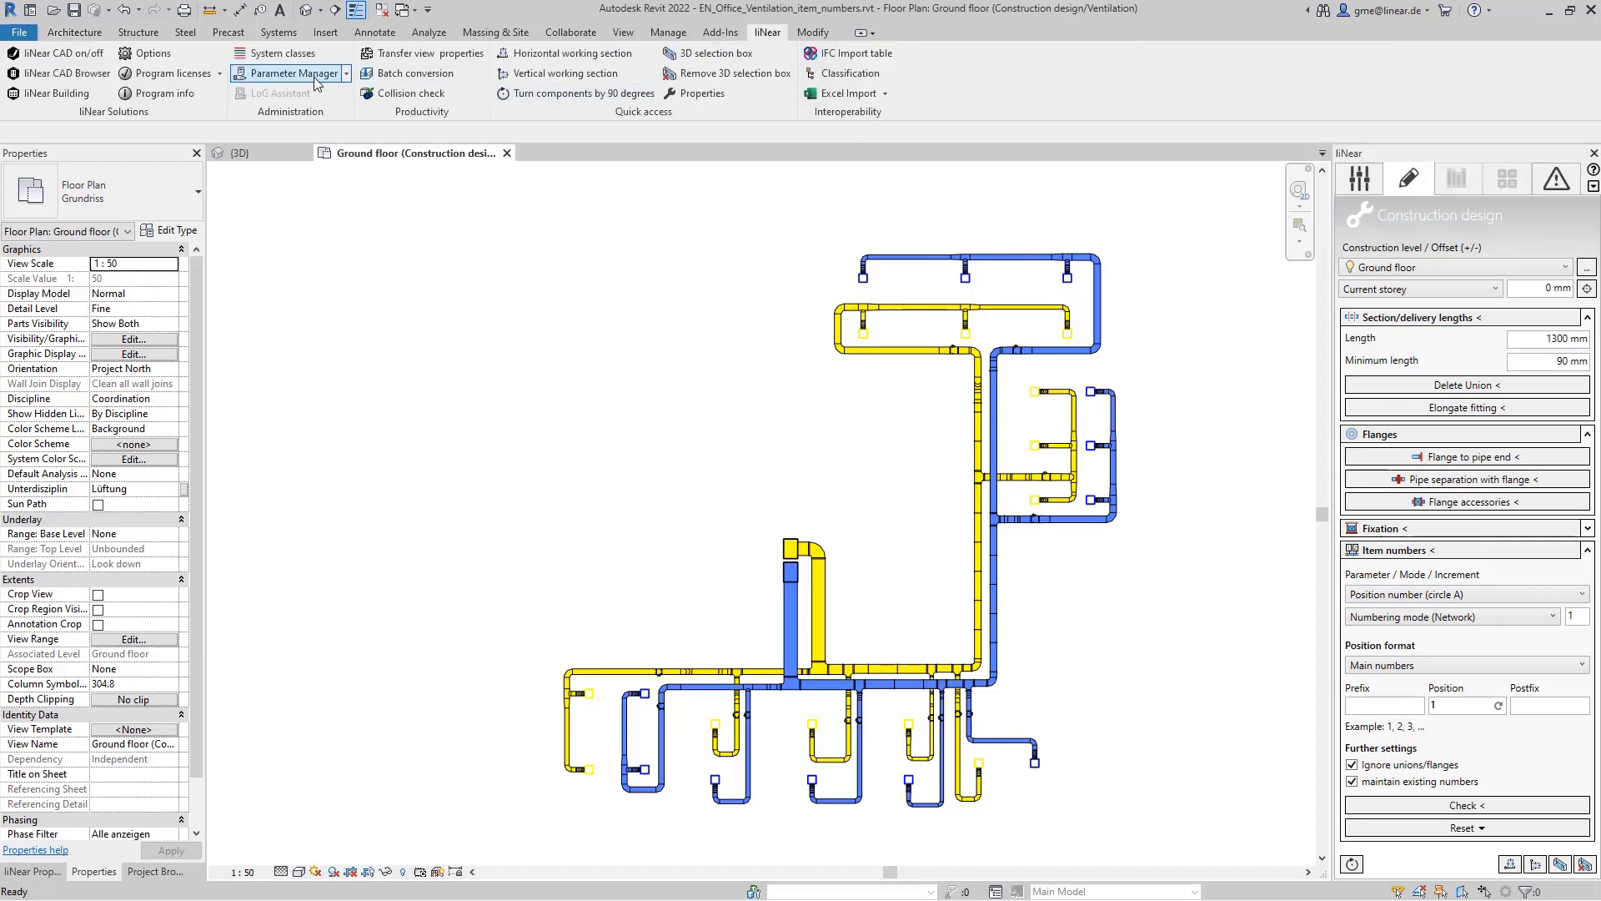
{"action": "left_click", "coordinate": [283, 73]}
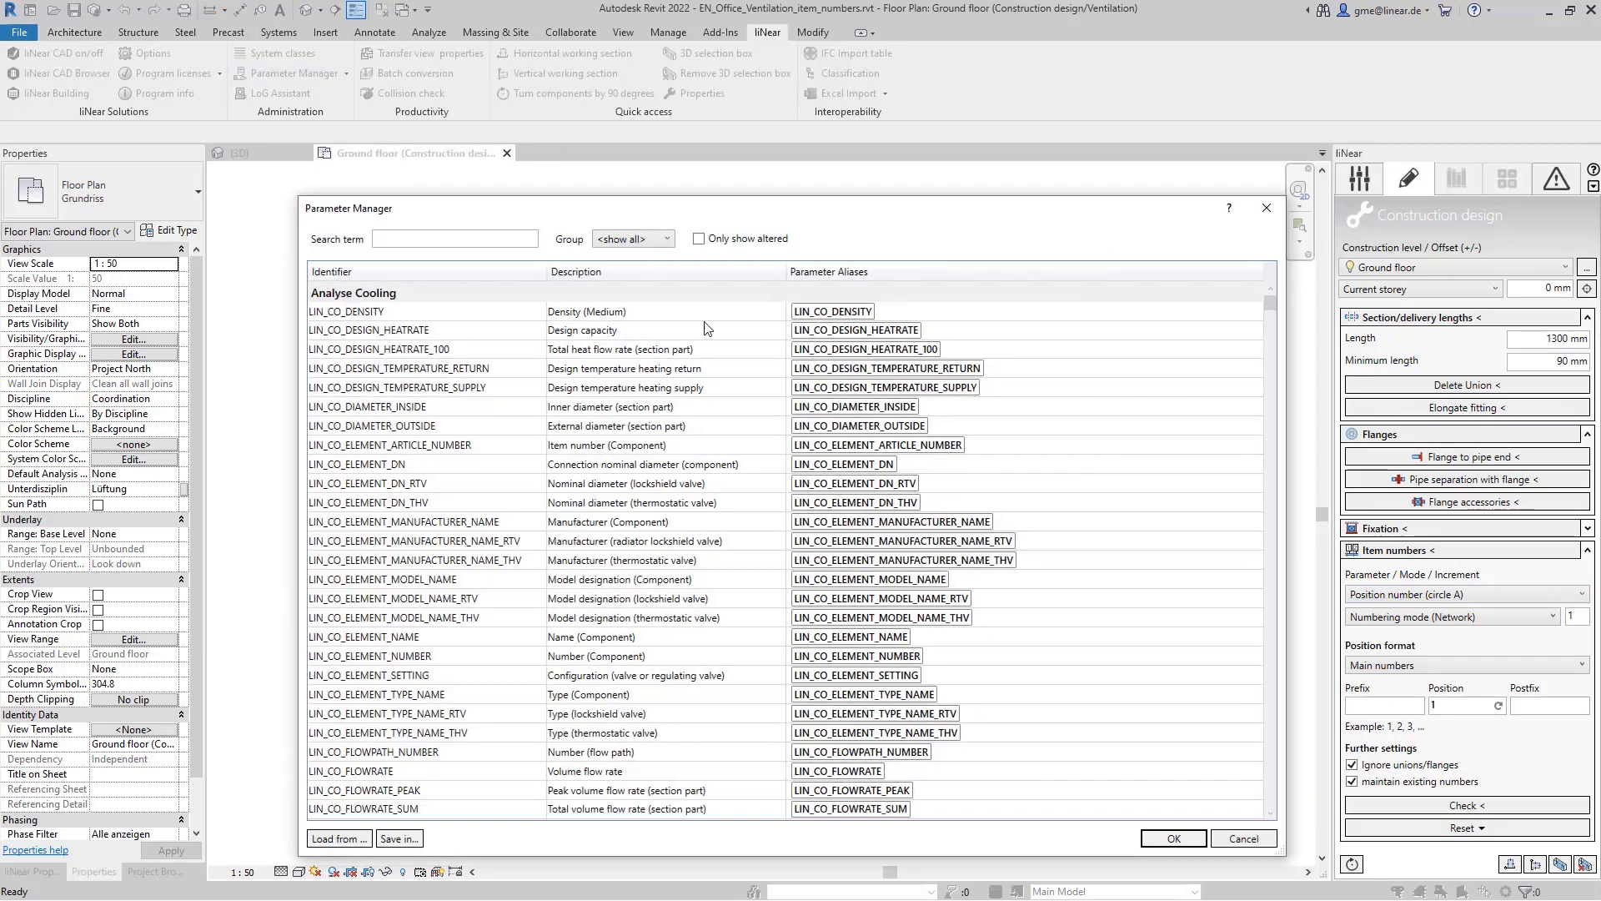
{"action": "left_click", "coordinate": [1267, 208]}
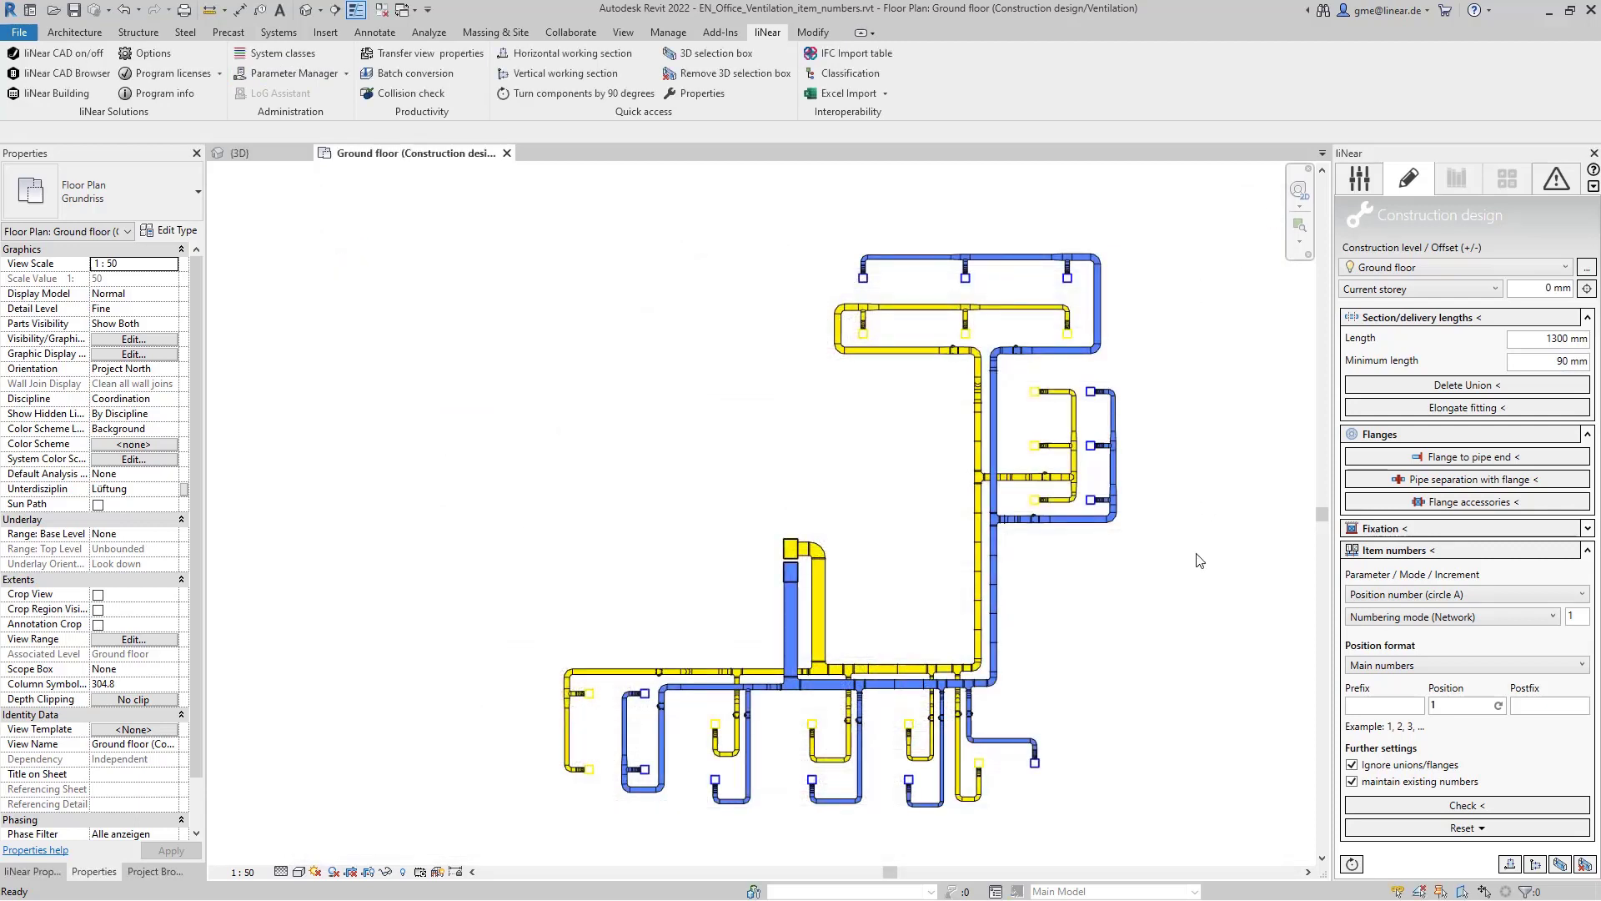
Keep Network numbering mode and Main numbers position format while reviewing the prefix and postfix fields
{"action": "left_click", "coordinate": [1457, 618]}
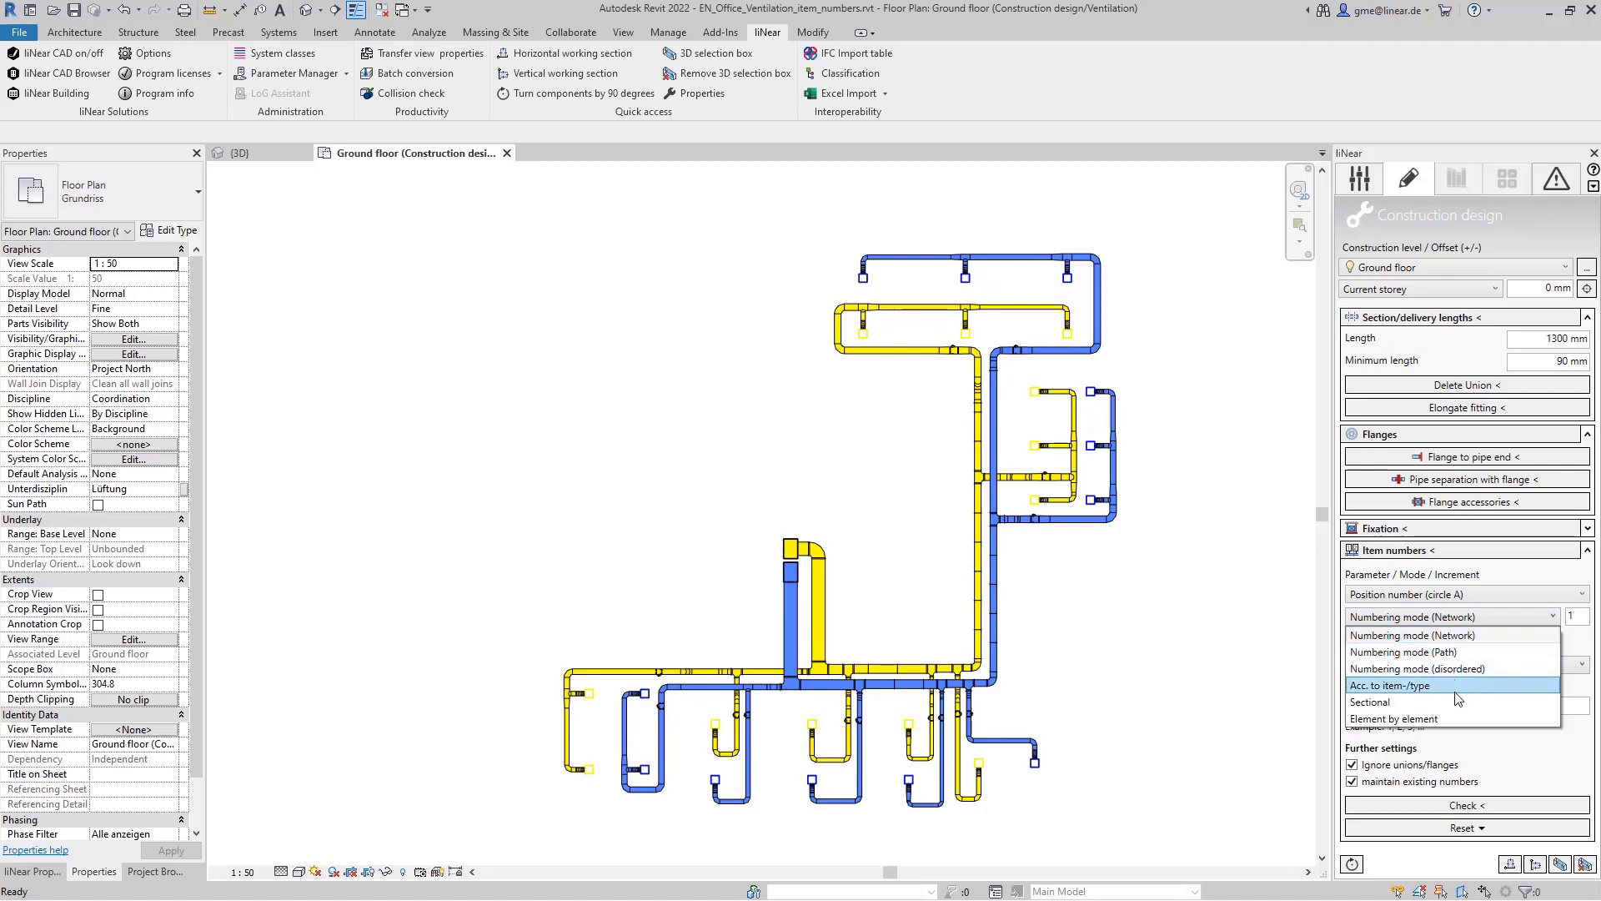
{"action": "left_click", "coordinate": [1465, 639]}
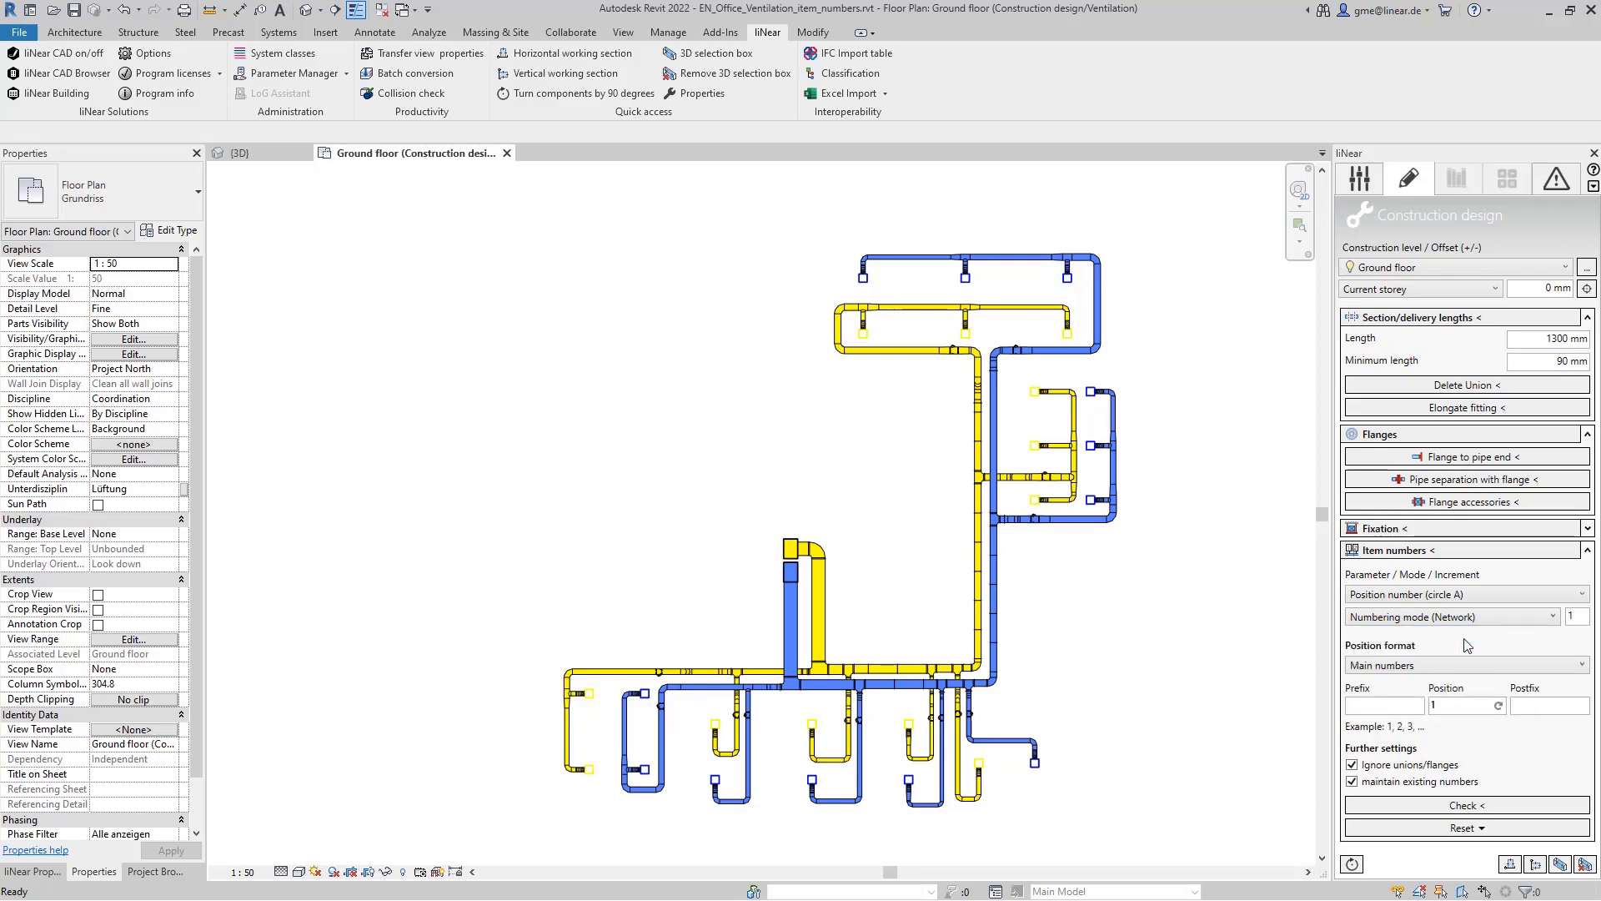
{"action": "left_click", "coordinate": [1371, 705]}
{"action": "left_click", "coordinate": [1583, 665]}
{"action": "left_click", "coordinate": [1584, 664]}
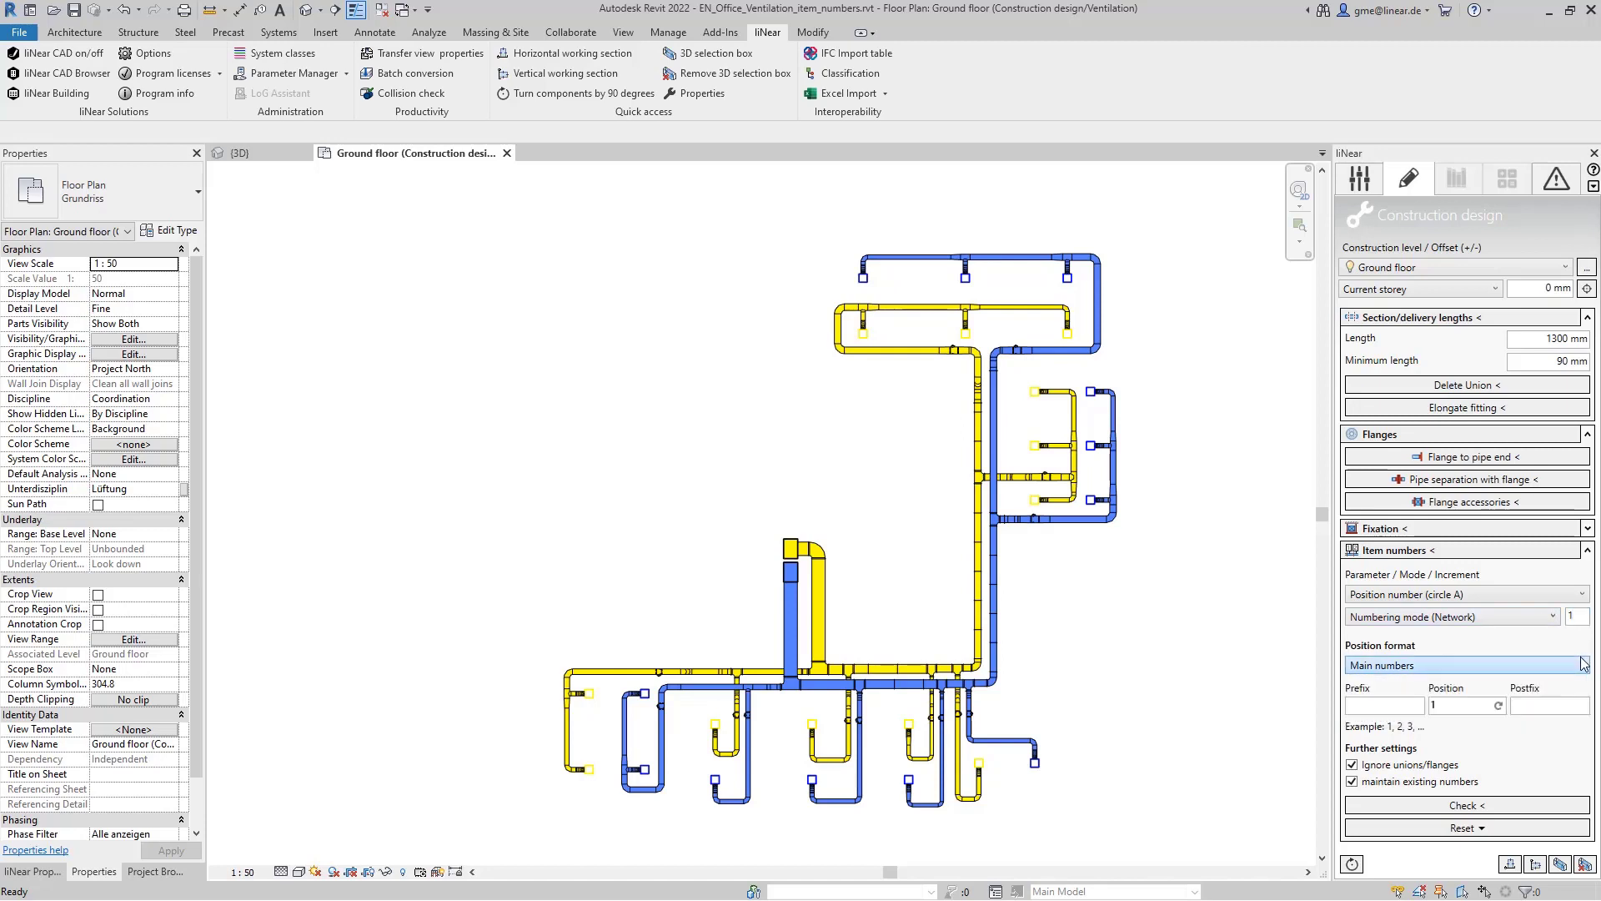
{"action": "left_click", "coordinate": [1530, 703]}
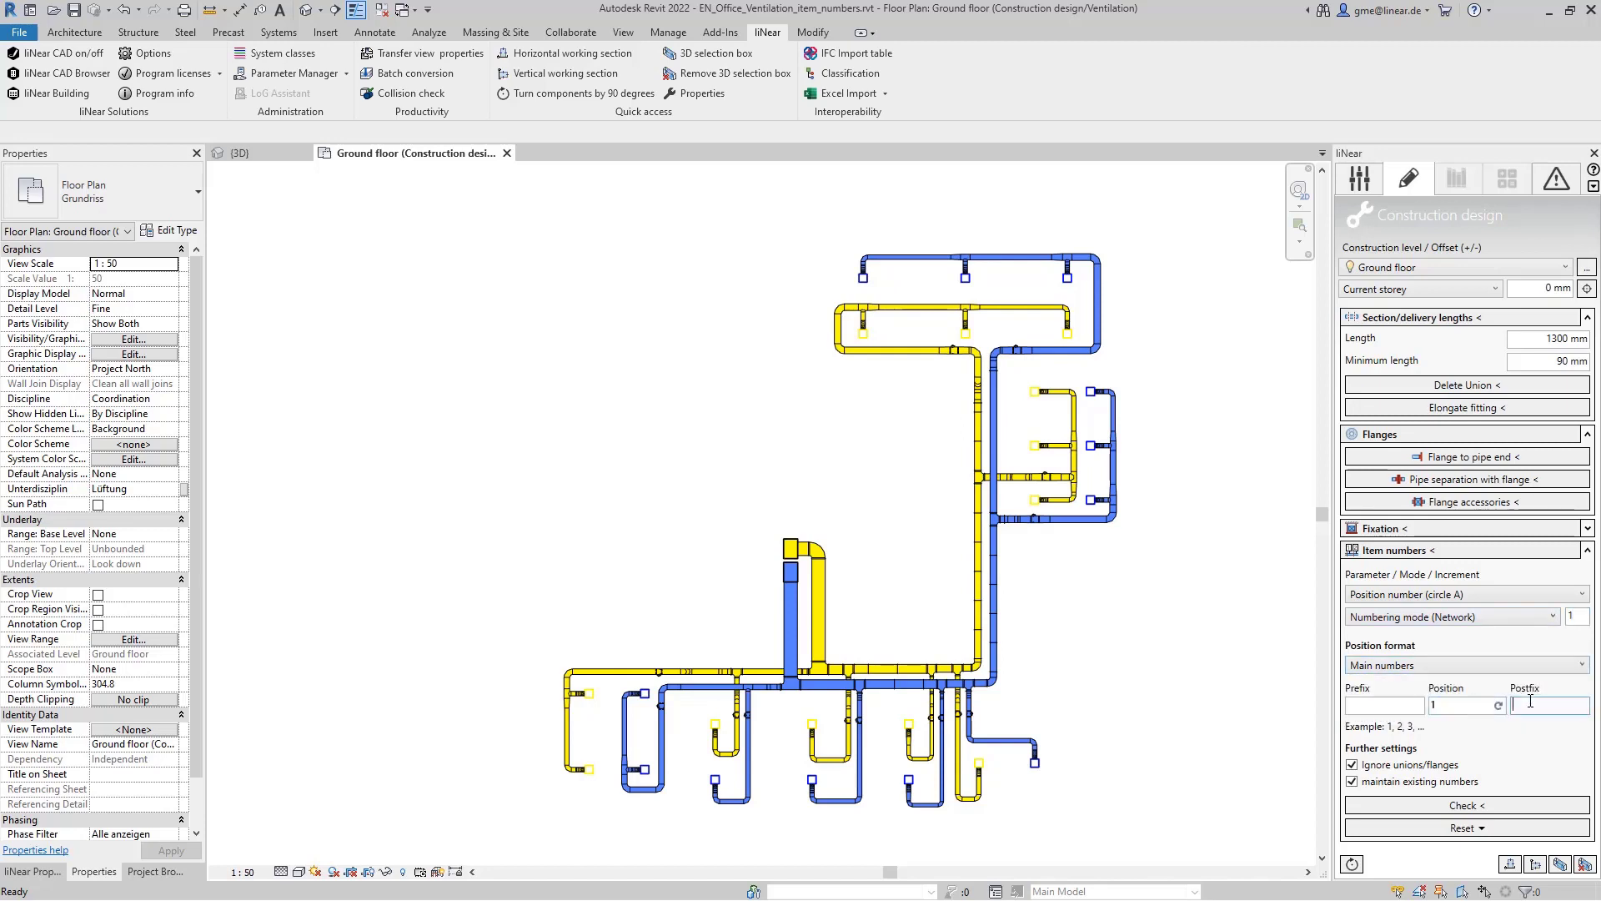
Switch the numbering mode to Acc. to item-/type with prefix SUP
{"action": "left_click", "coordinate": [1427, 623]}
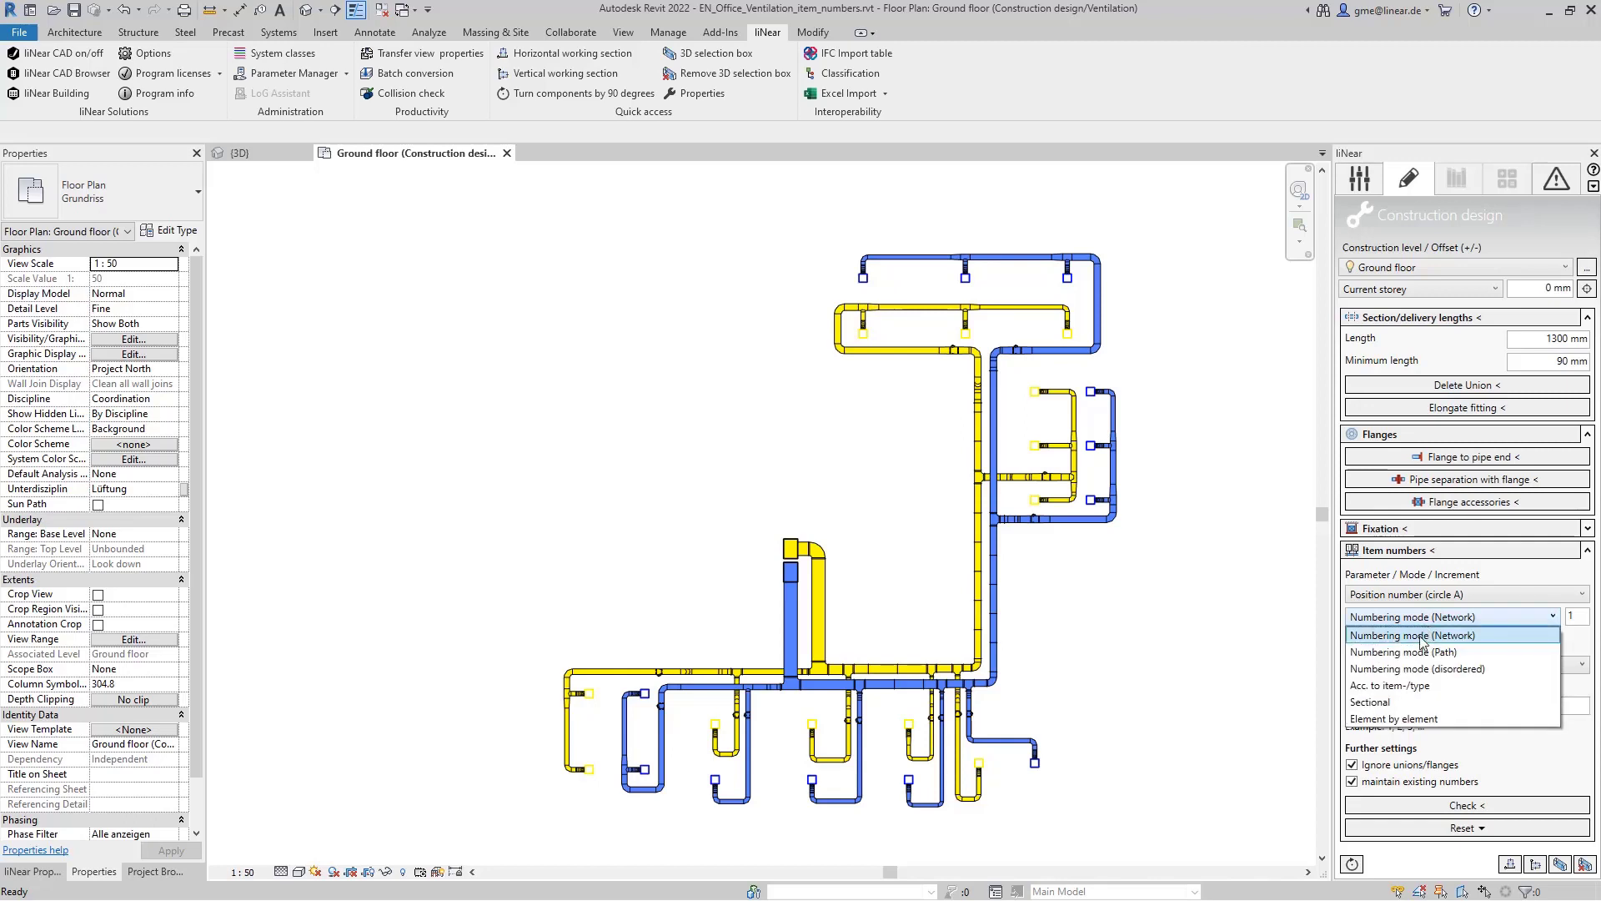
{"action": "left_click", "coordinate": [1401, 686]}
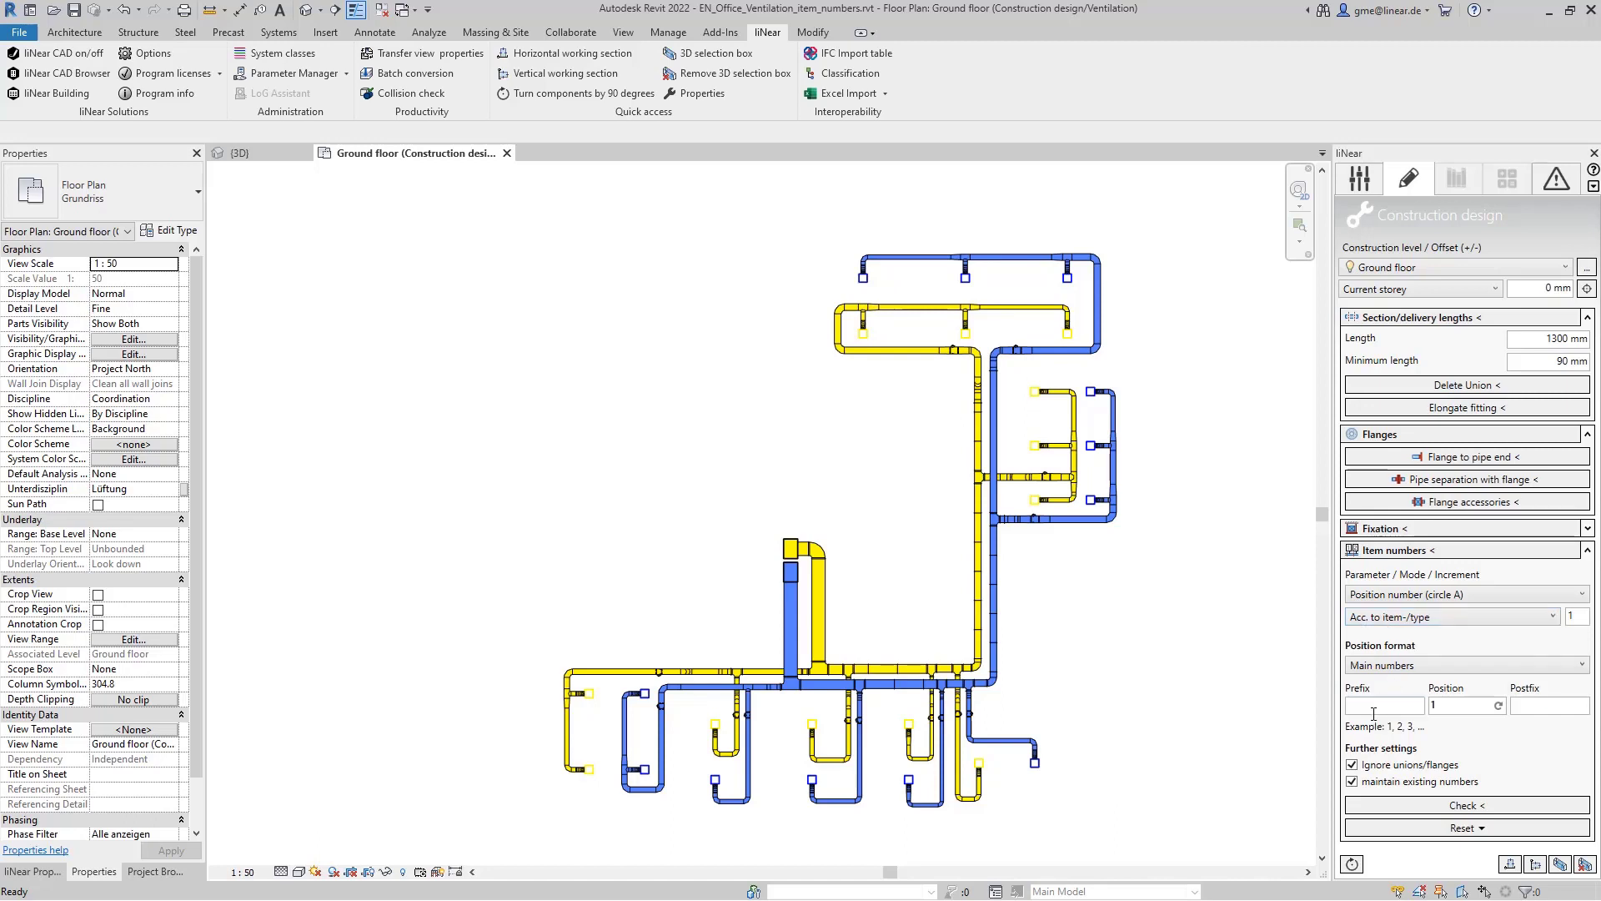
{"action": "type", "text": "UP"}
Give the whole supply-air branch SUP item numbers, then change the prefix to RET starting at 1
{"action": "left_click", "coordinate": [997, 575]}
{"action": "key", "text": "Tab"}
{"action": "left_click", "coordinate": [997, 576]}
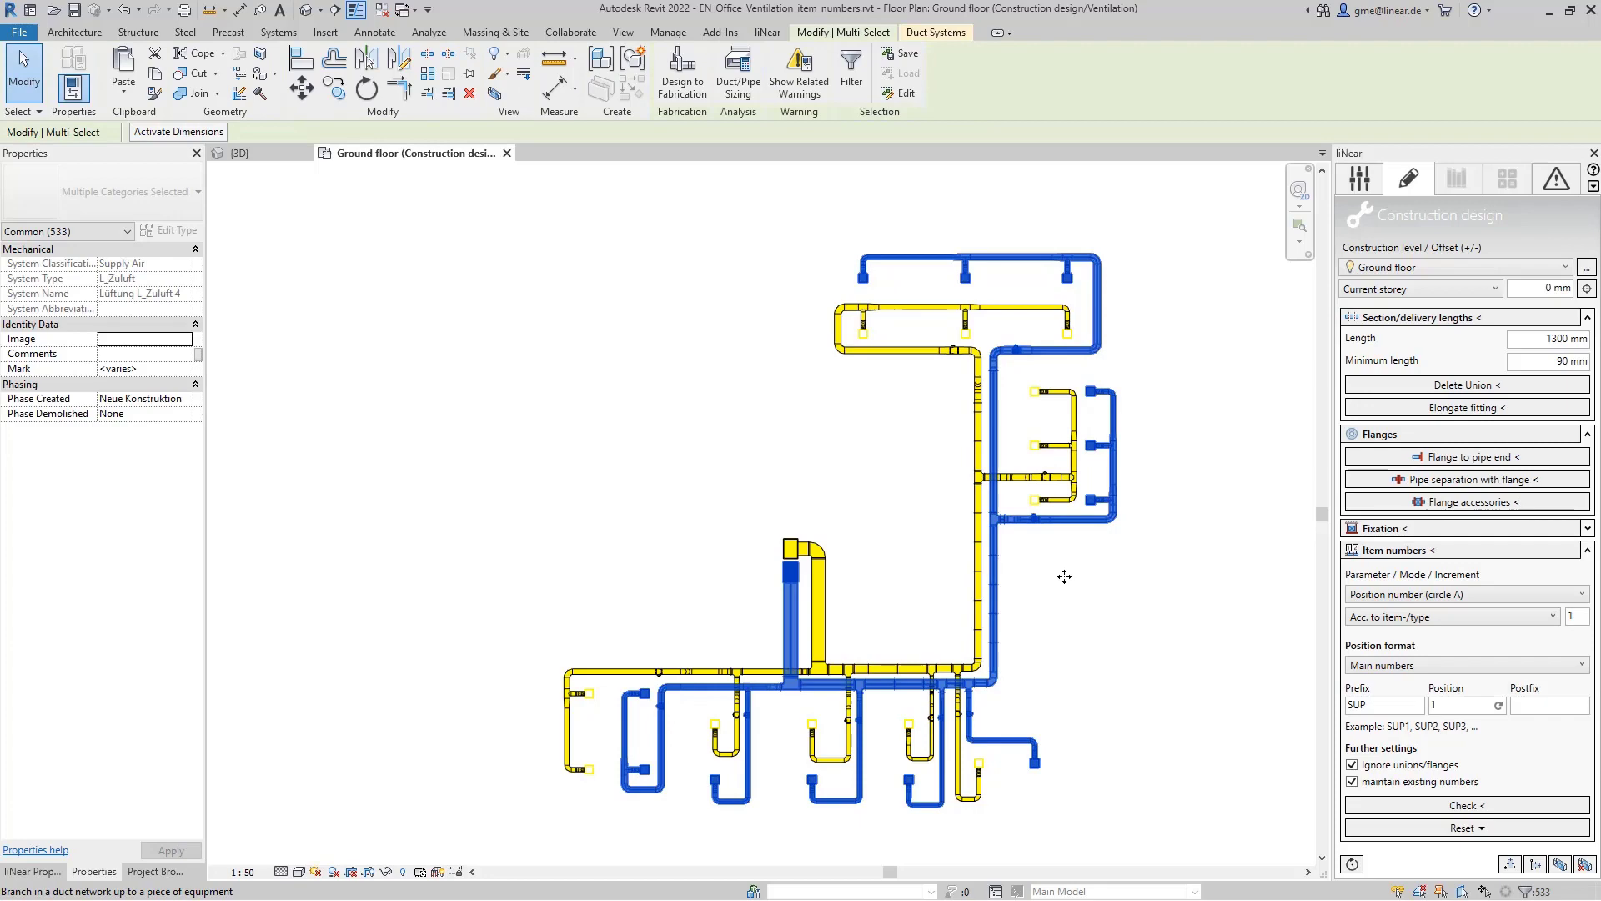
{"action": "left_click", "coordinate": [1439, 552]}
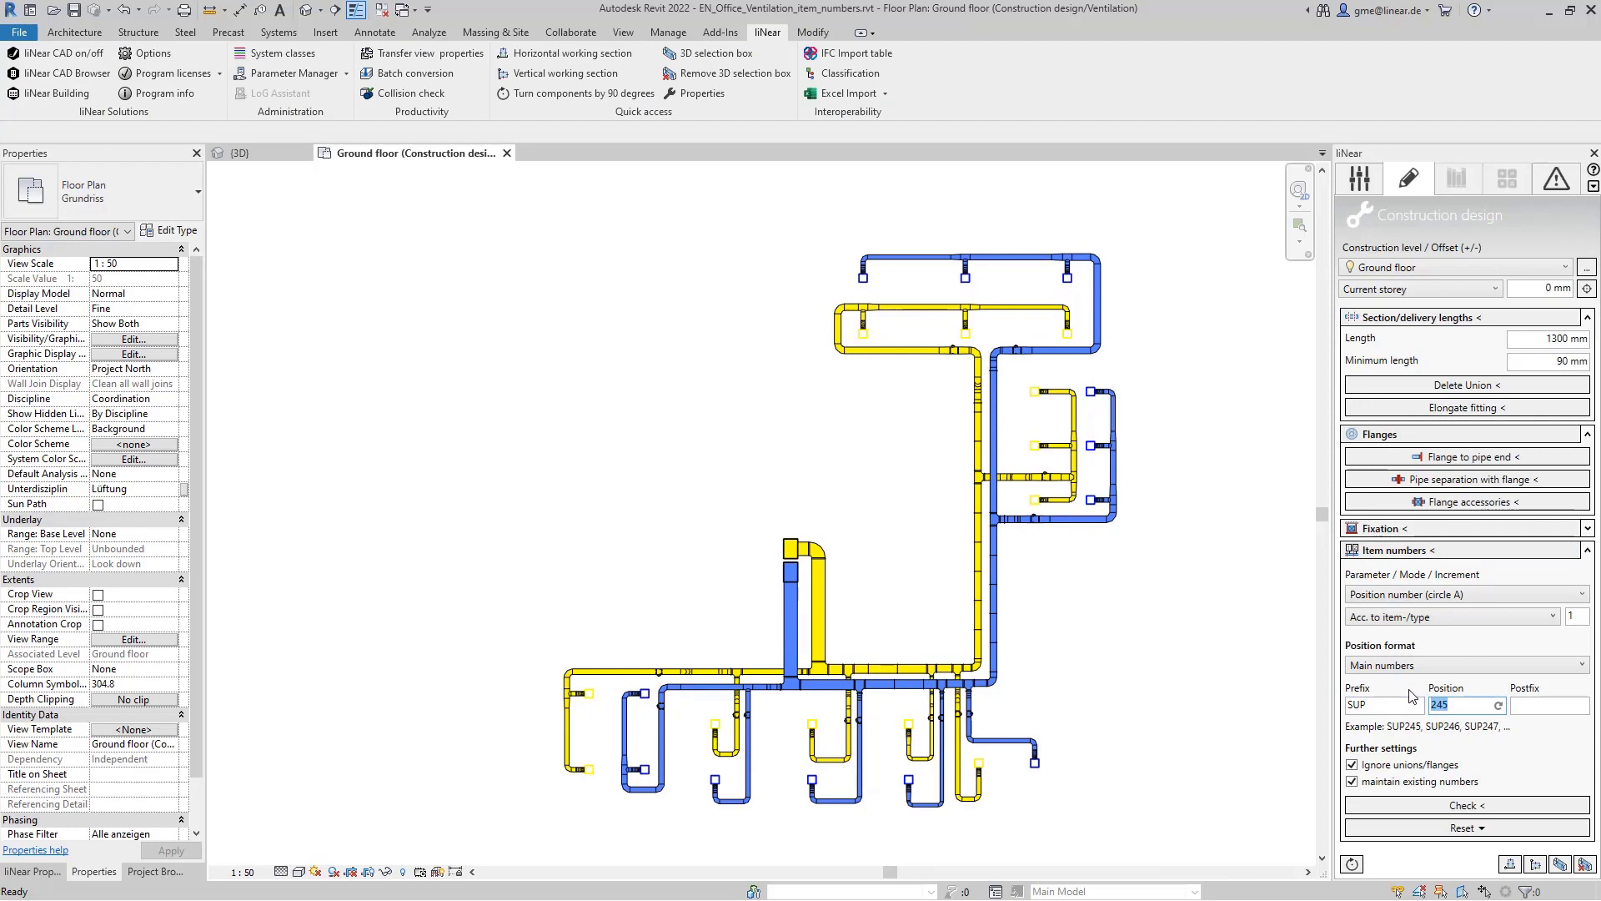
{"action": "left_click_drag", "start_coordinate": [1397, 706], "coordinate": [1345, 708]}
{"action": "type", "text": "RET"}
{"action": "type", "text": "1"}
Select the entire return-air duct branch and assign it RET item numbers
{"action": "left_click", "coordinate": [980, 590]}
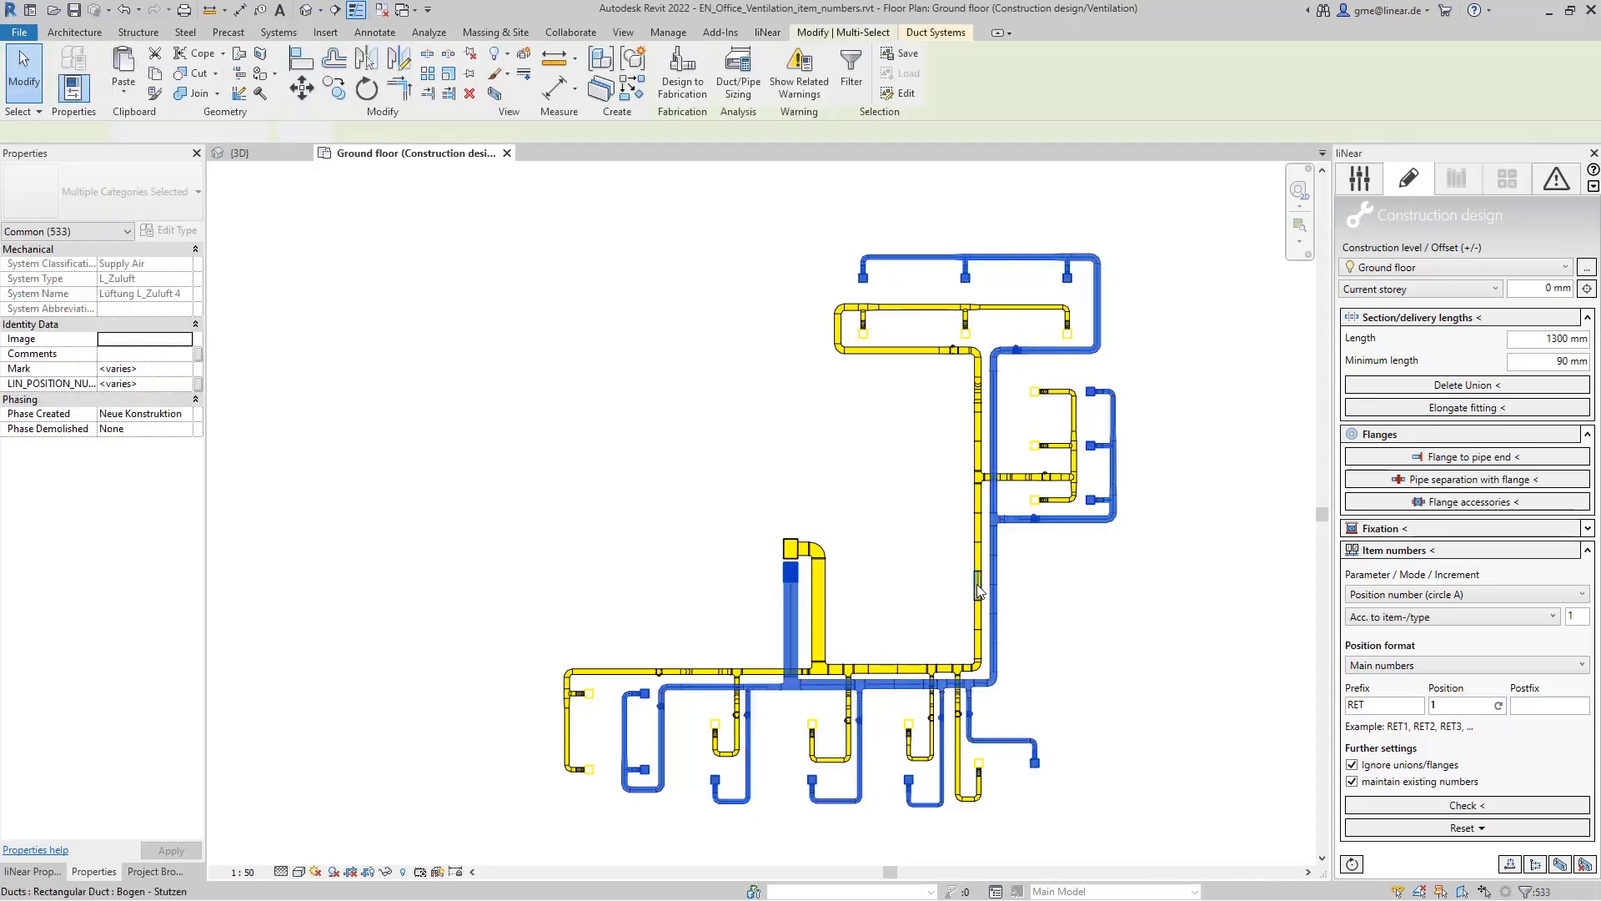
{"action": "left_click", "coordinate": [980, 589]}
{"action": "left_click", "coordinate": [979, 590]}
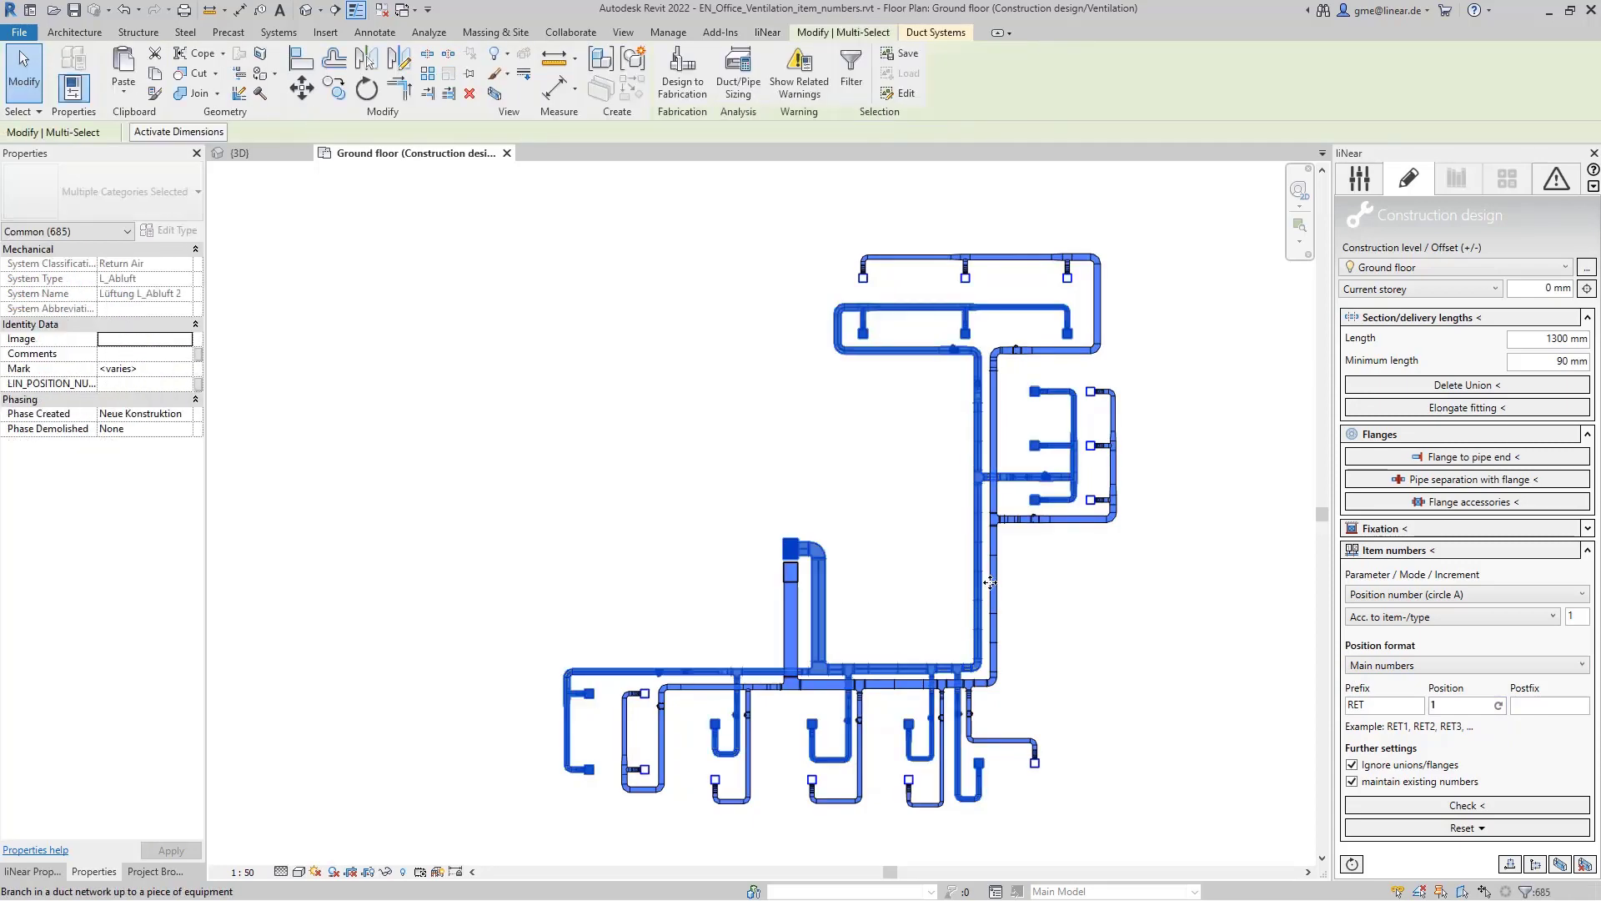
{"action": "left_click", "coordinate": [1447, 552]}
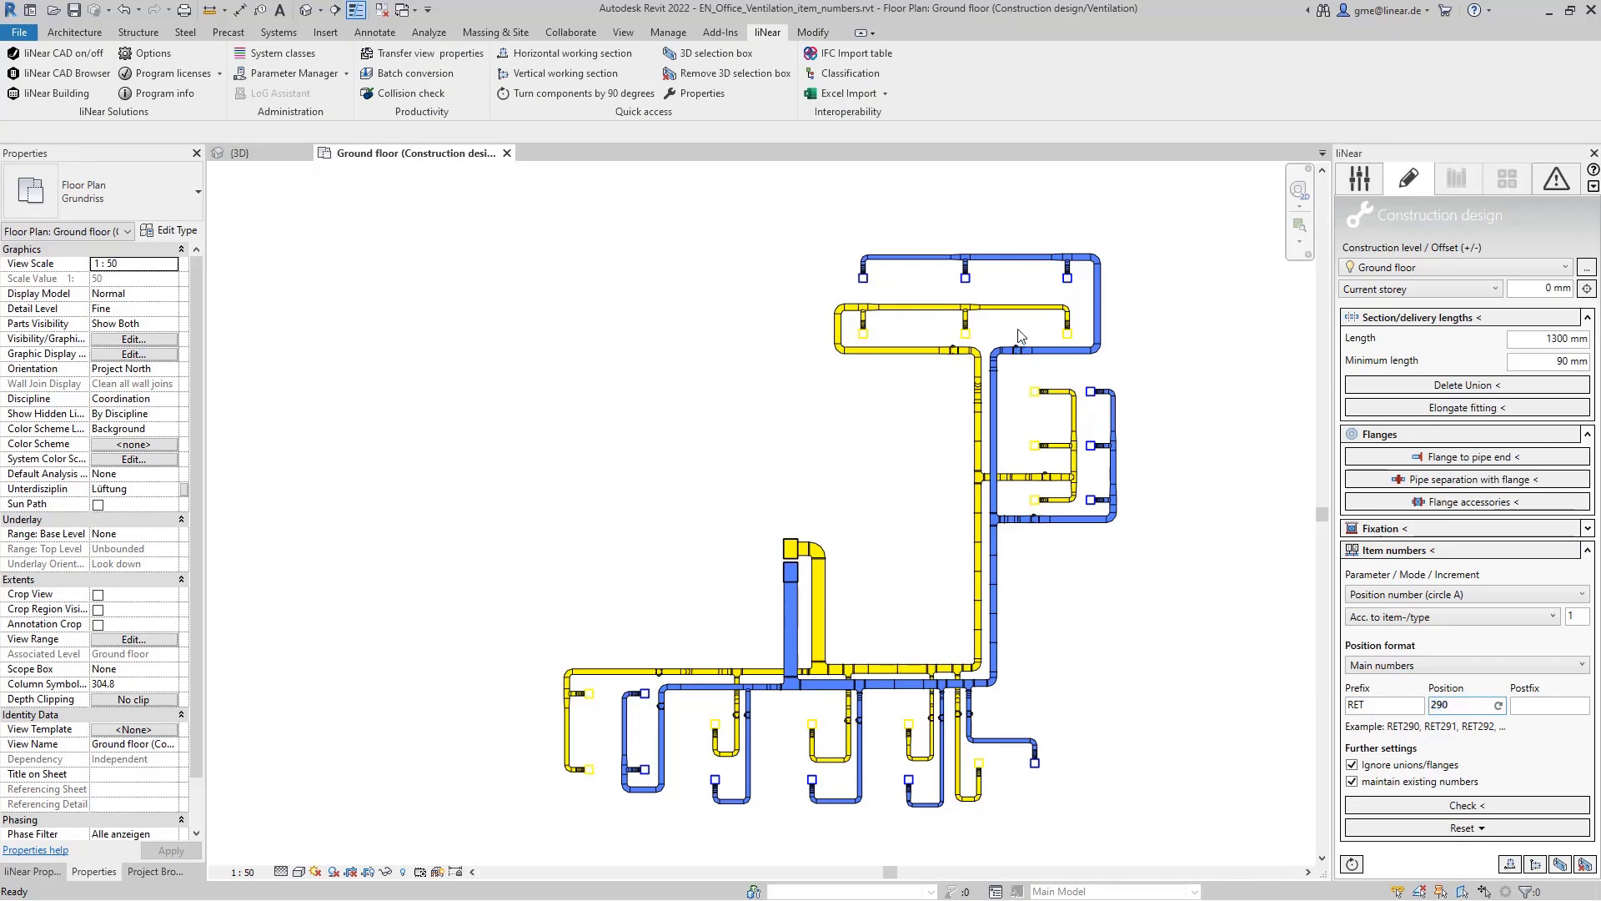
{"action": "scroll", "coordinate": [1045, 320], "scroll_direction": "up", "scroll_amount": 2}
{"action": "scroll", "coordinate": [1045, 320], "scroll_direction": "up", "scroll_amount": 3}
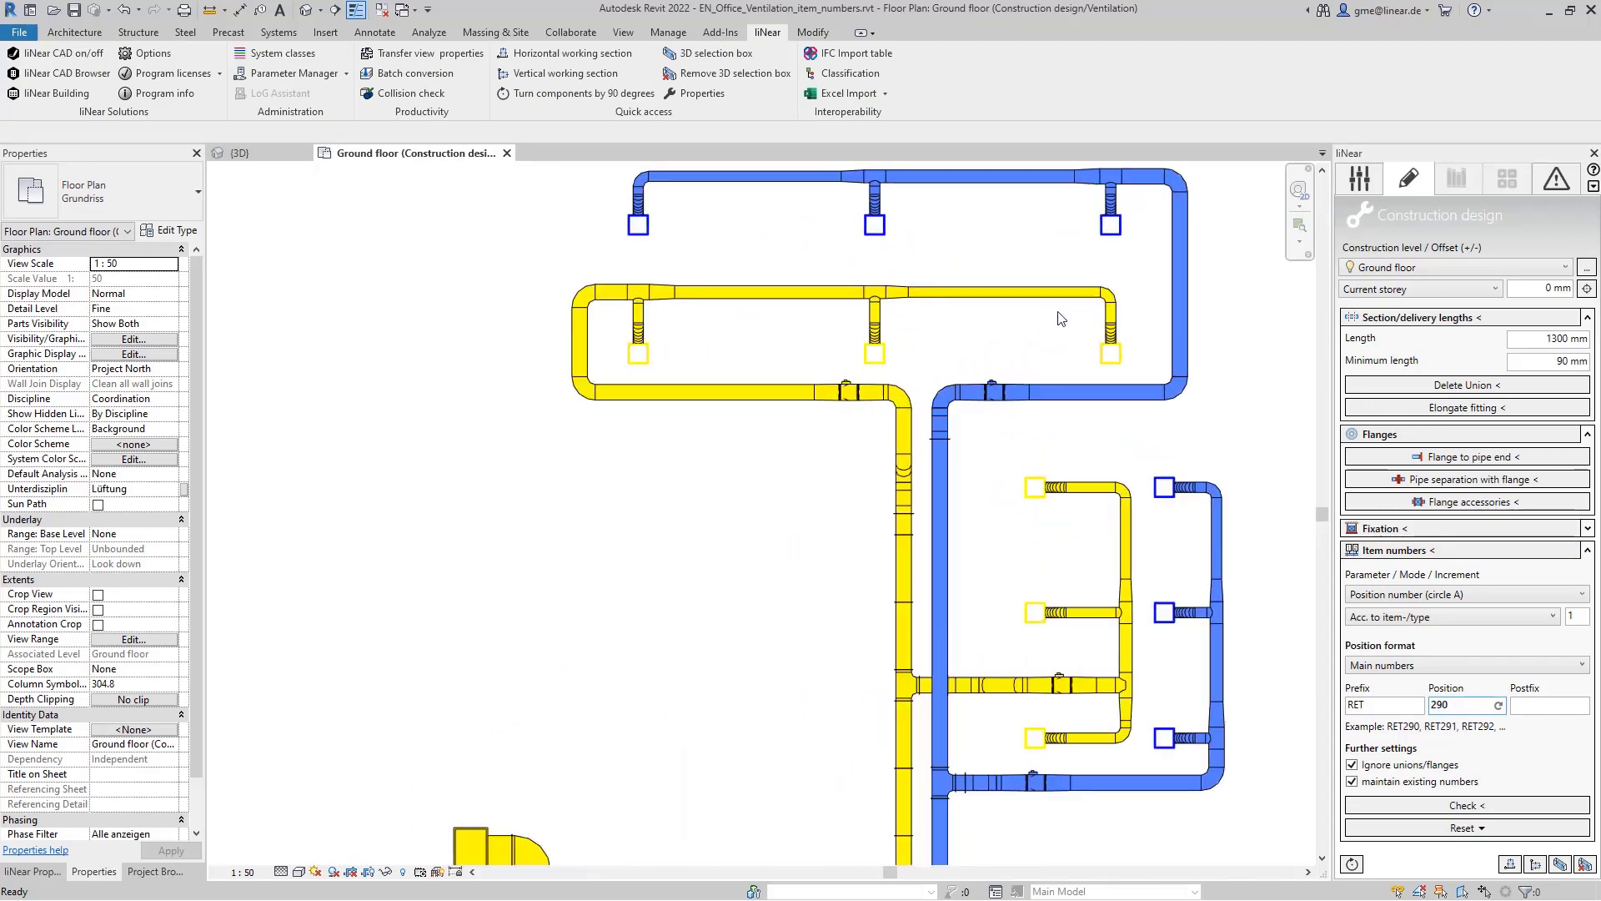
{"action": "left_click", "coordinate": [1176, 189]}
{"action": "left_click", "coordinate": [1176, 188]}
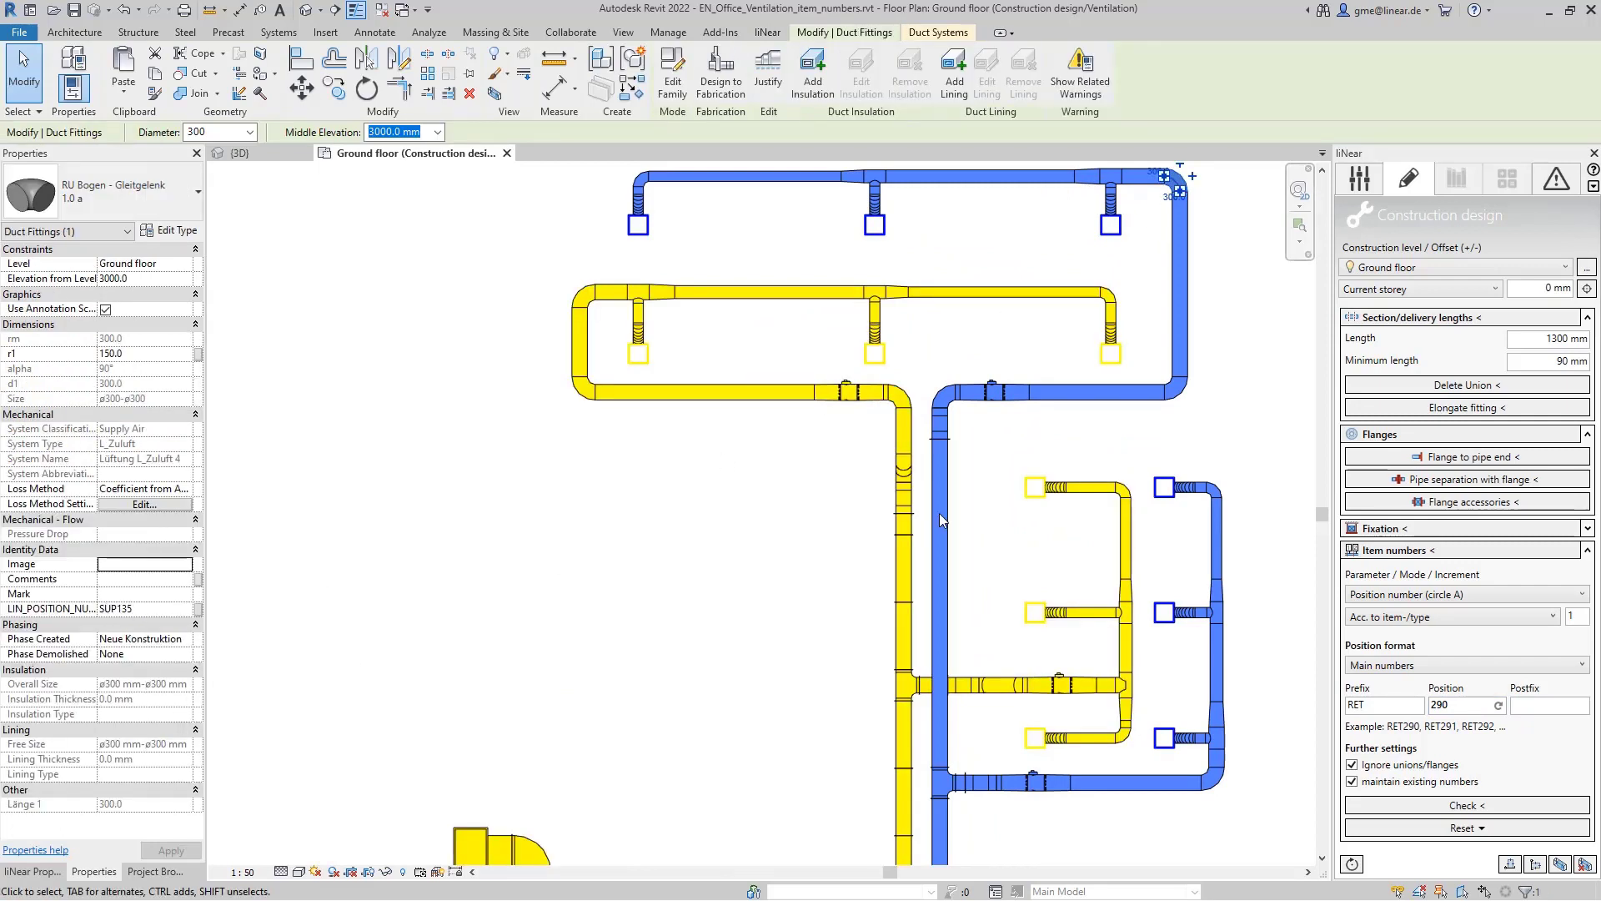
{"action": "left_click", "coordinate": [1177, 390]}
{"action": "left_click", "coordinate": [898, 405]}
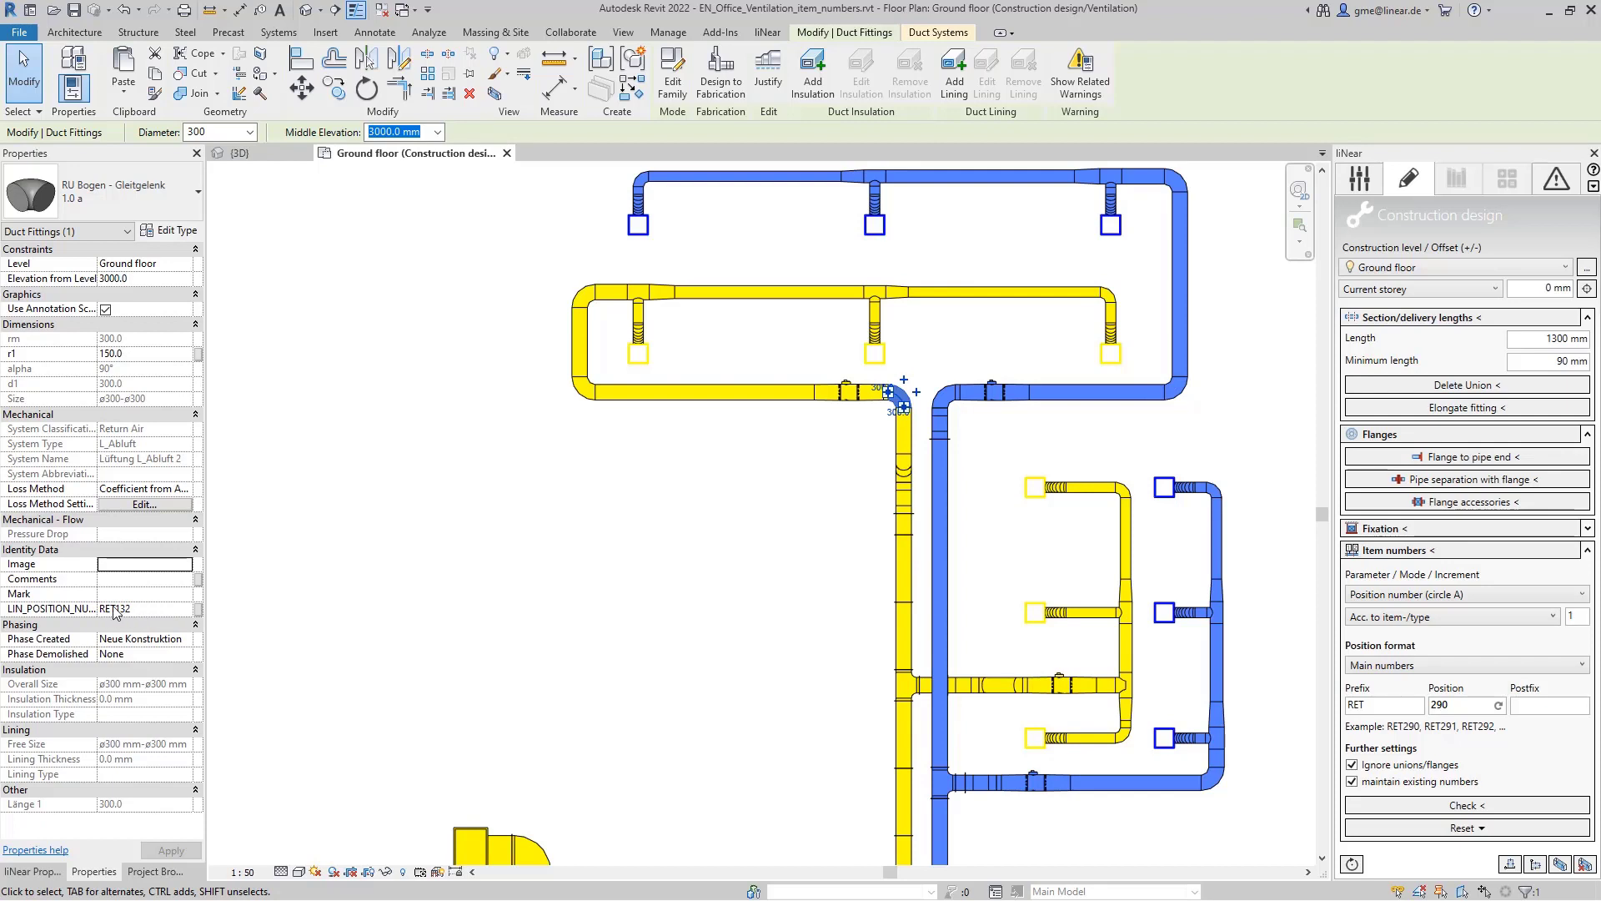
{"action": "left_click", "coordinate": [1106, 294]}
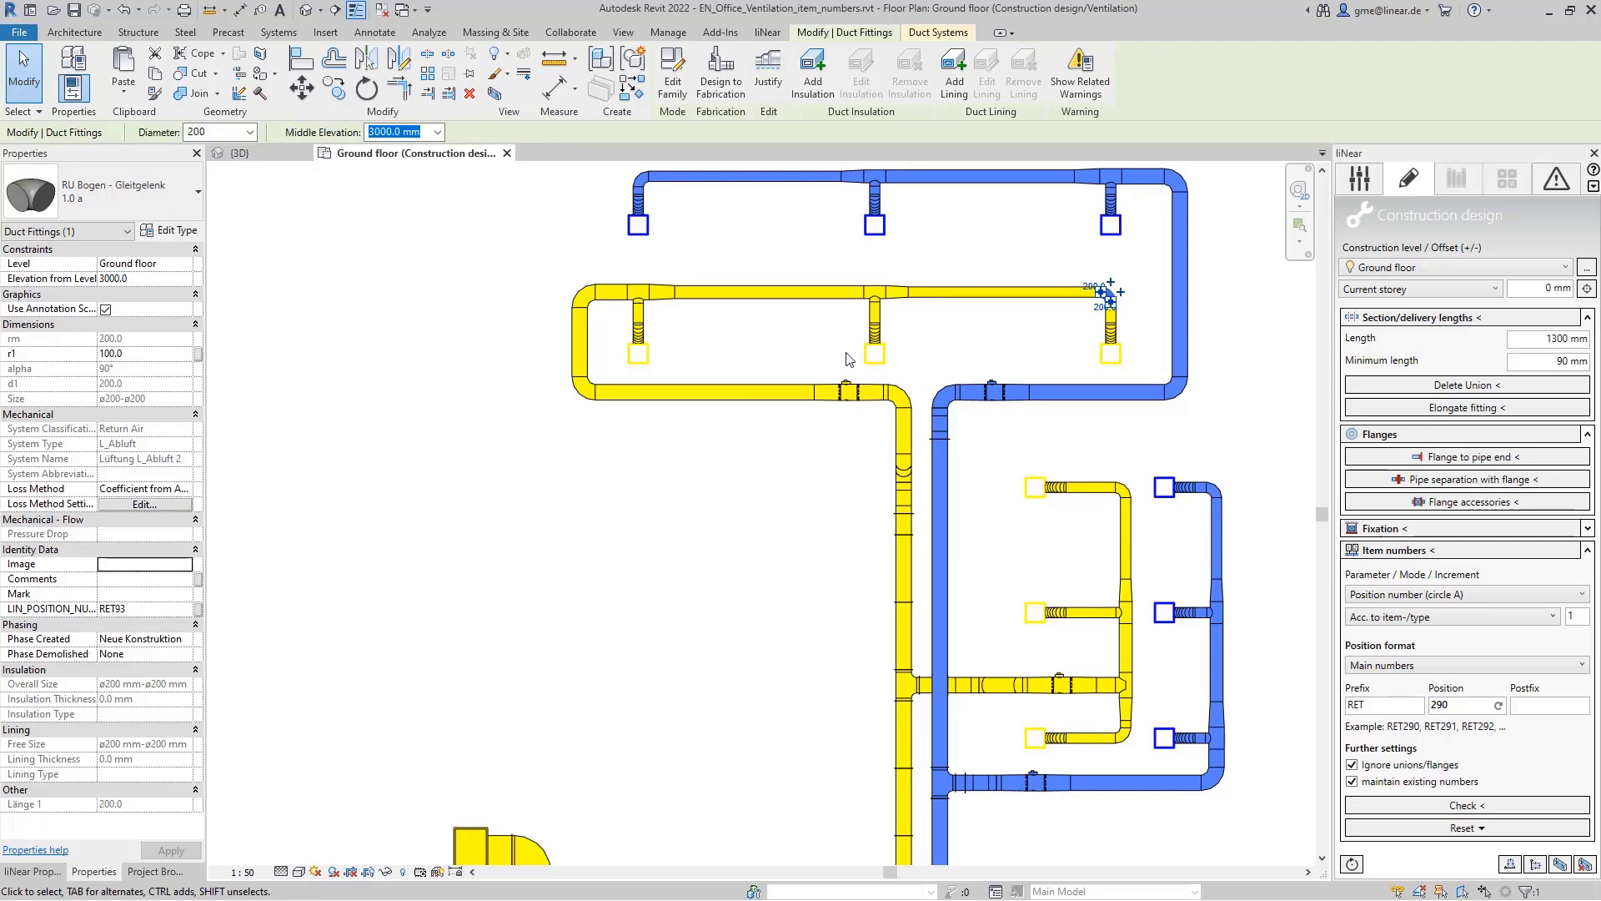
{"action": "left_click", "coordinate": [749, 390]}
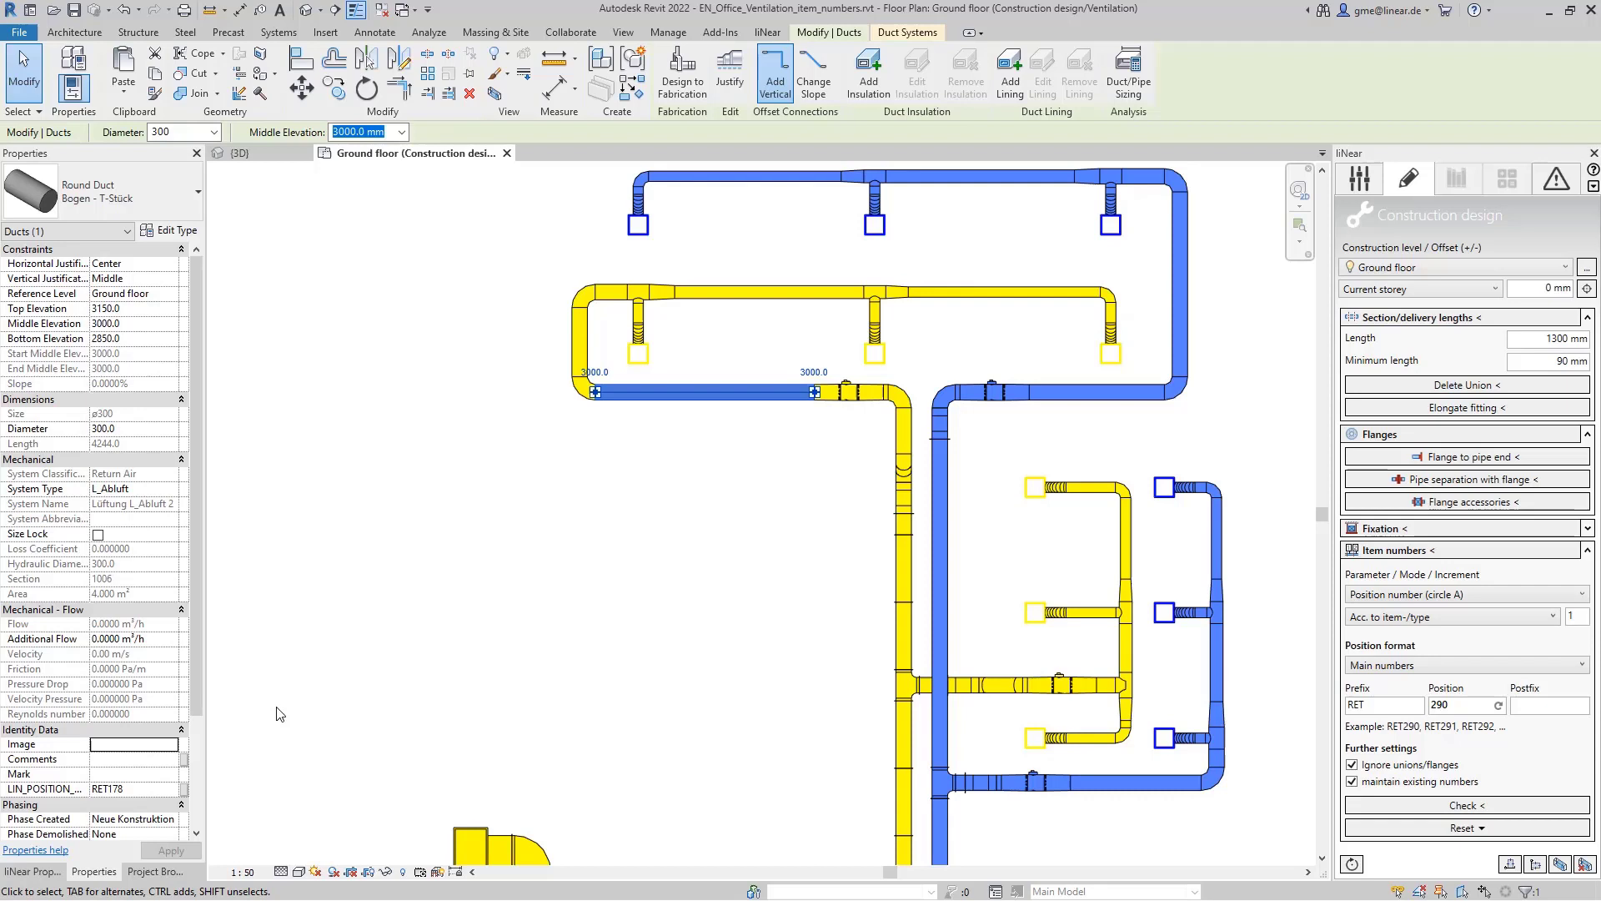
{"action": "left_click", "coordinate": [1014, 189]}
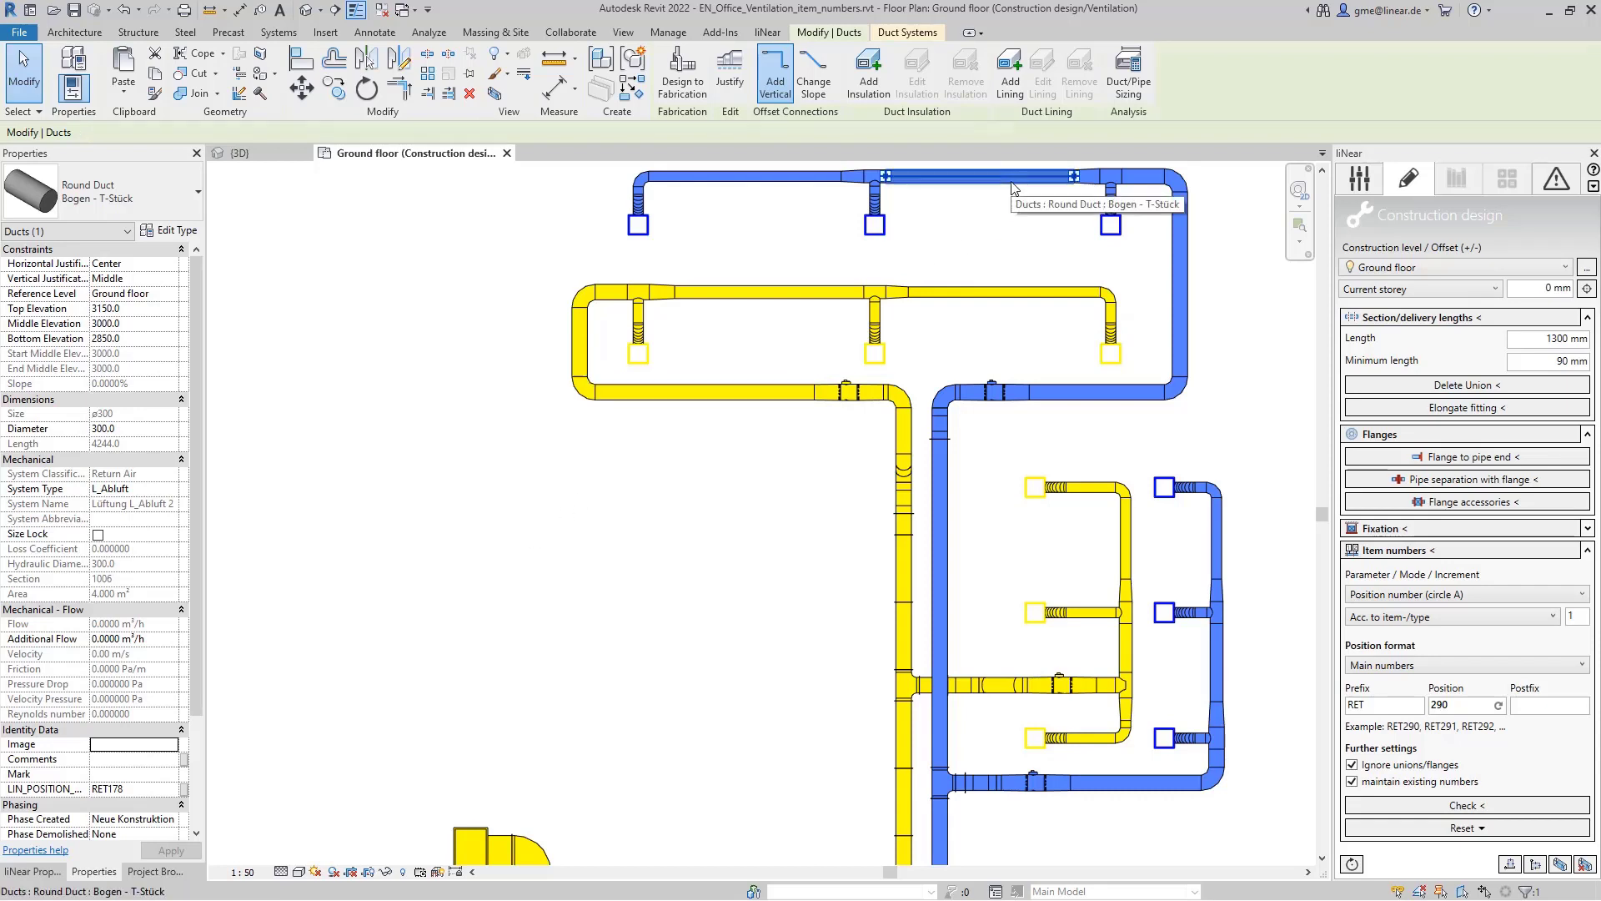
{"action": "left_click", "coordinate": [1179, 279]}
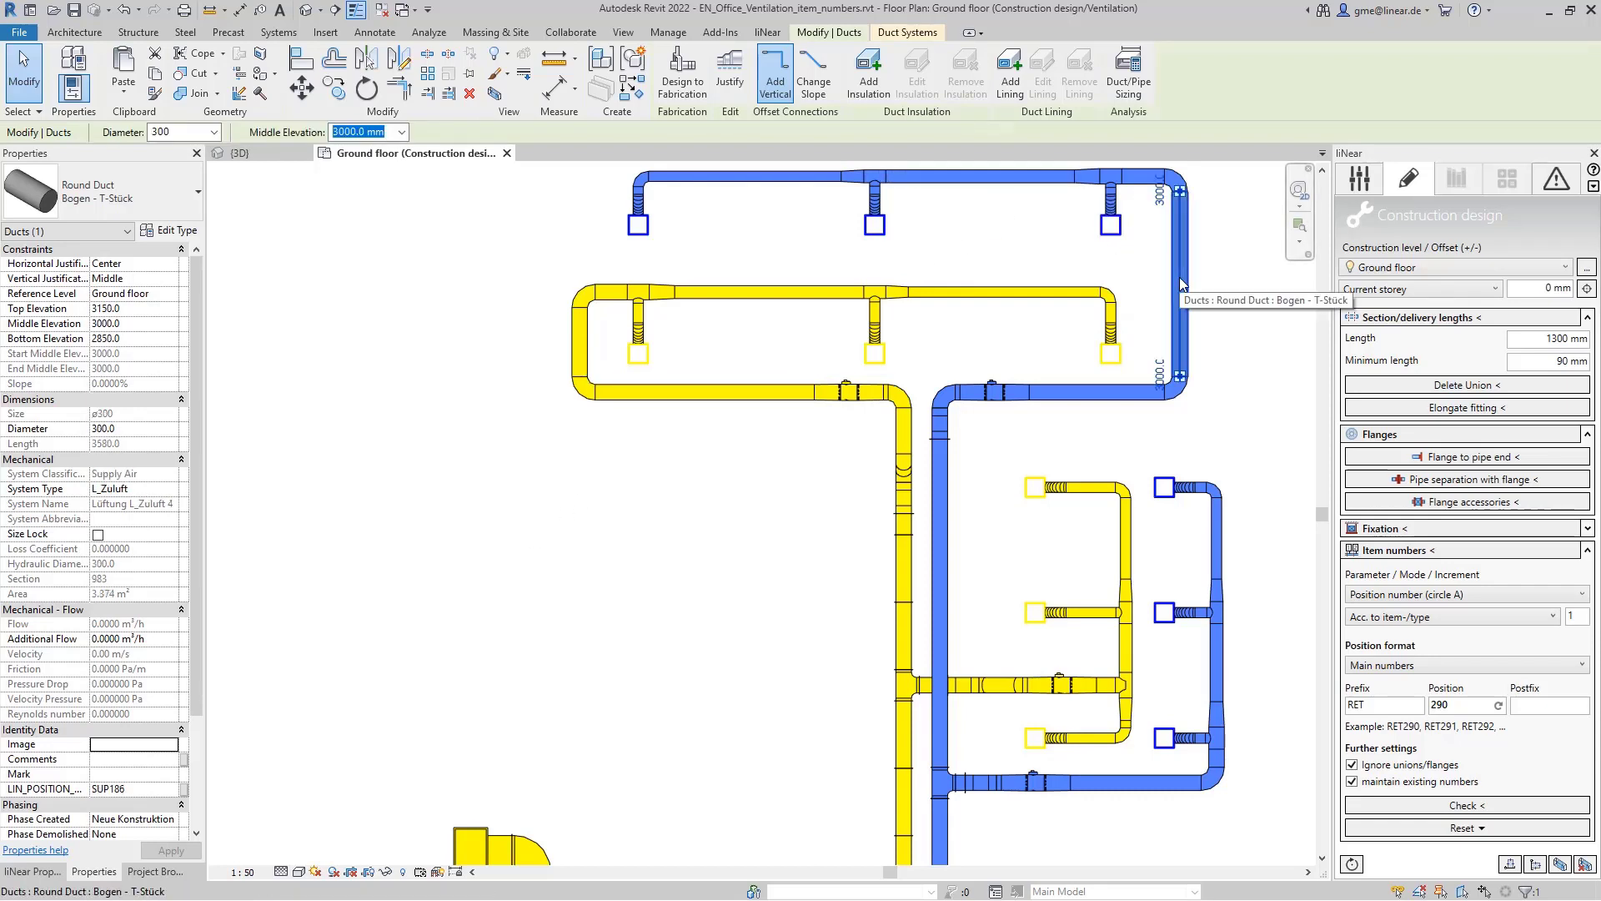
{"action": "left_click", "coordinate": [1145, 396]}
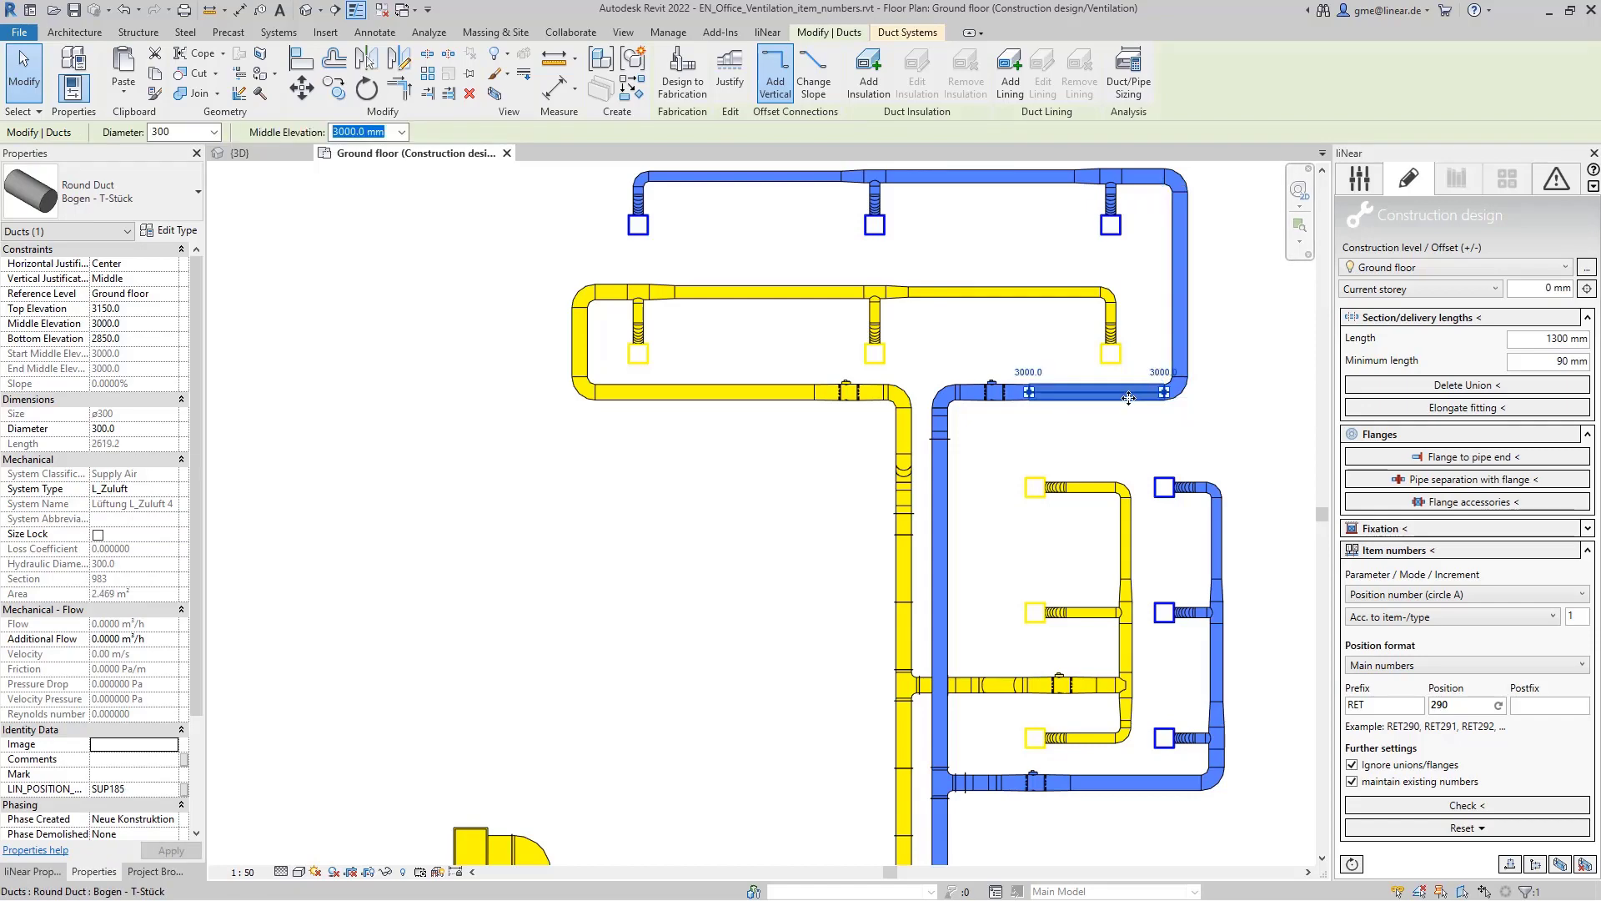
{"action": "left_click", "coordinate": [1002, 451]}
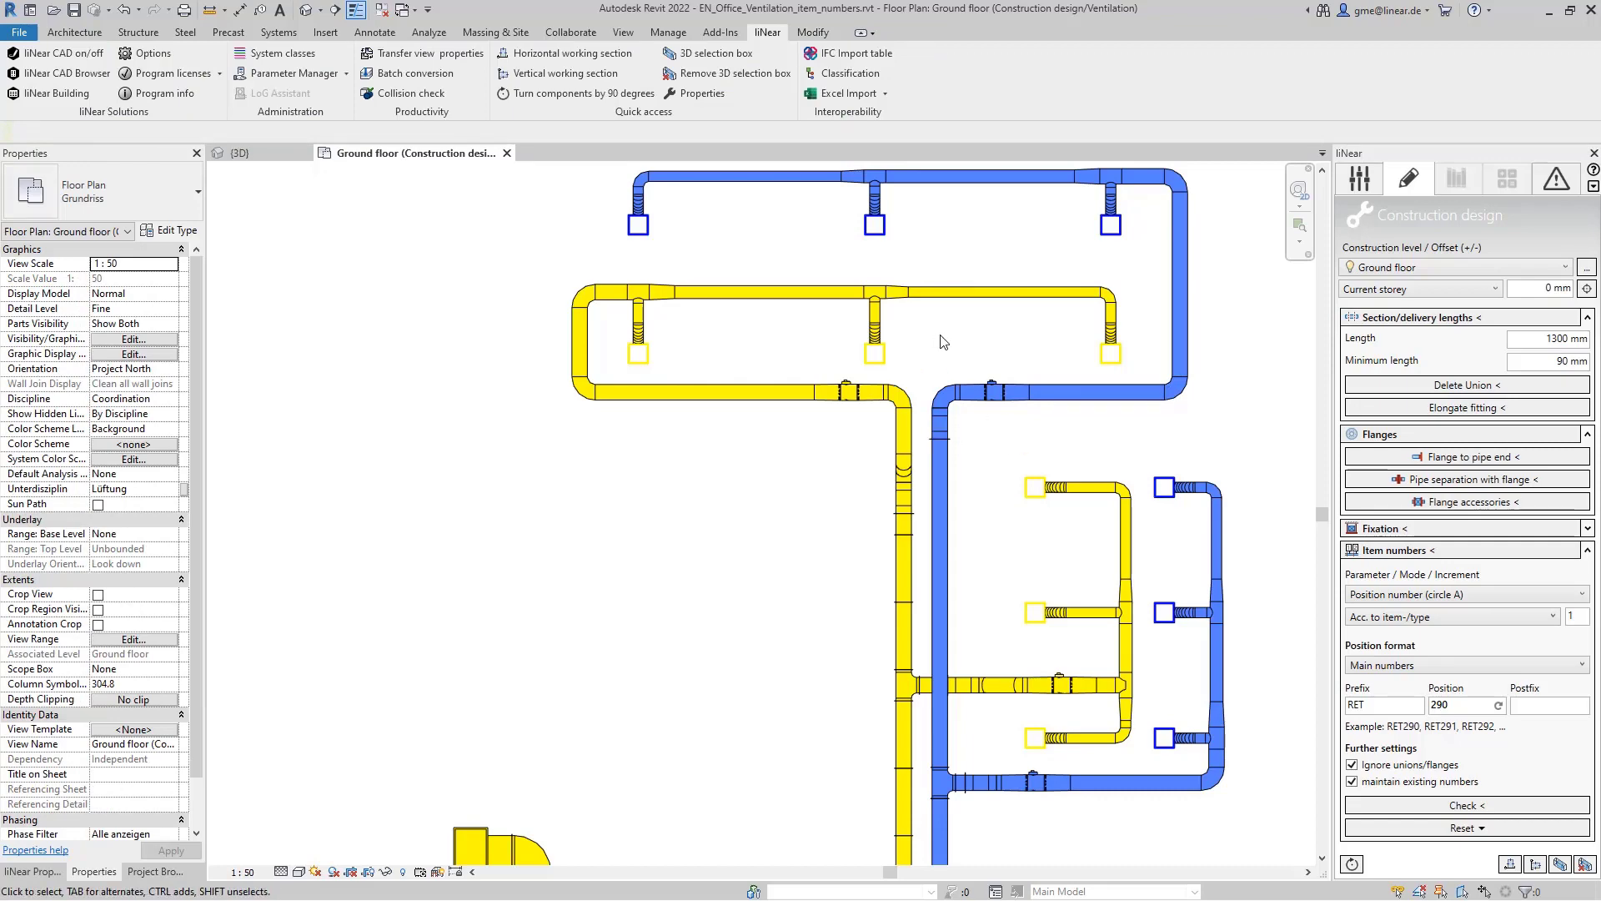
Copy the rightmost return-air diffuser and paste it under the top yellow branch
{"action": "left_click", "coordinate": [1110, 357]}
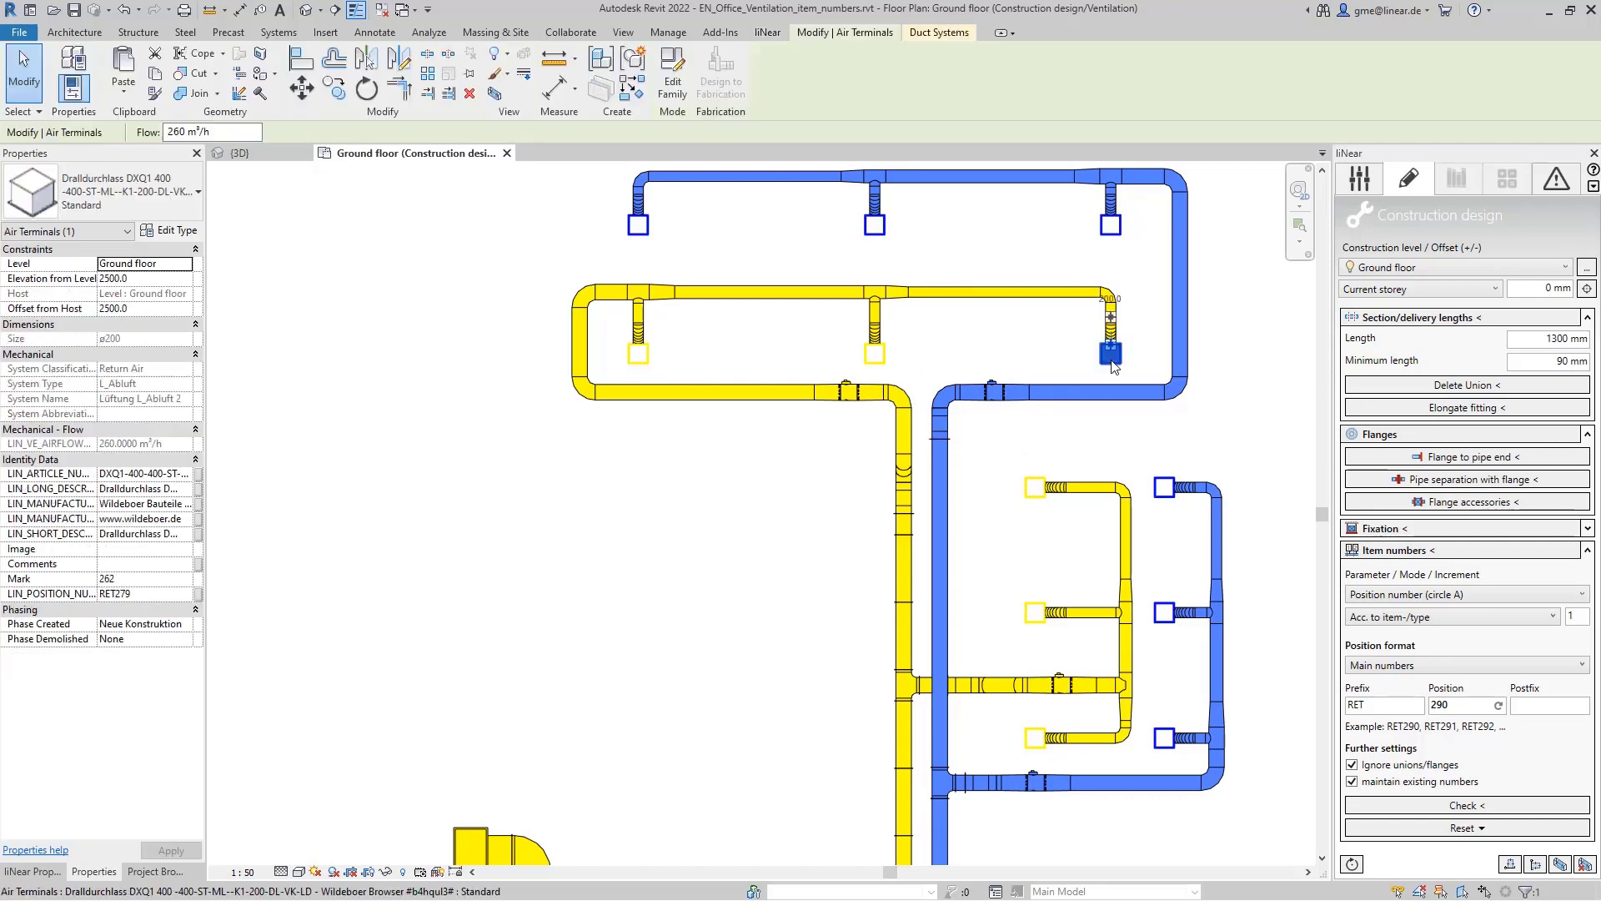
{"action": "key", "text": "ctrl+c"}
{"action": "key", "text": "ctrl+v"}
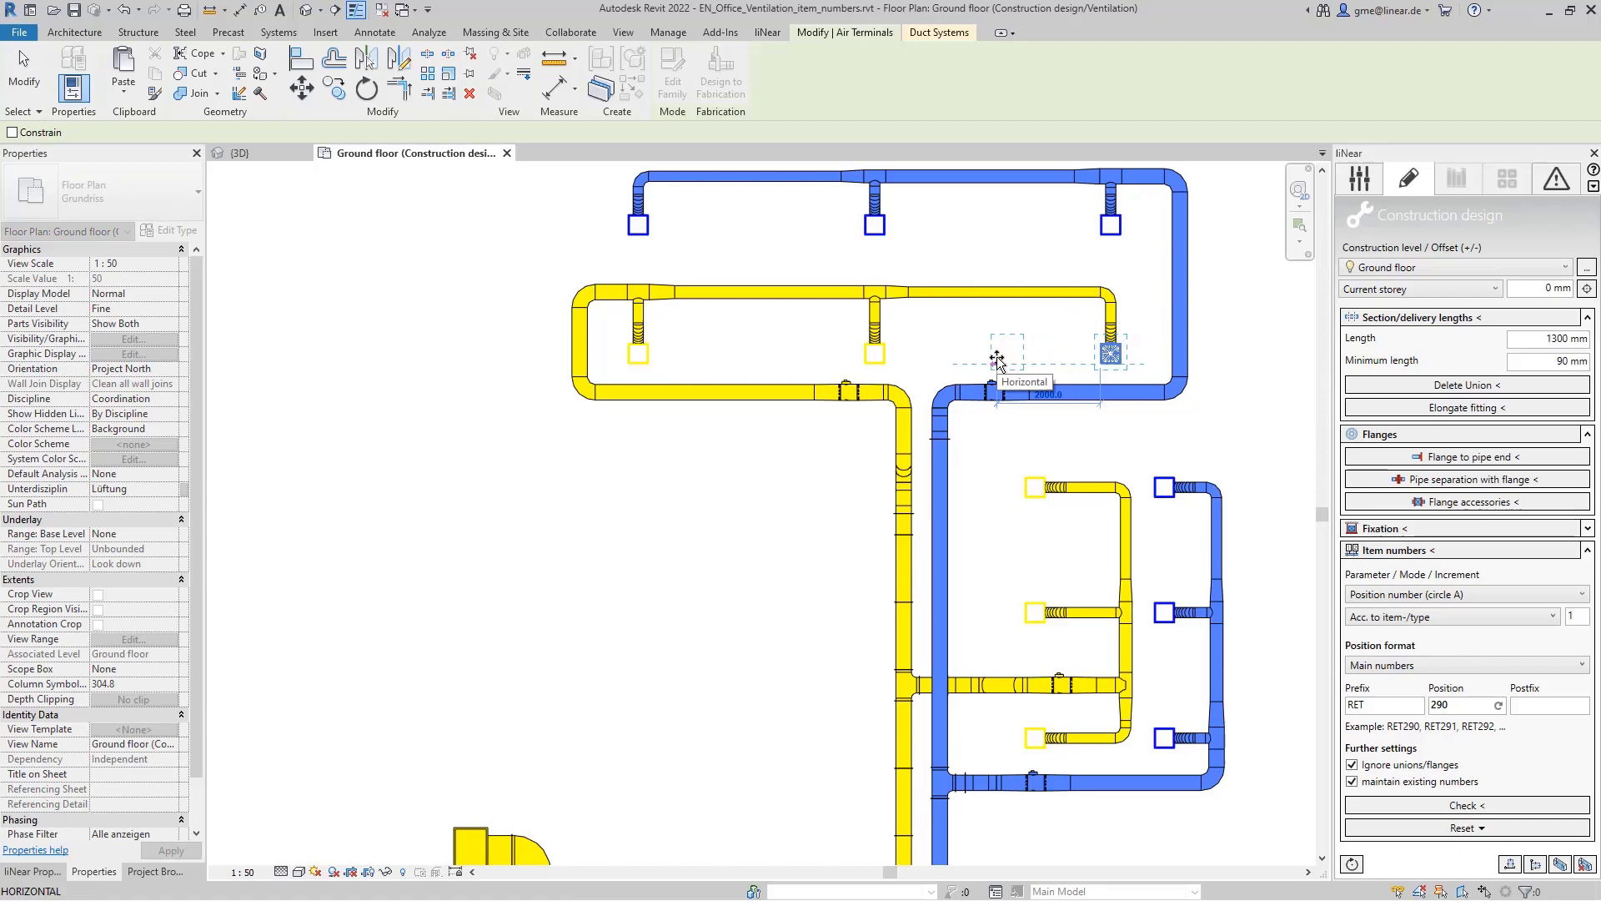
{"action": "left_click", "coordinate": [1007, 355]}
{"action": "left_click", "coordinate": [1359, 178]}
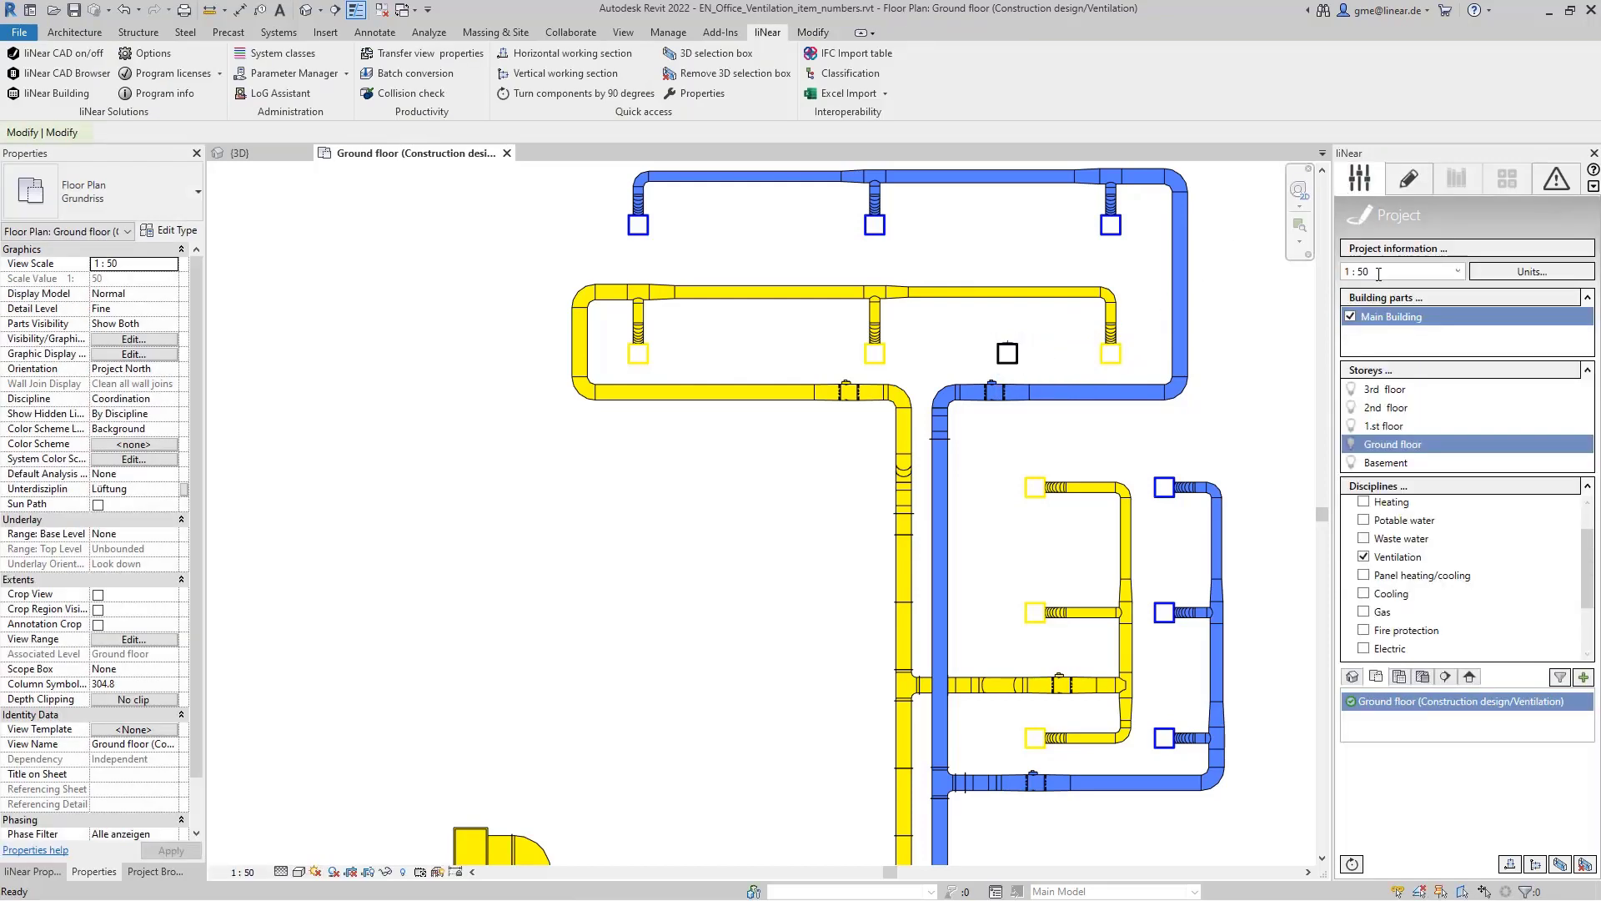
Connect the new diffuser to the duct above with a T-piece and flexible connection
{"action": "left_click", "coordinate": [1406, 564]}
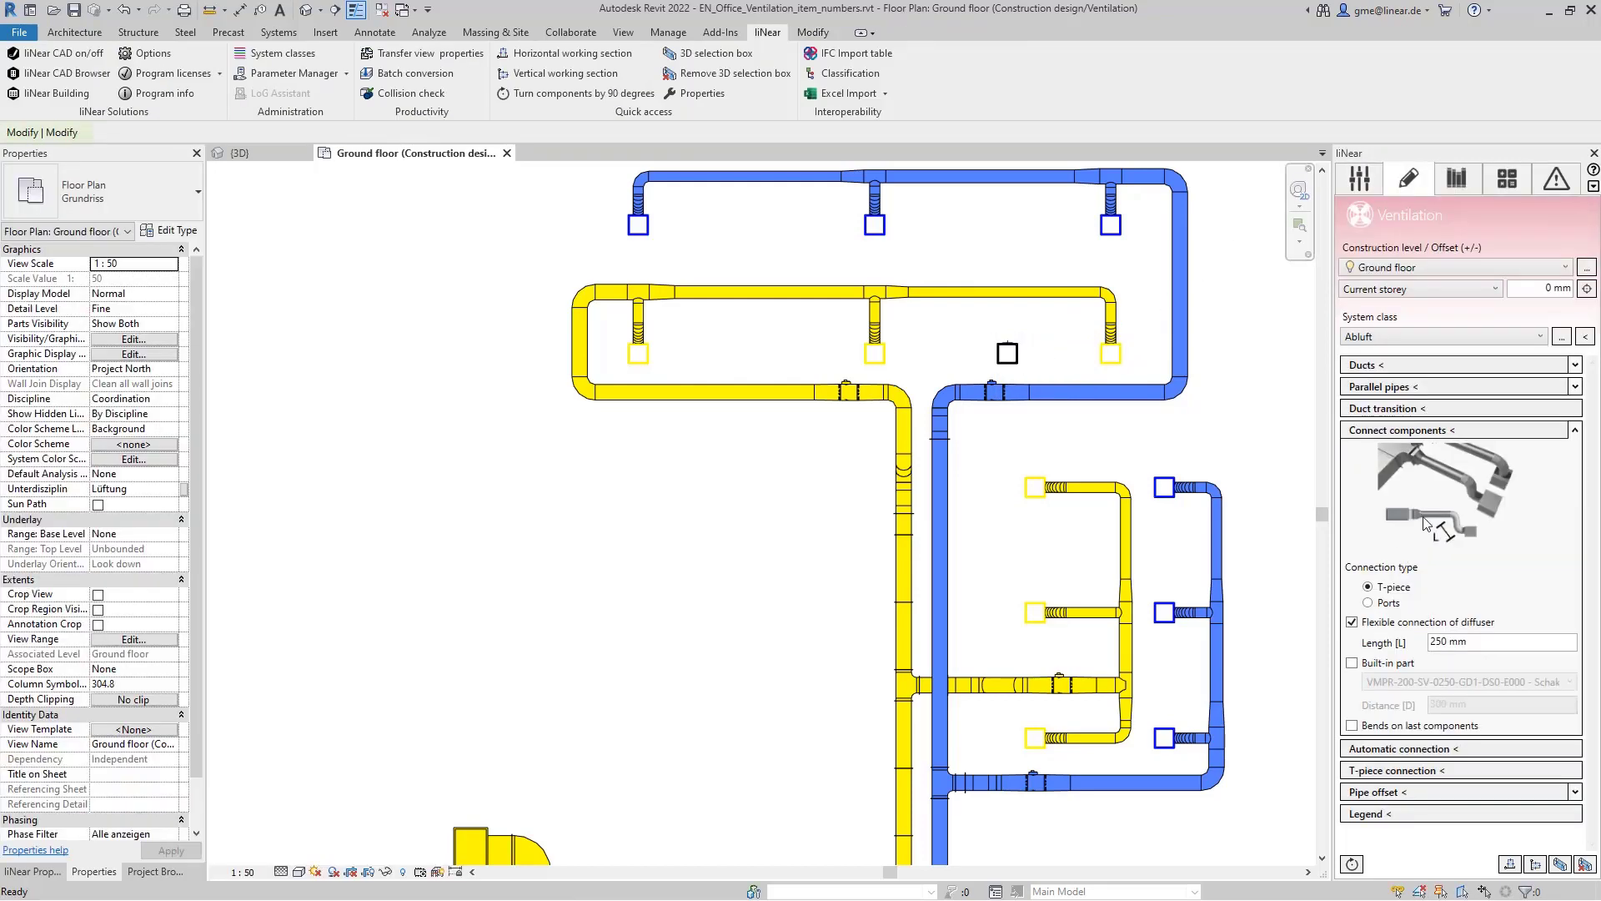
{"action": "left_click", "coordinate": [1480, 434]}
{"action": "left_click_drag", "start_coordinate": [1033, 365], "coordinate": [960, 278]}
{"action": "key", "text": "Return"}
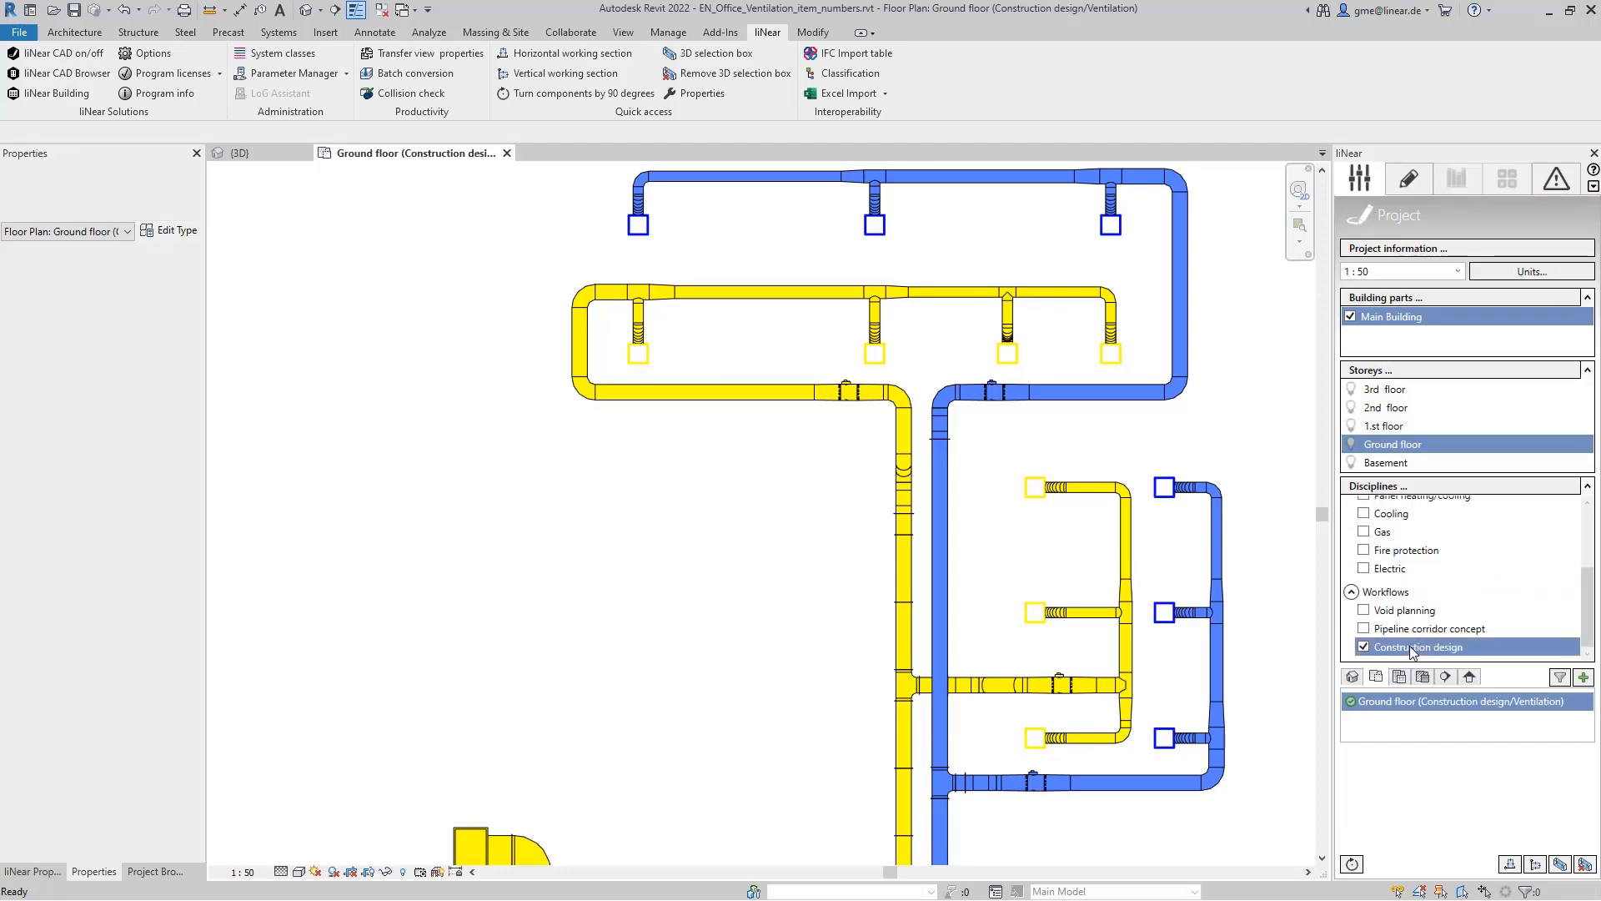
Run the liNear item-number check on the whole duct network
{"action": "left_click", "coordinate": [1467, 804]}
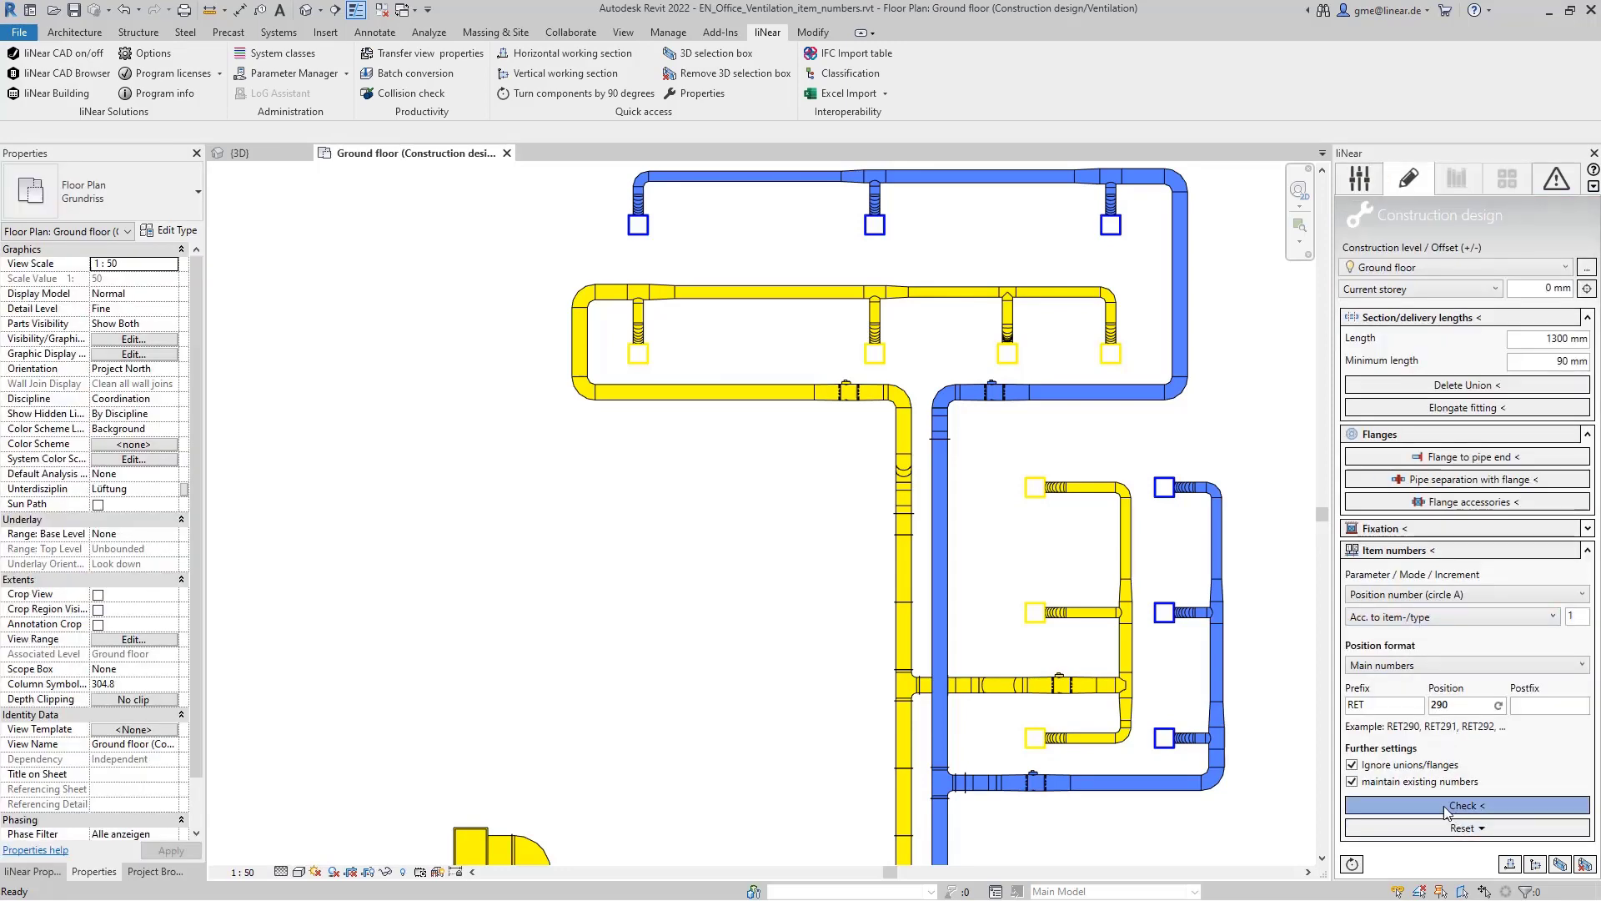
{"action": "scroll", "coordinate": [1201, 708], "scroll_direction": "down", "scroll_amount": 5}
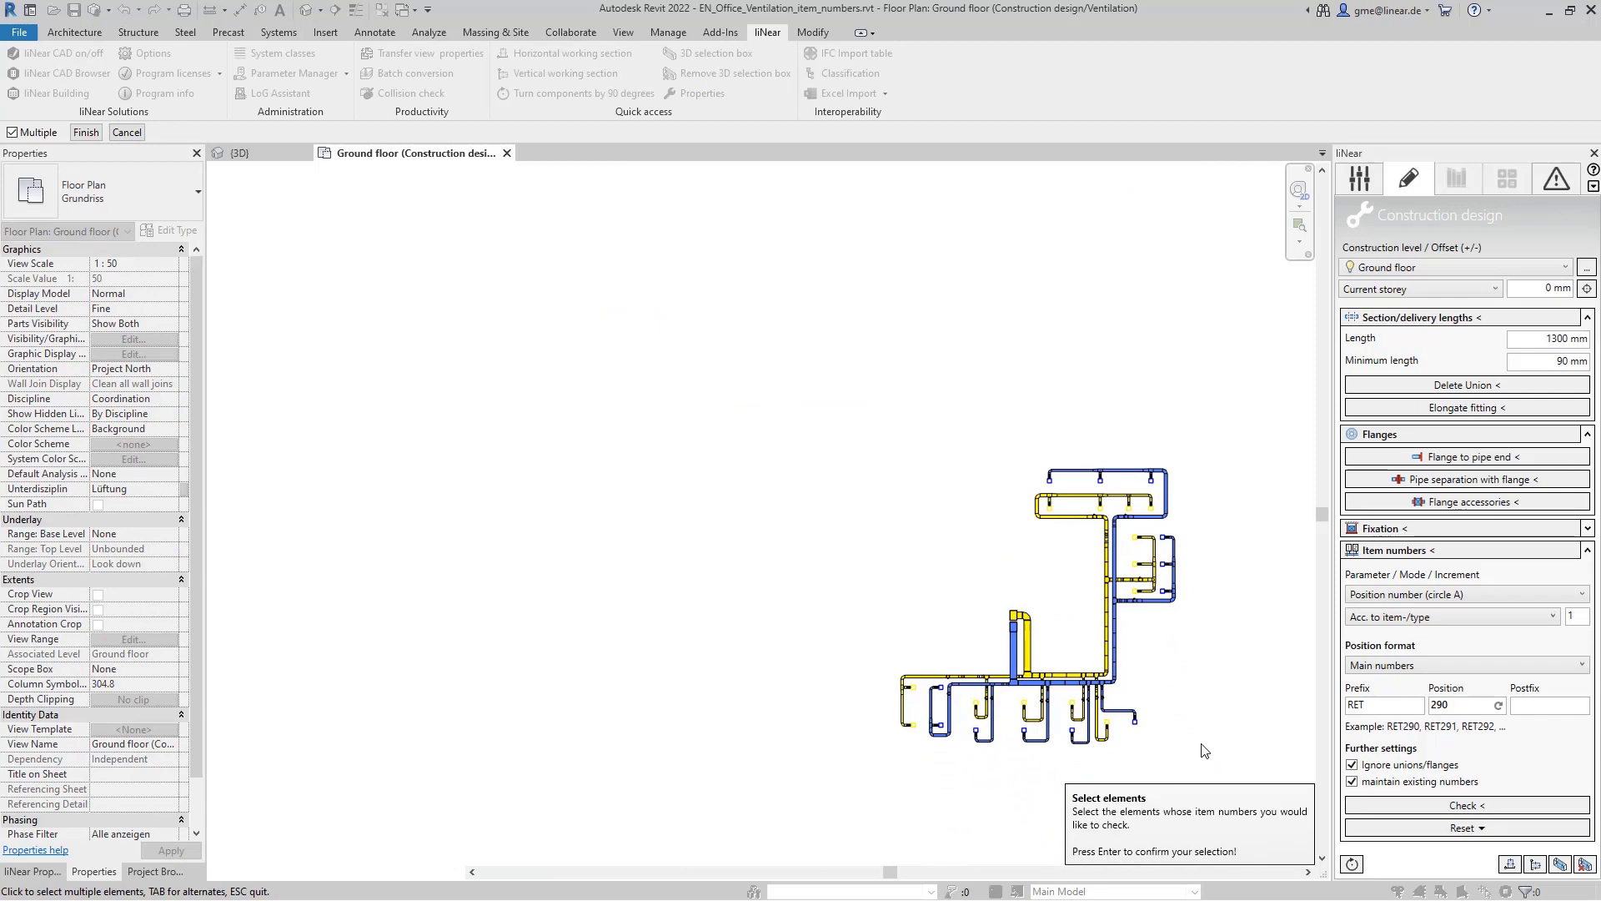
{"action": "left_click_drag", "start_coordinate": [1207, 756], "coordinate": [969, 607]}
{"action": "key", "text": "Return"}
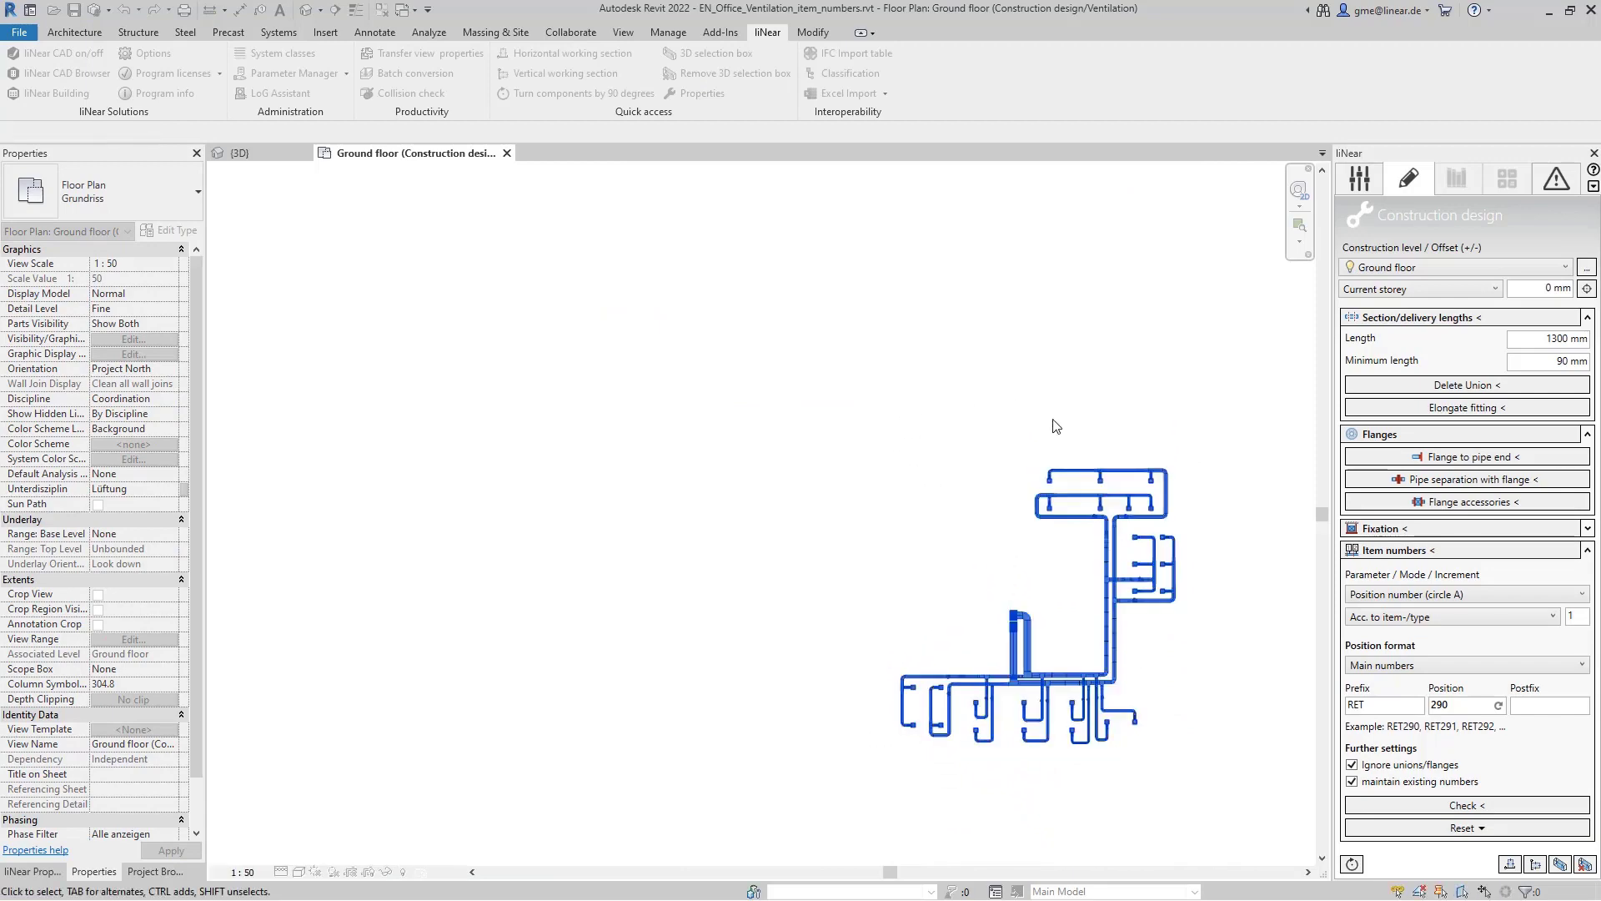
Zoom to the duct flagged by the third Missing item number warning
{"action": "left_click", "coordinate": [1558, 181]}
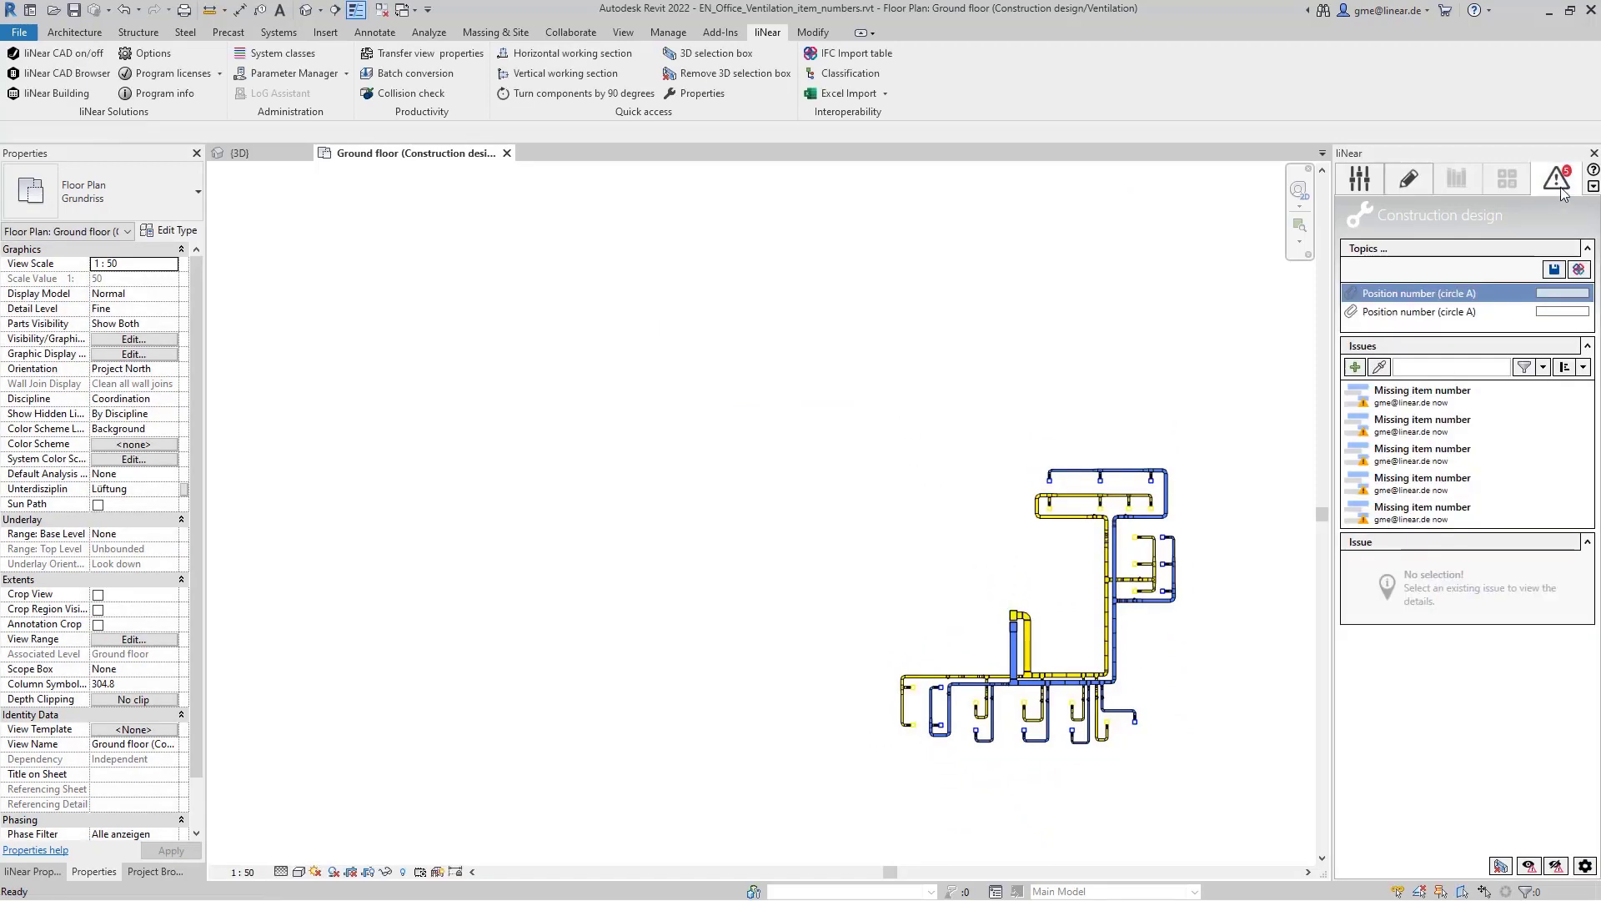
{"action": "left_click", "coordinate": [1418, 396]}
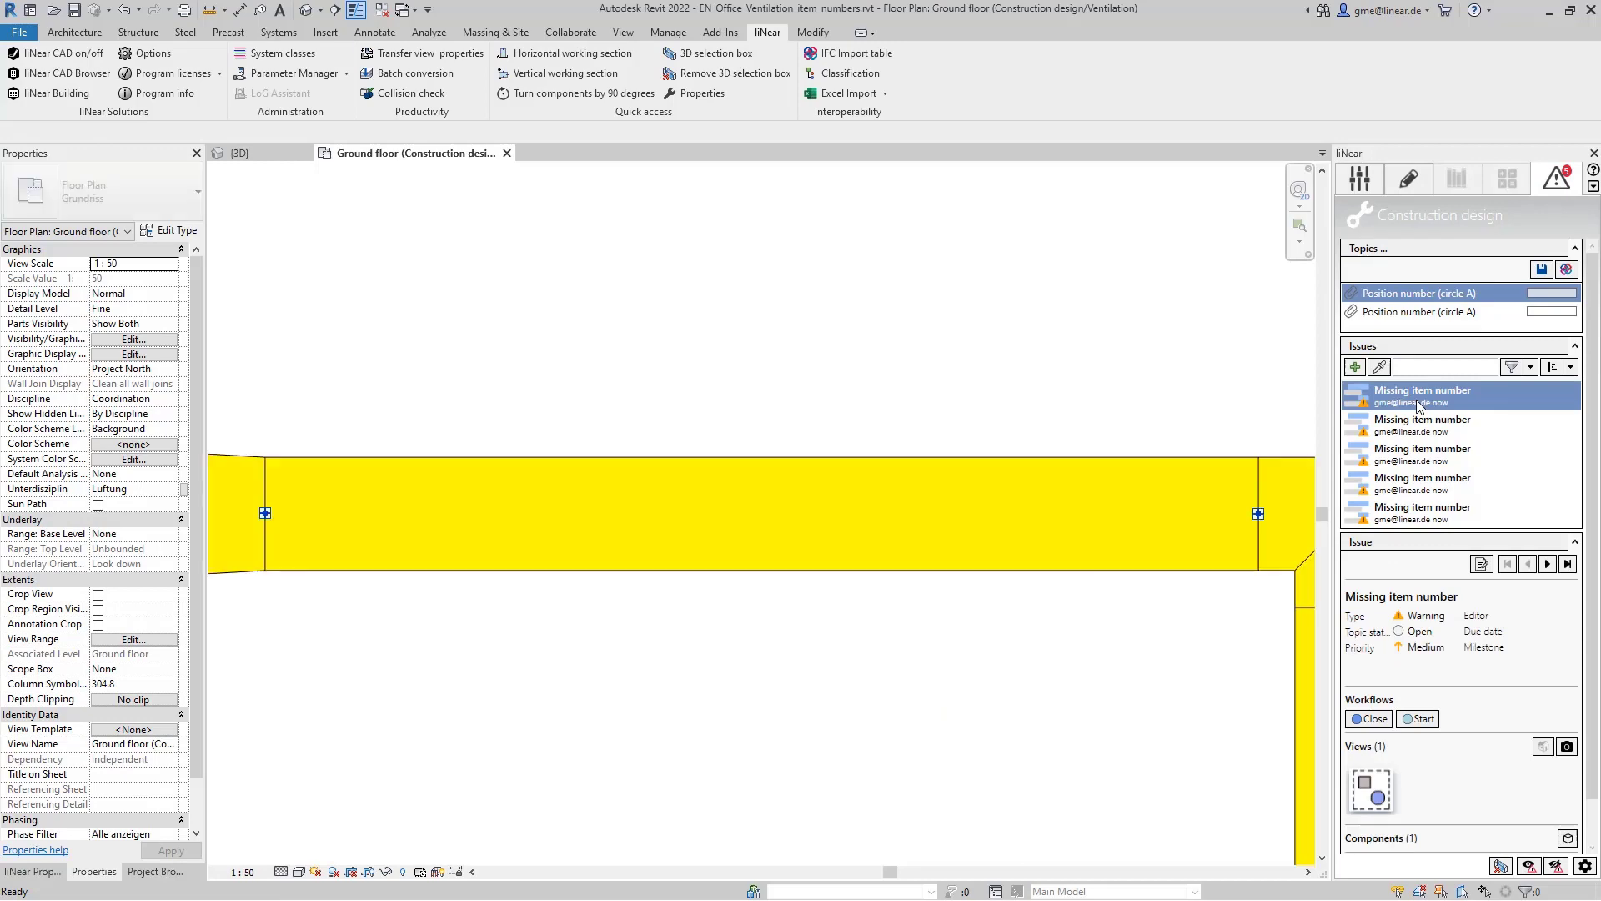
{"action": "left_click", "coordinate": [1418, 455]}
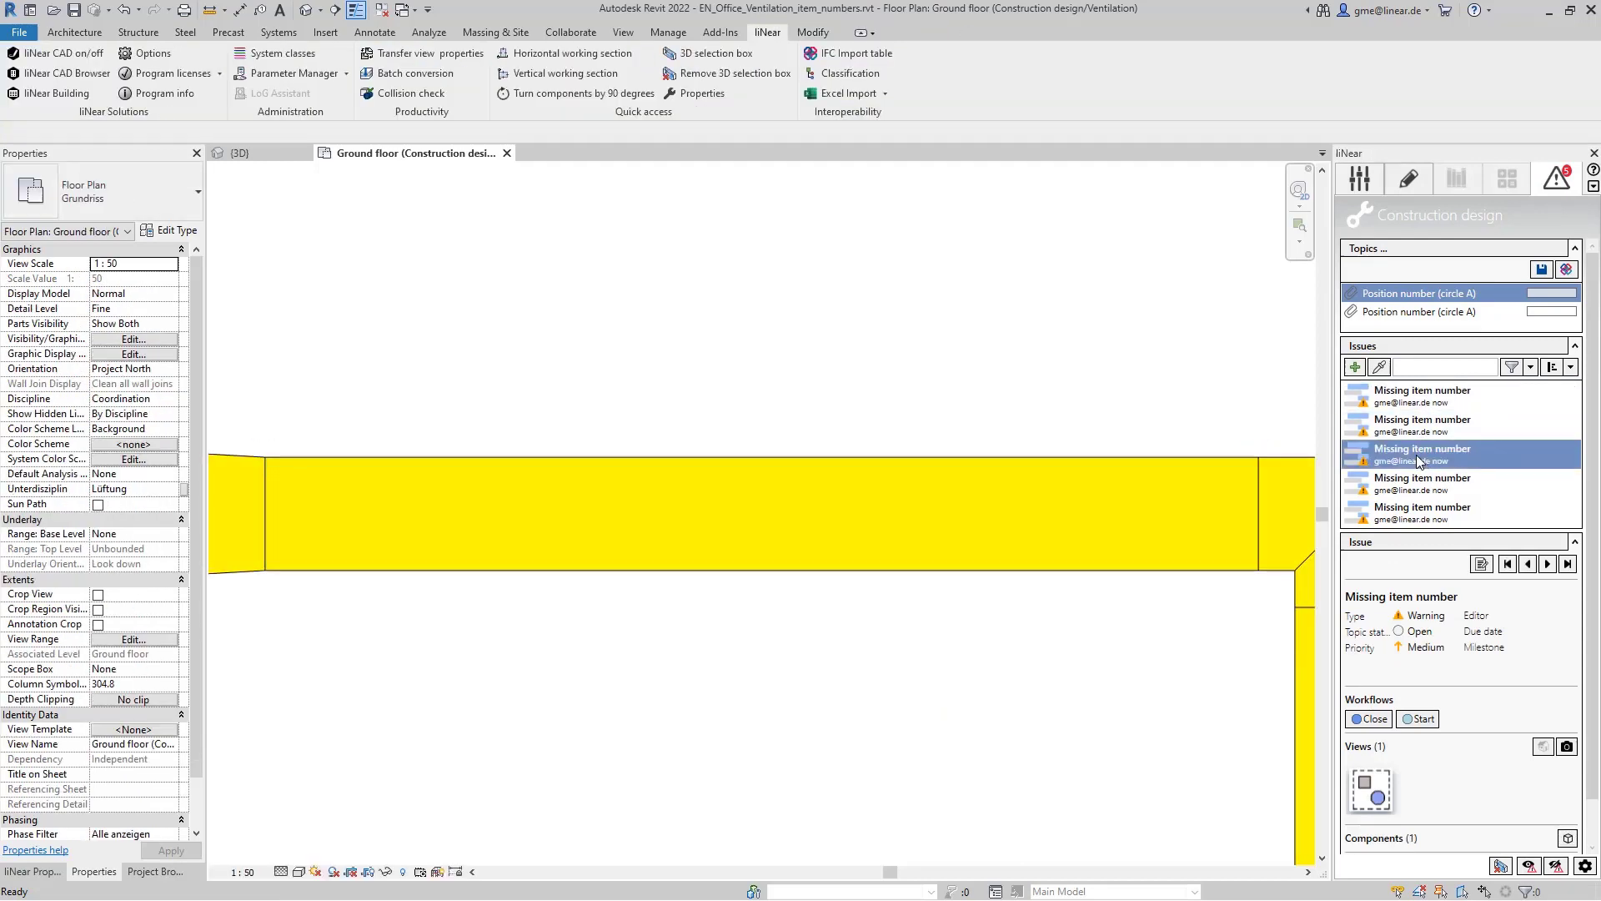
{"action": "double_click", "coordinate": [1418, 459]}
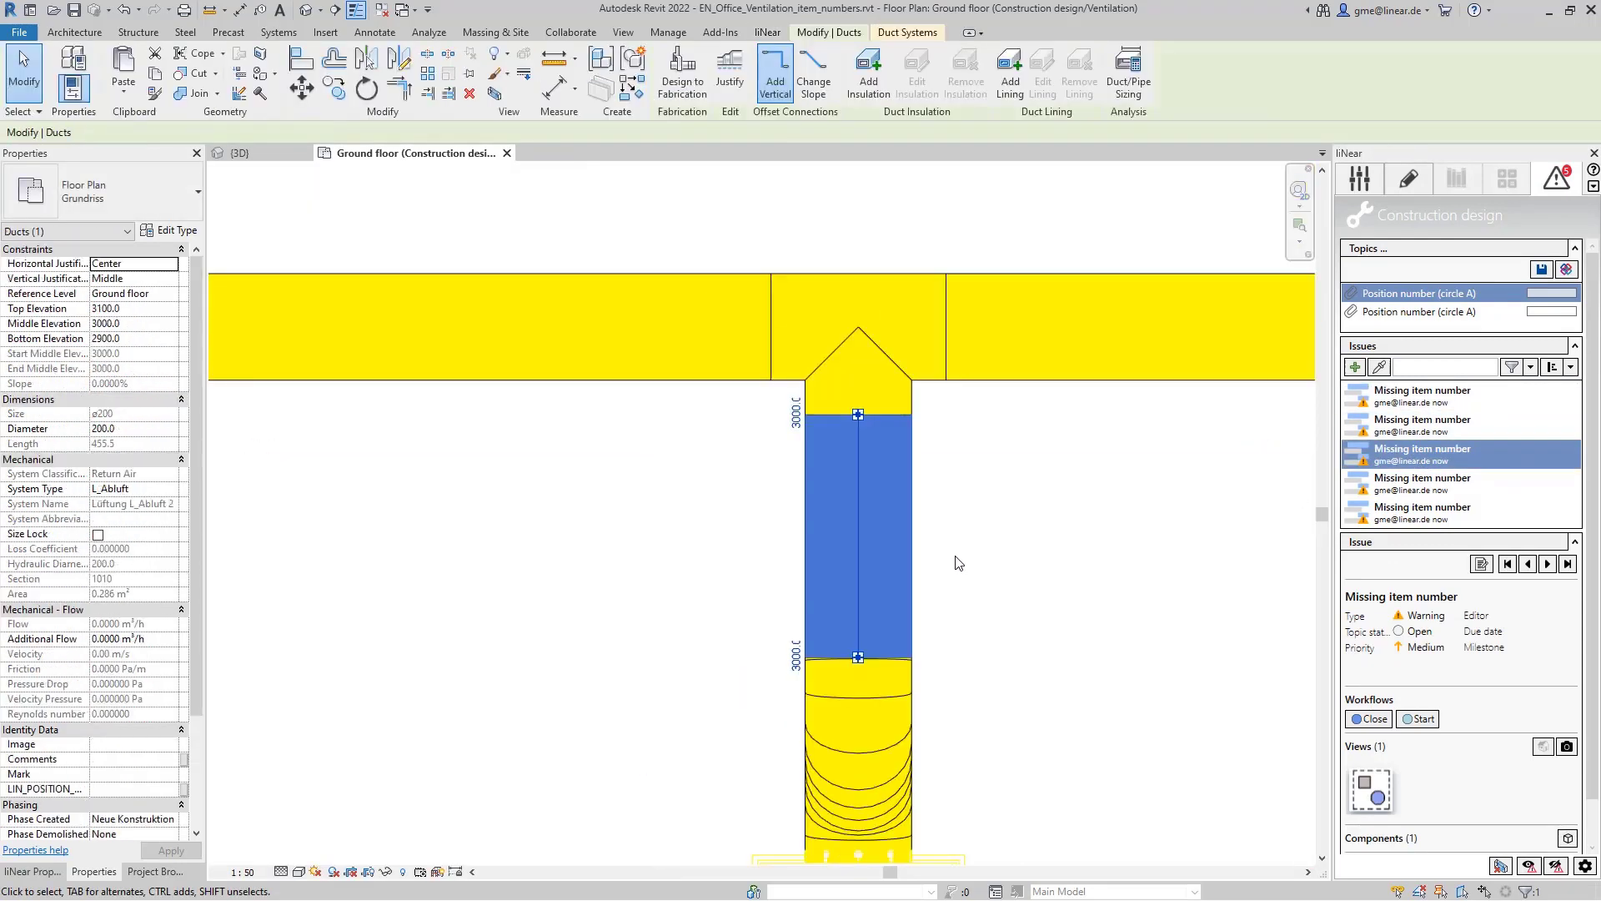
{"action": "scroll", "coordinate": [959, 563], "scroll_direction": "down", "scroll_amount": 8}
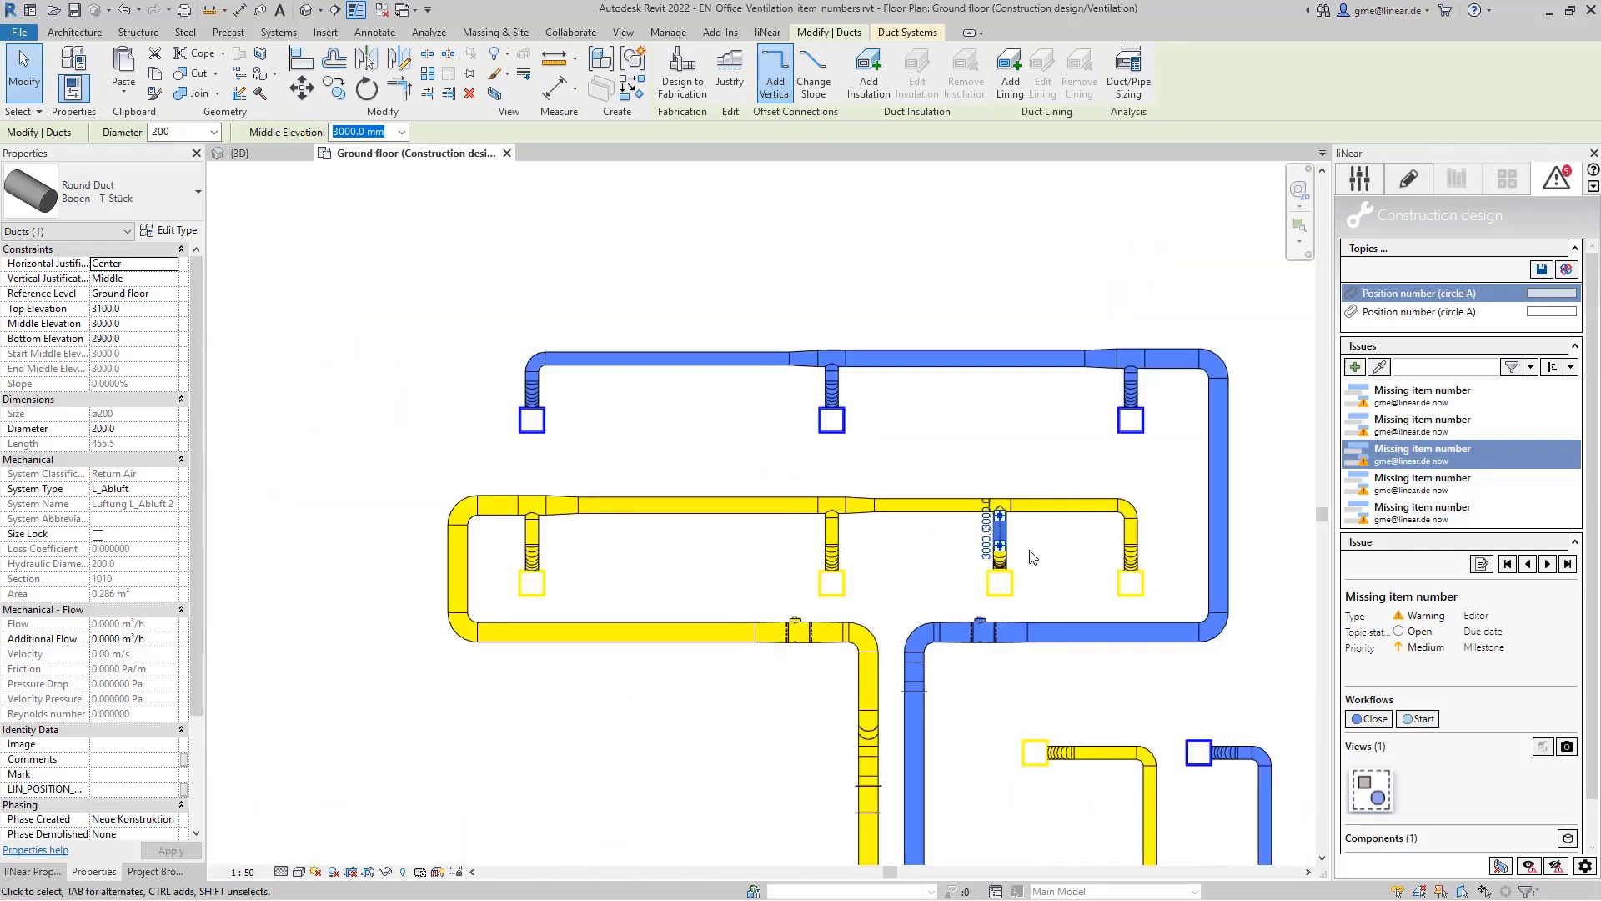
{"action": "left_click", "coordinate": [1042, 568]}
Assign RET item numbers to the whole yellow return-air run, leaving 295 as next position
{"action": "left_click", "coordinate": [1408, 179]}
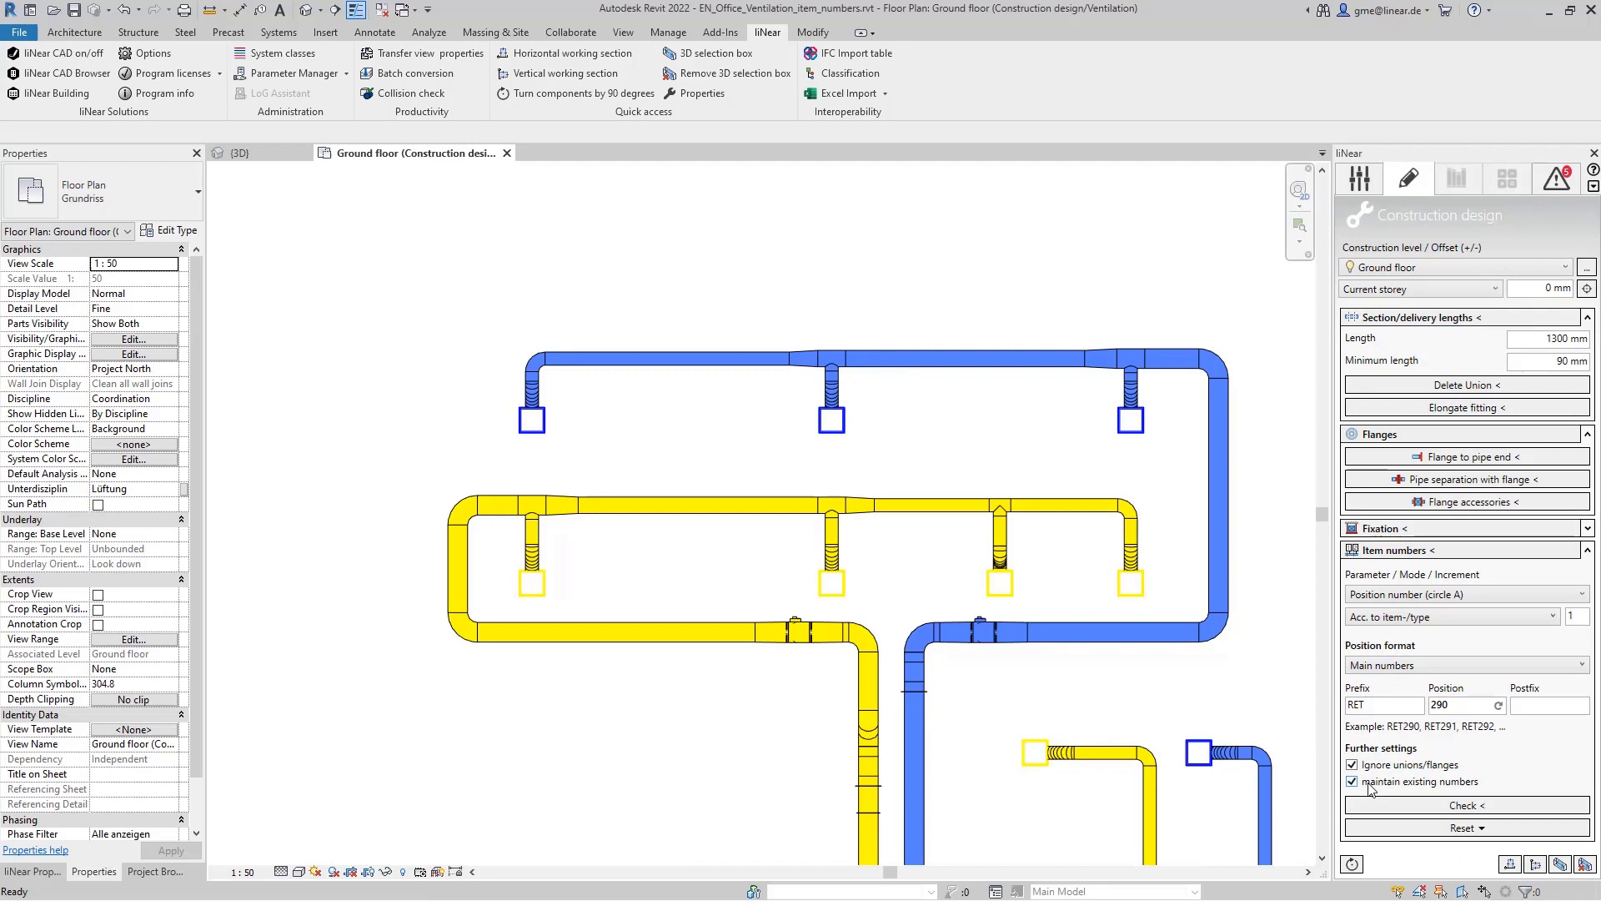
{"action": "key", "text": "Tab"}
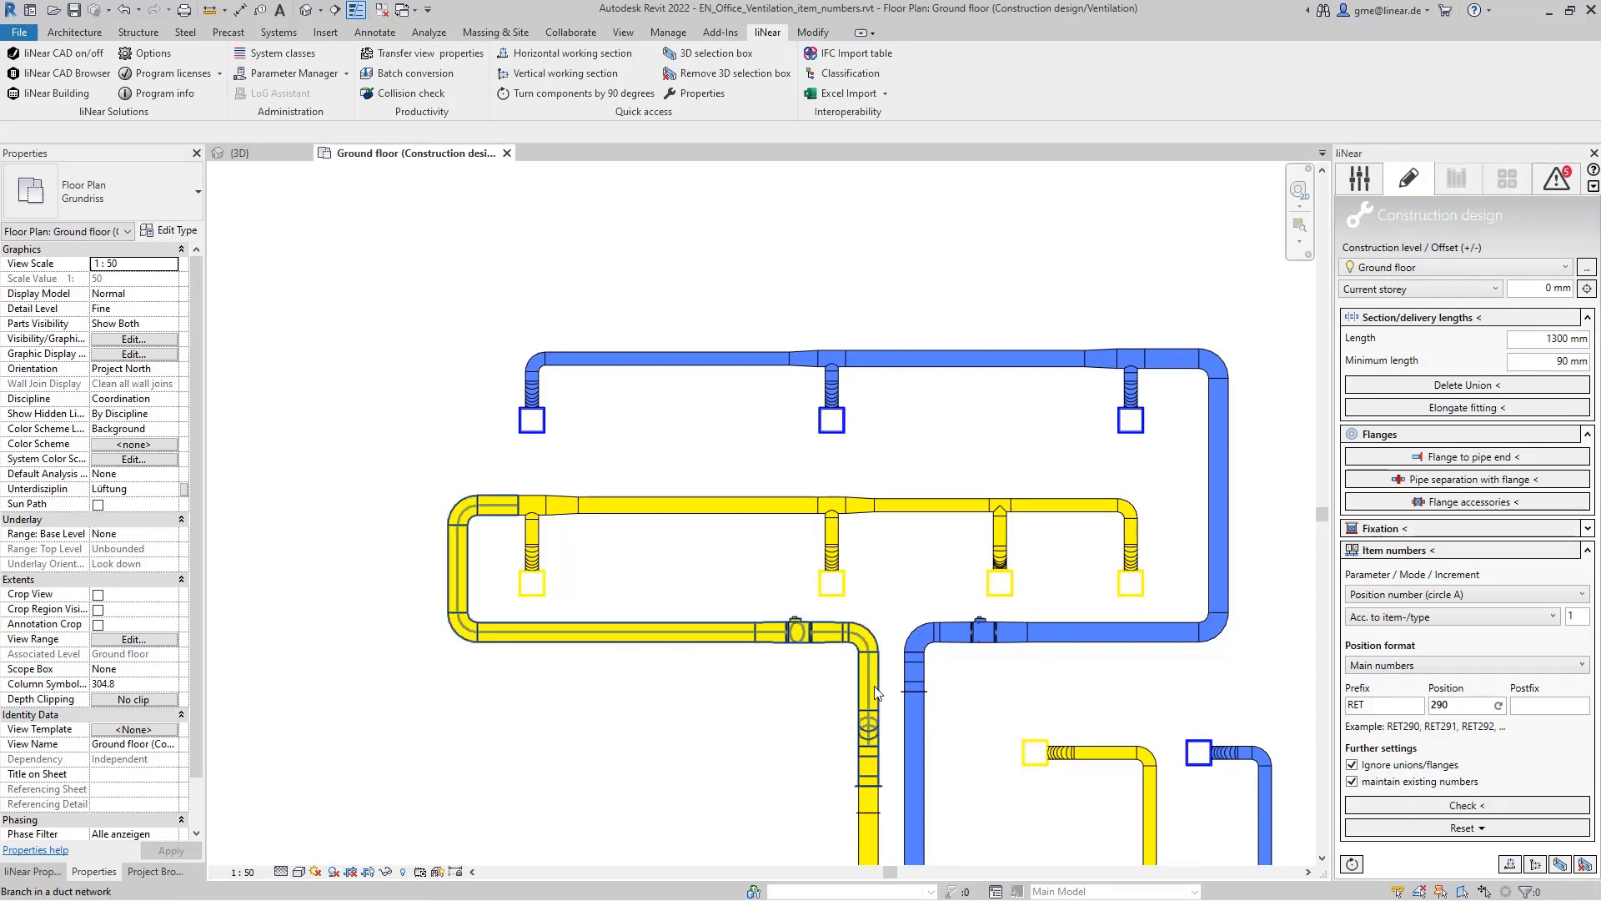
{"action": "left_click", "coordinate": [875, 693]}
{"action": "left_click", "coordinate": [1430, 553]}
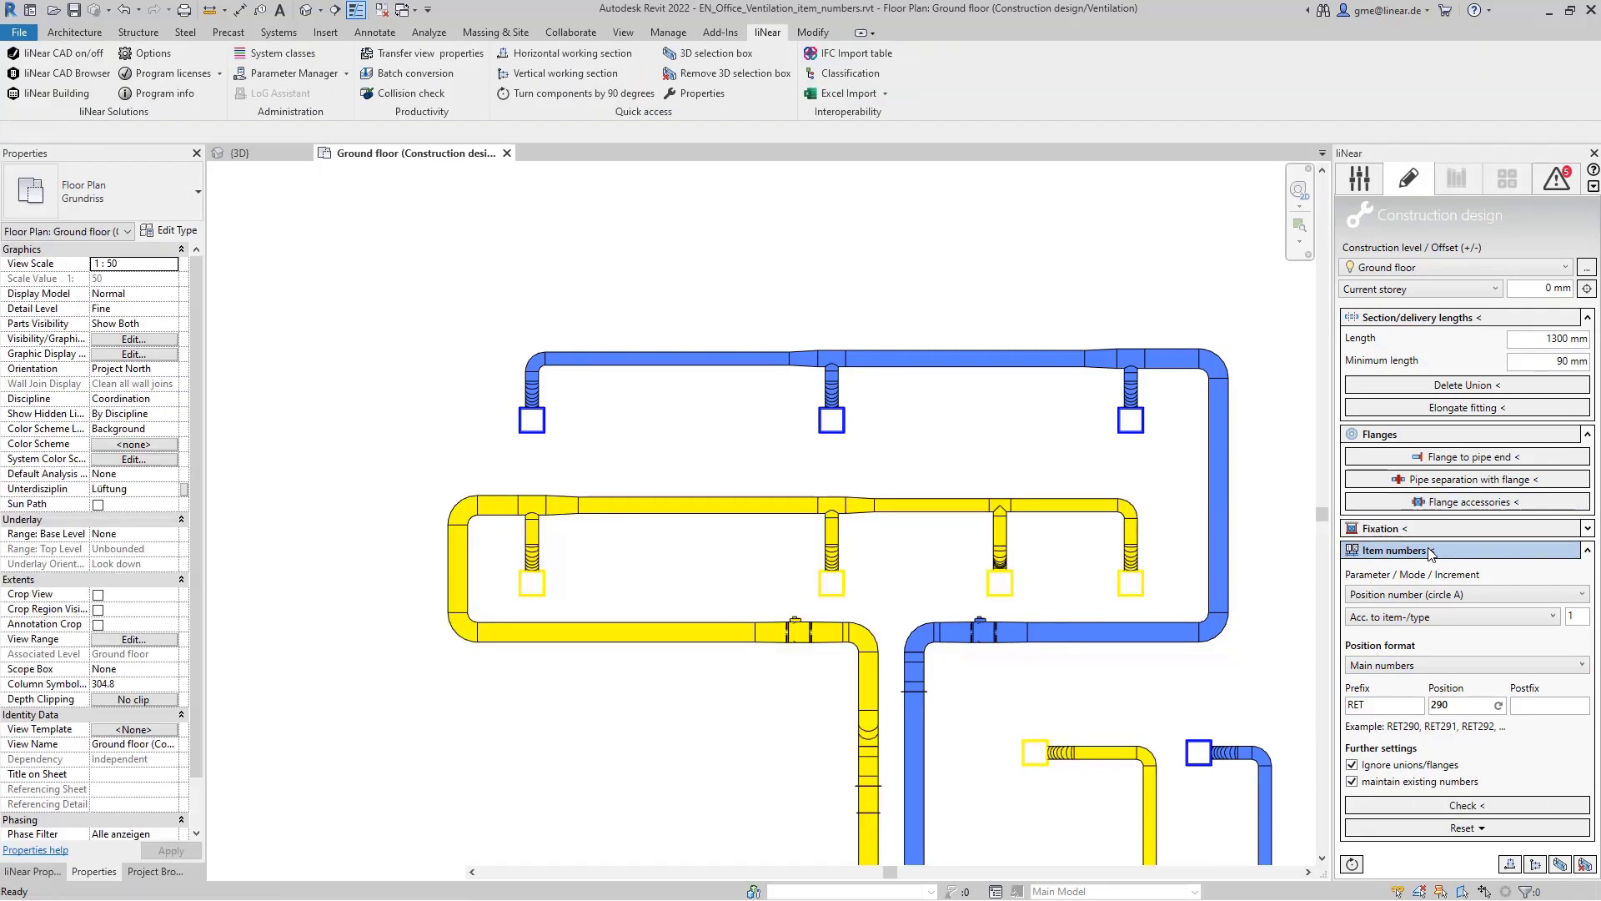
{"action": "double_click", "coordinate": [1462, 706]}
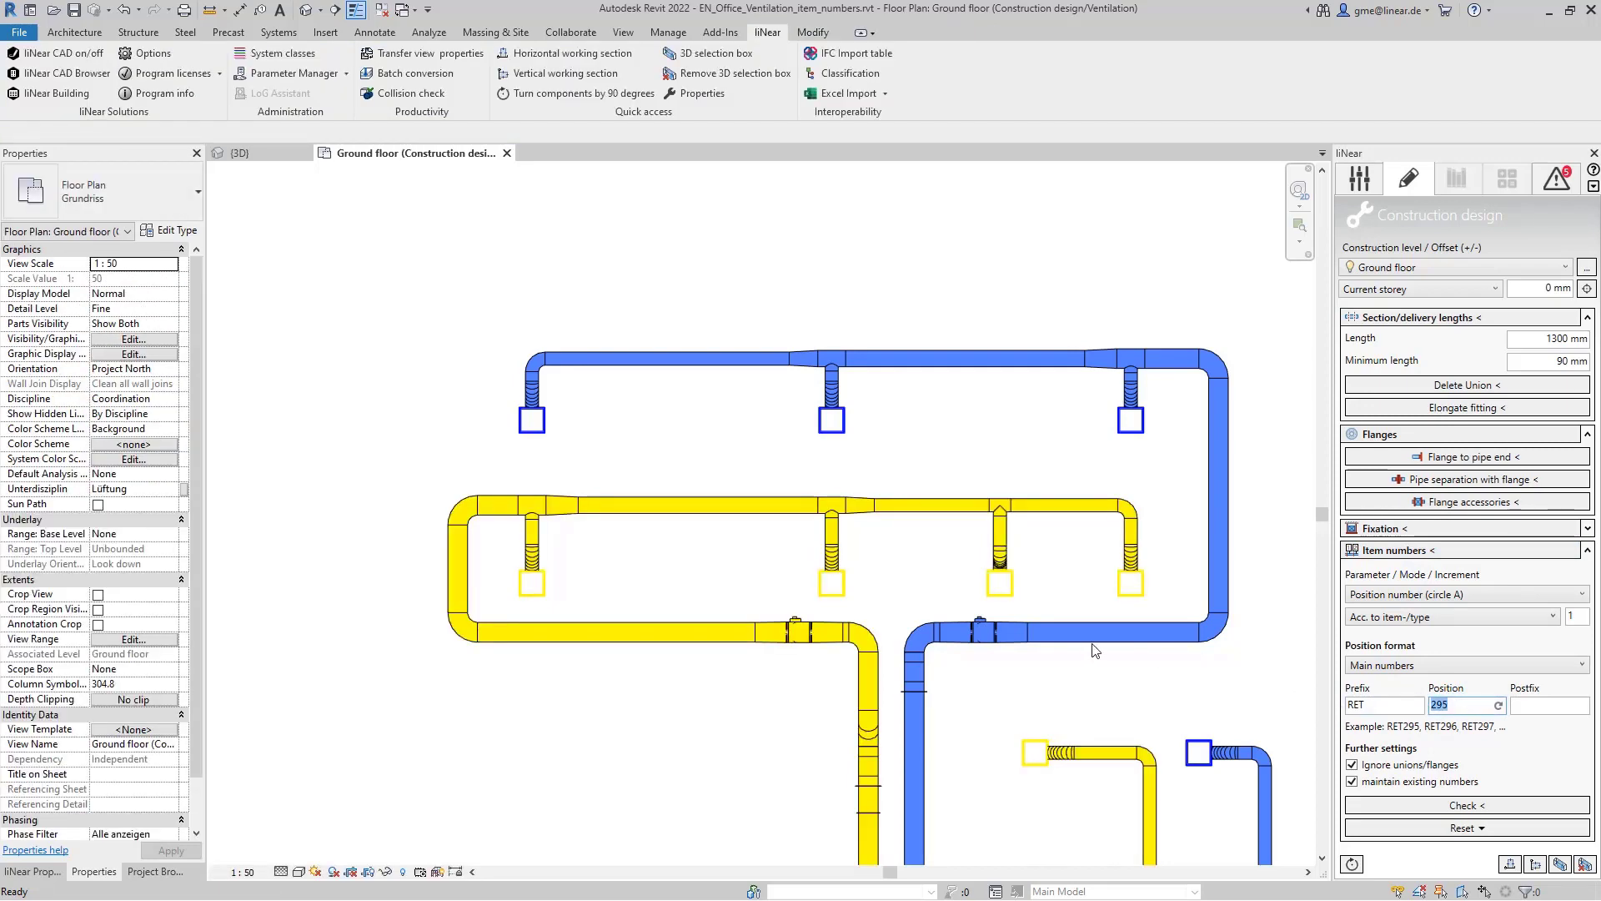
Select and deselect the numbered yellow ducts, then show the numbering-mode list
{"action": "left_click", "coordinate": [953, 585]}
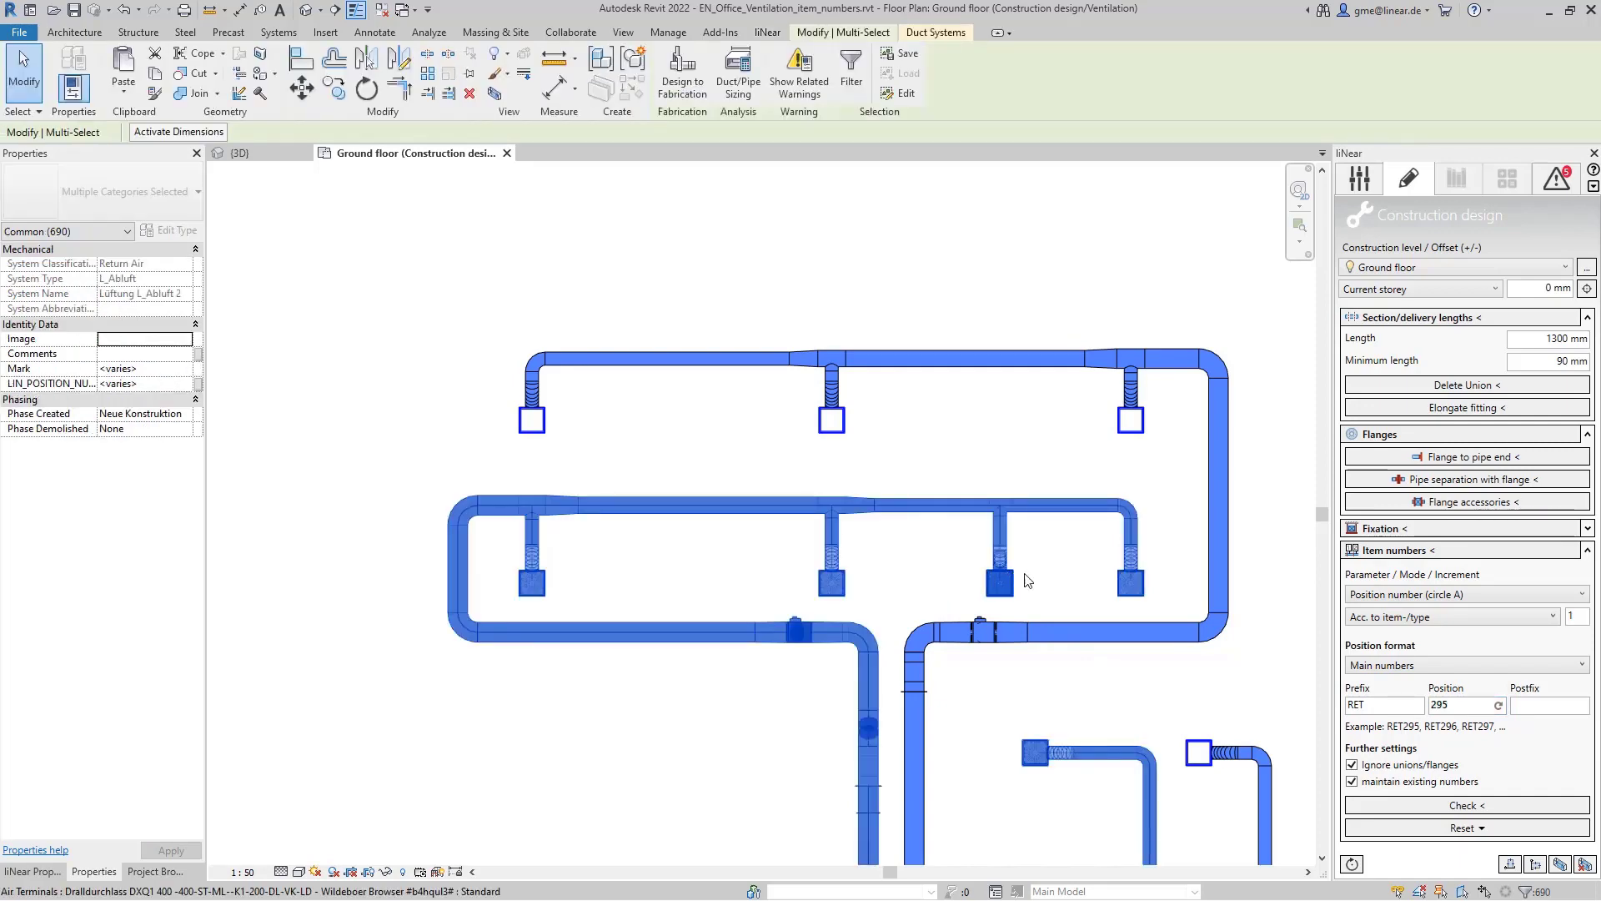
{"action": "left_click", "coordinate": [1056, 576]}
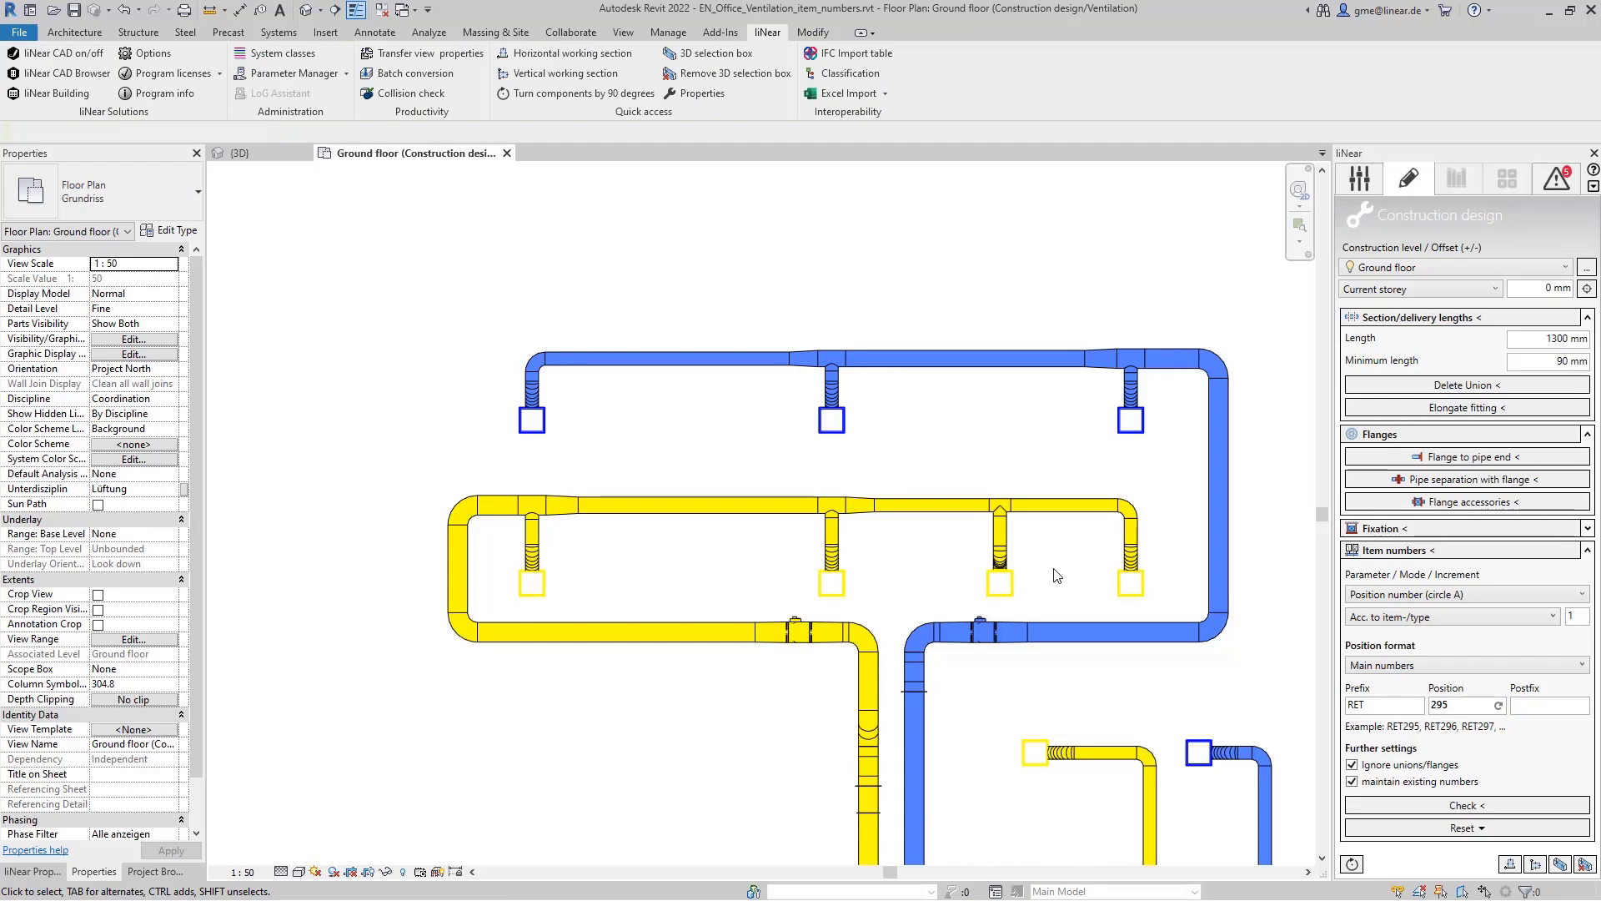
{"action": "left_click", "coordinate": [1483, 614]}
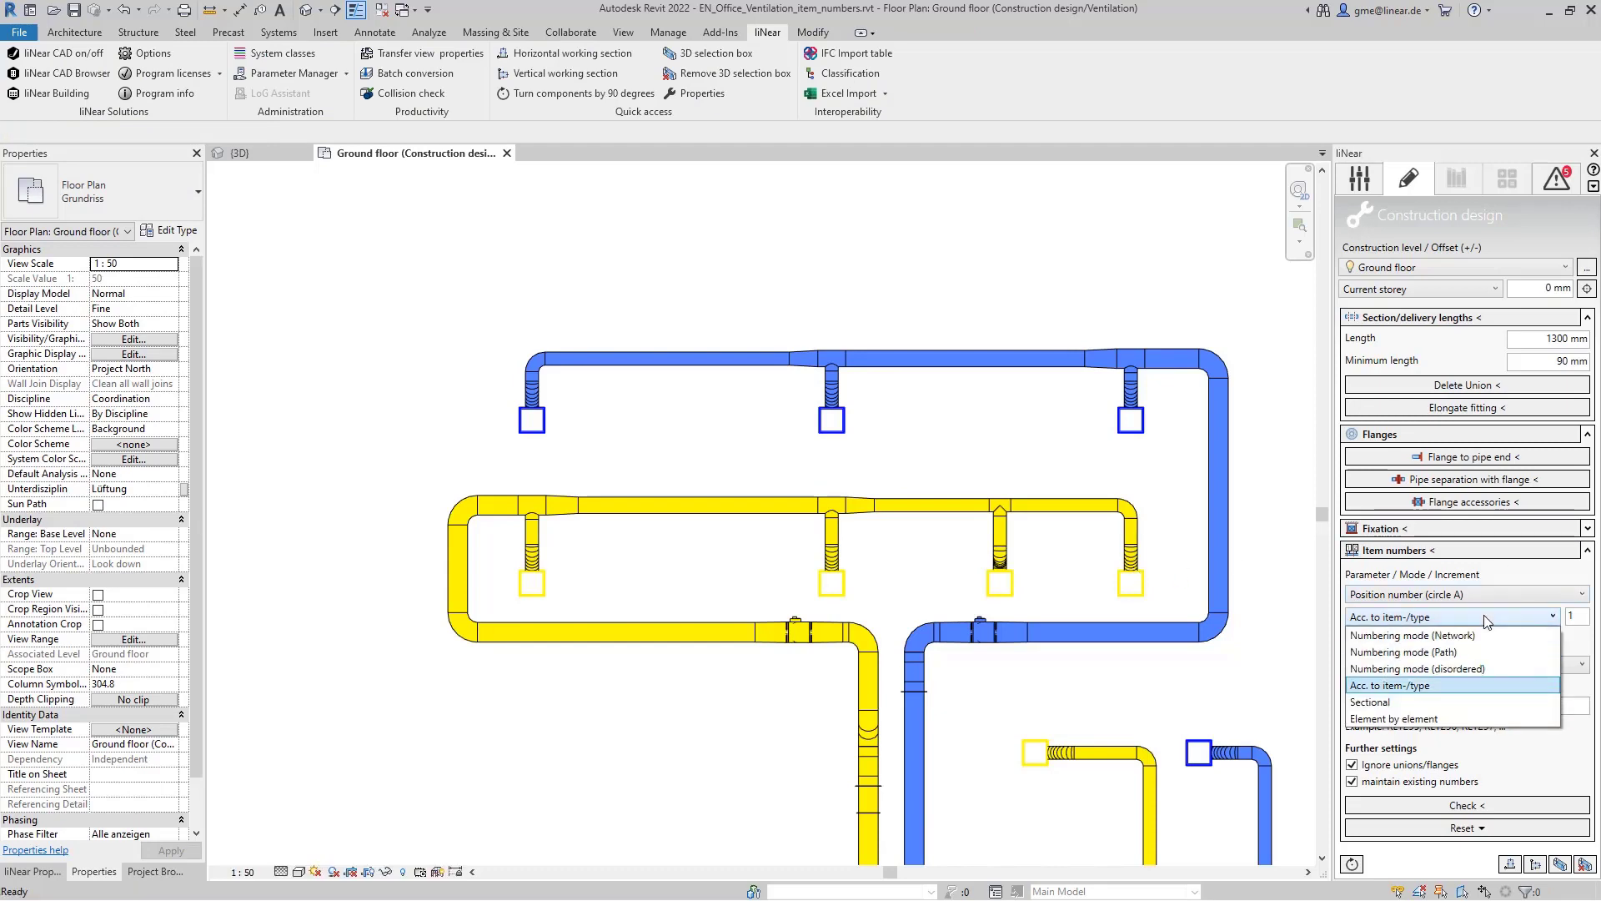
Set Sectional mode into Position number (circle B) with prefix SECTION starting at 1
{"action": "left_click", "coordinate": [1391, 704]}
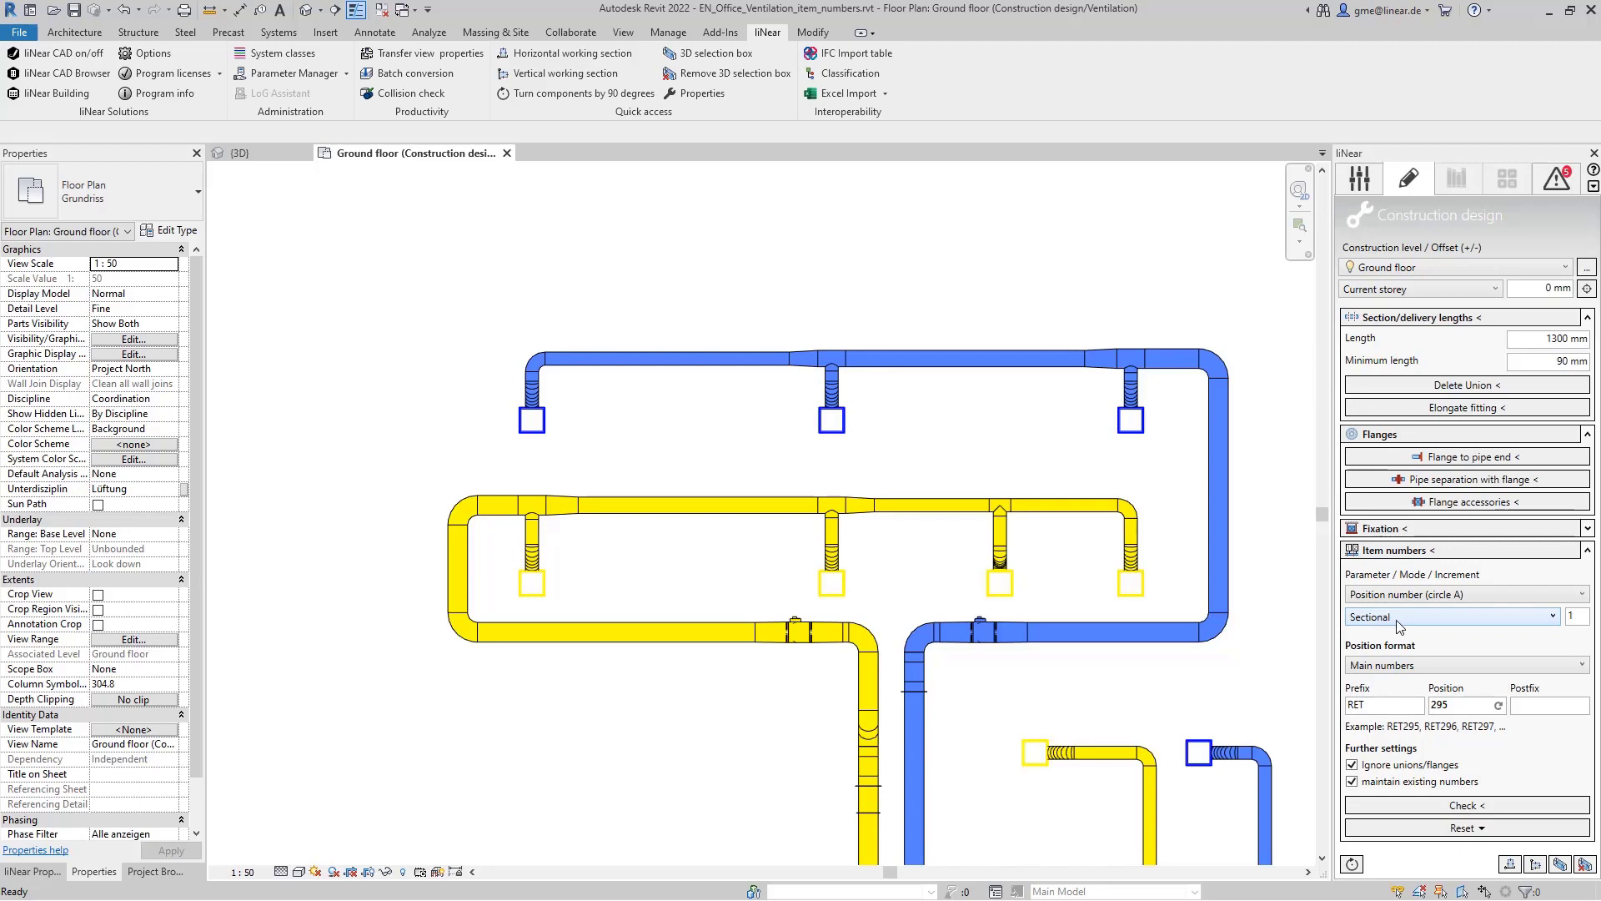
{"action": "double_click", "coordinate": [1358, 705]}
{"action": "left_click", "coordinate": [1475, 594]}
{"action": "left_click", "coordinate": [1455, 637]}
{"action": "double_click", "coordinate": [1371, 704]}
{"action": "type", "text": "SECTION"}
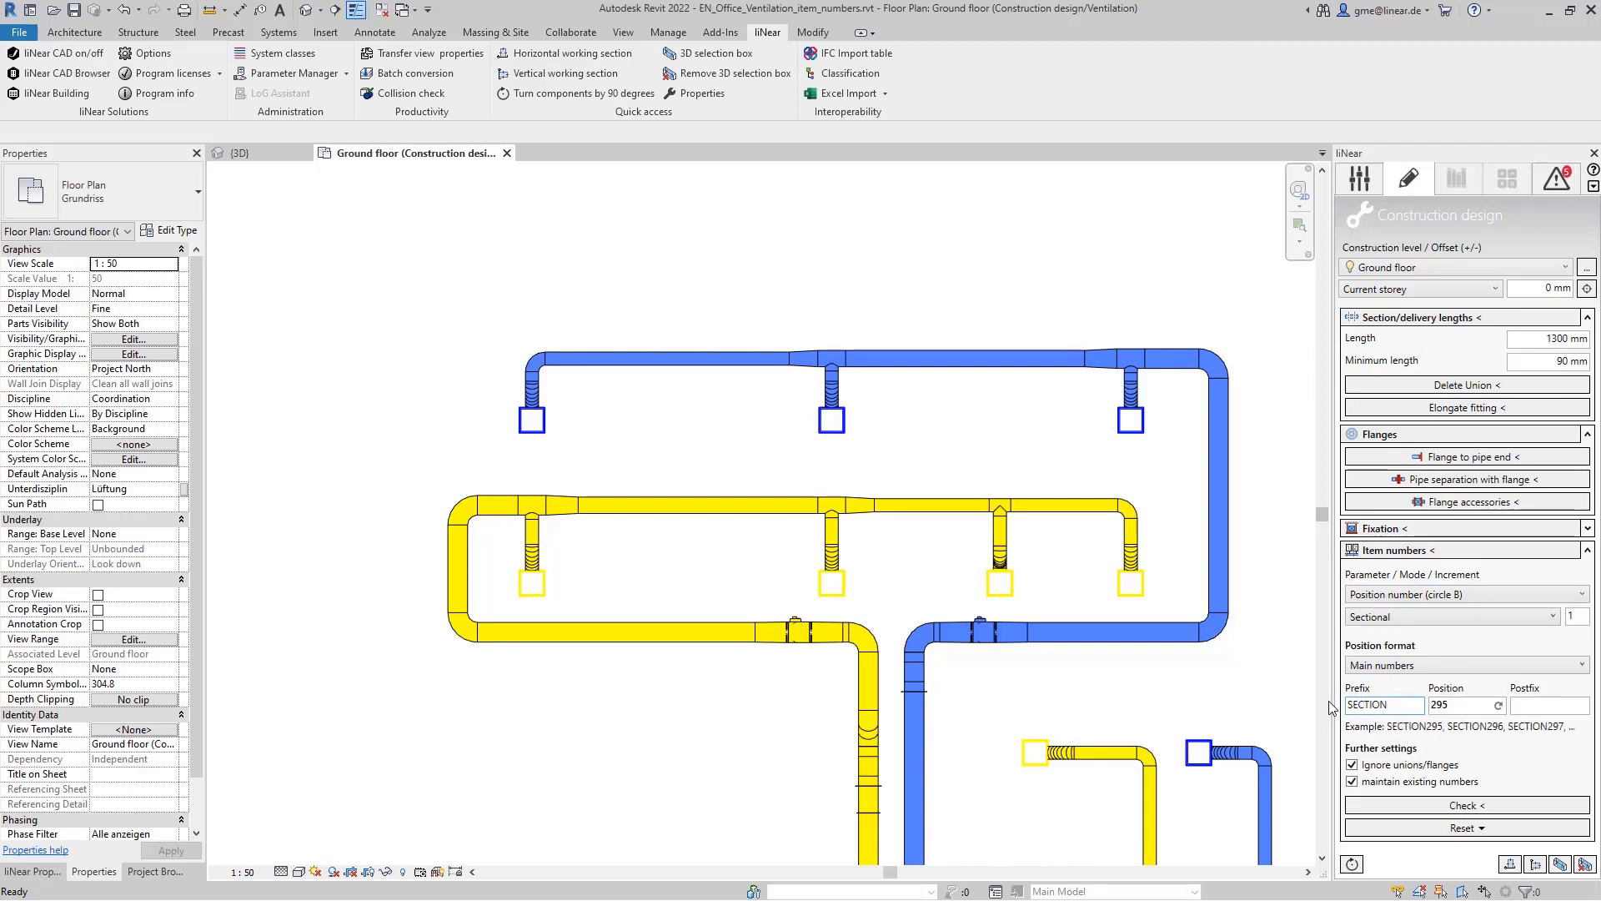
{"action": "key", "text": "Tab"}
{"action": "type", "text": "1"}
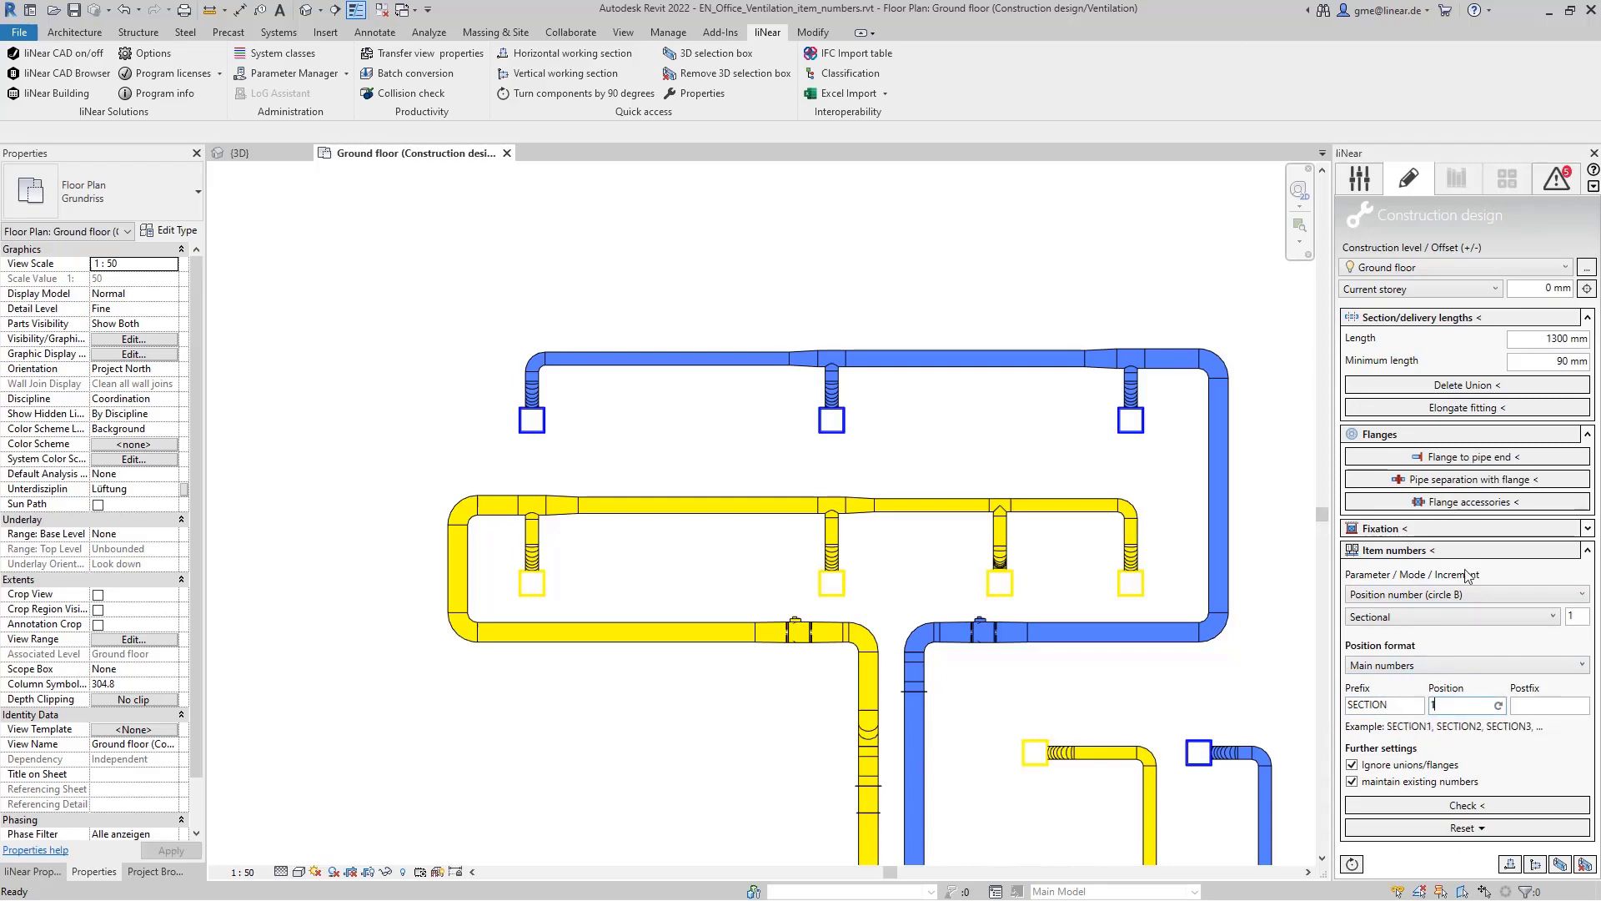
Number the two yellow return-air branches as SECTION1 and SECTION2
{"action": "left_click", "coordinate": [1472, 553]}
{"action": "left_click_drag", "start_coordinate": [1166, 607], "coordinate": [949, 475]}
{"action": "key", "text": "Return"}
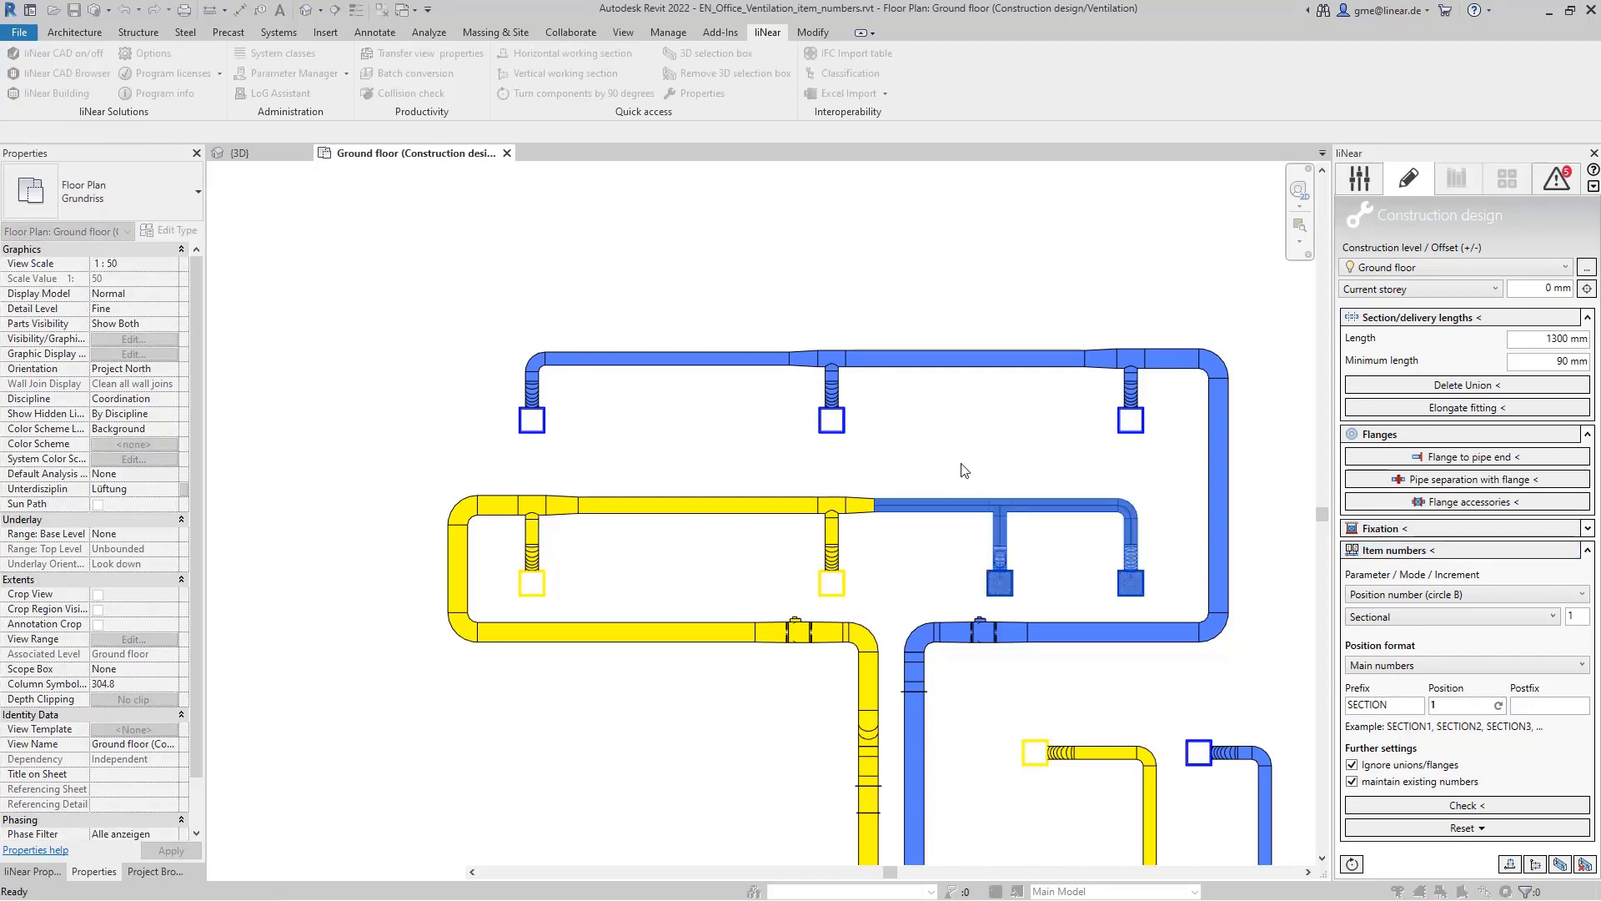
{"action": "left_click", "coordinate": [1400, 554]}
{"action": "left_click_drag", "start_coordinate": [851, 603], "coordinate": [525, 469]}
{"action": "key", "text": "Return"}
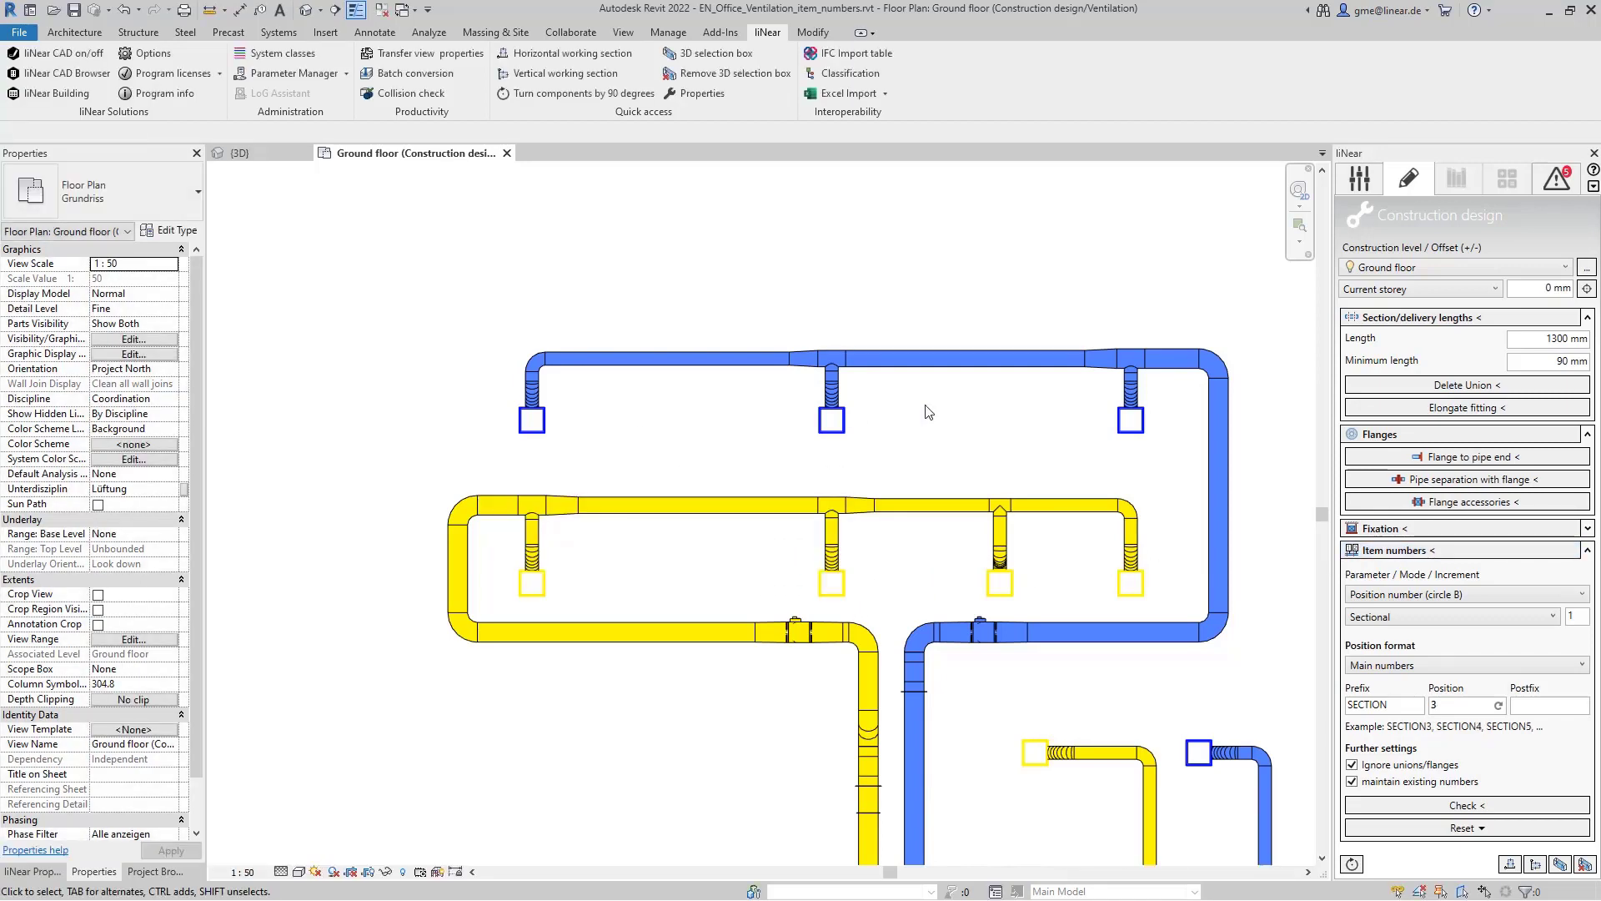
{"action": "left_click", "coordinate": [844, 501]}
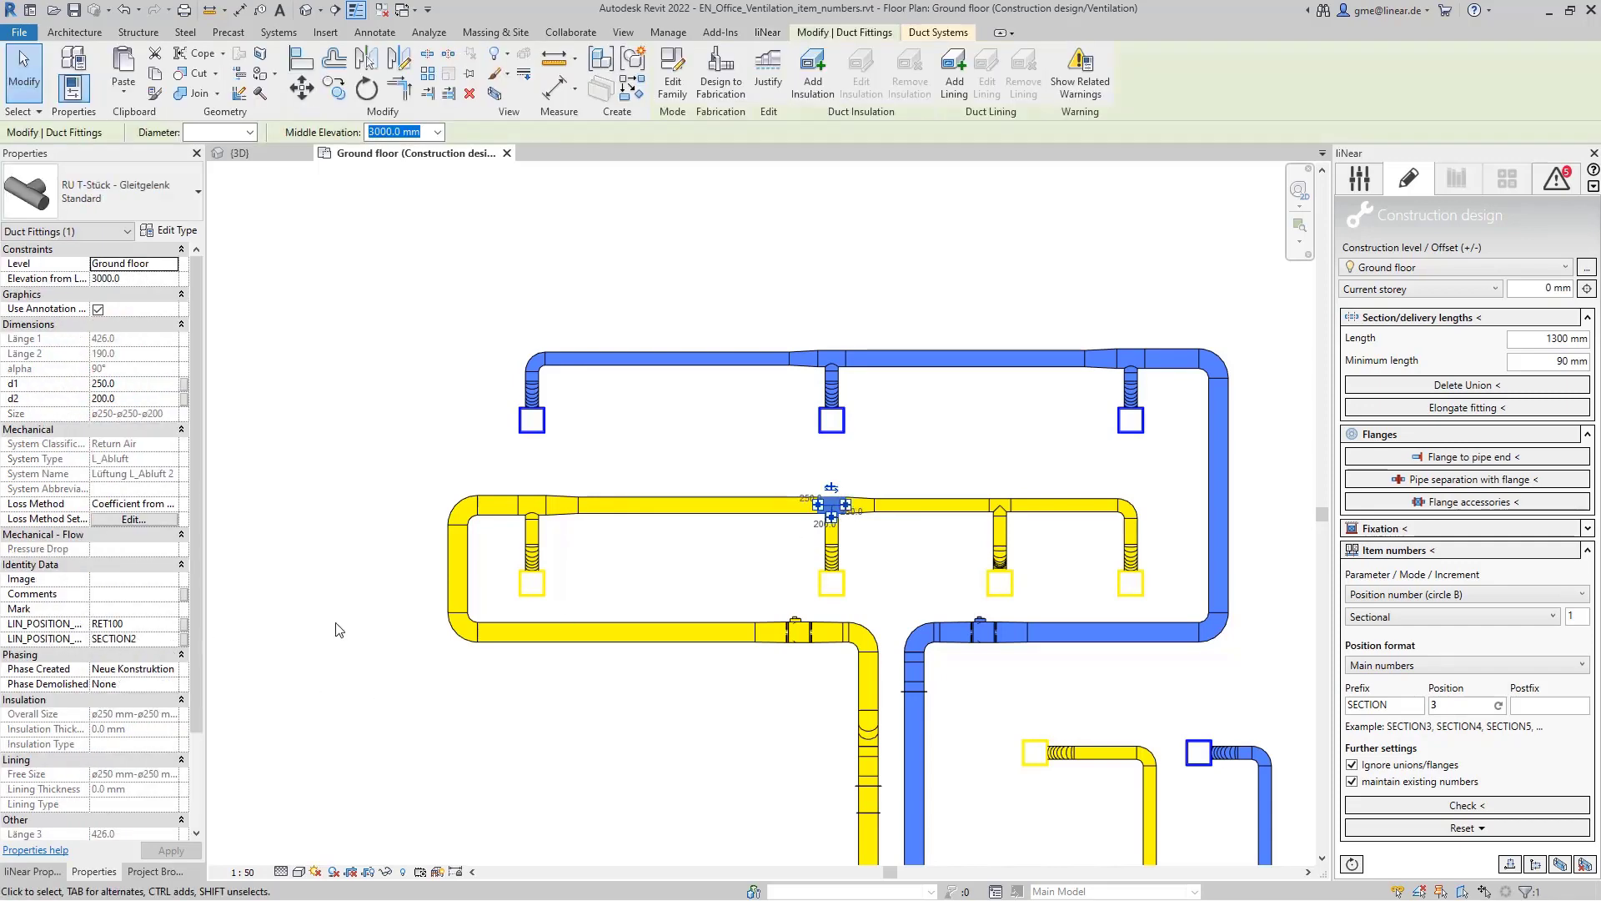
{"action": "left_click", "coordinate": [1002, 511]}
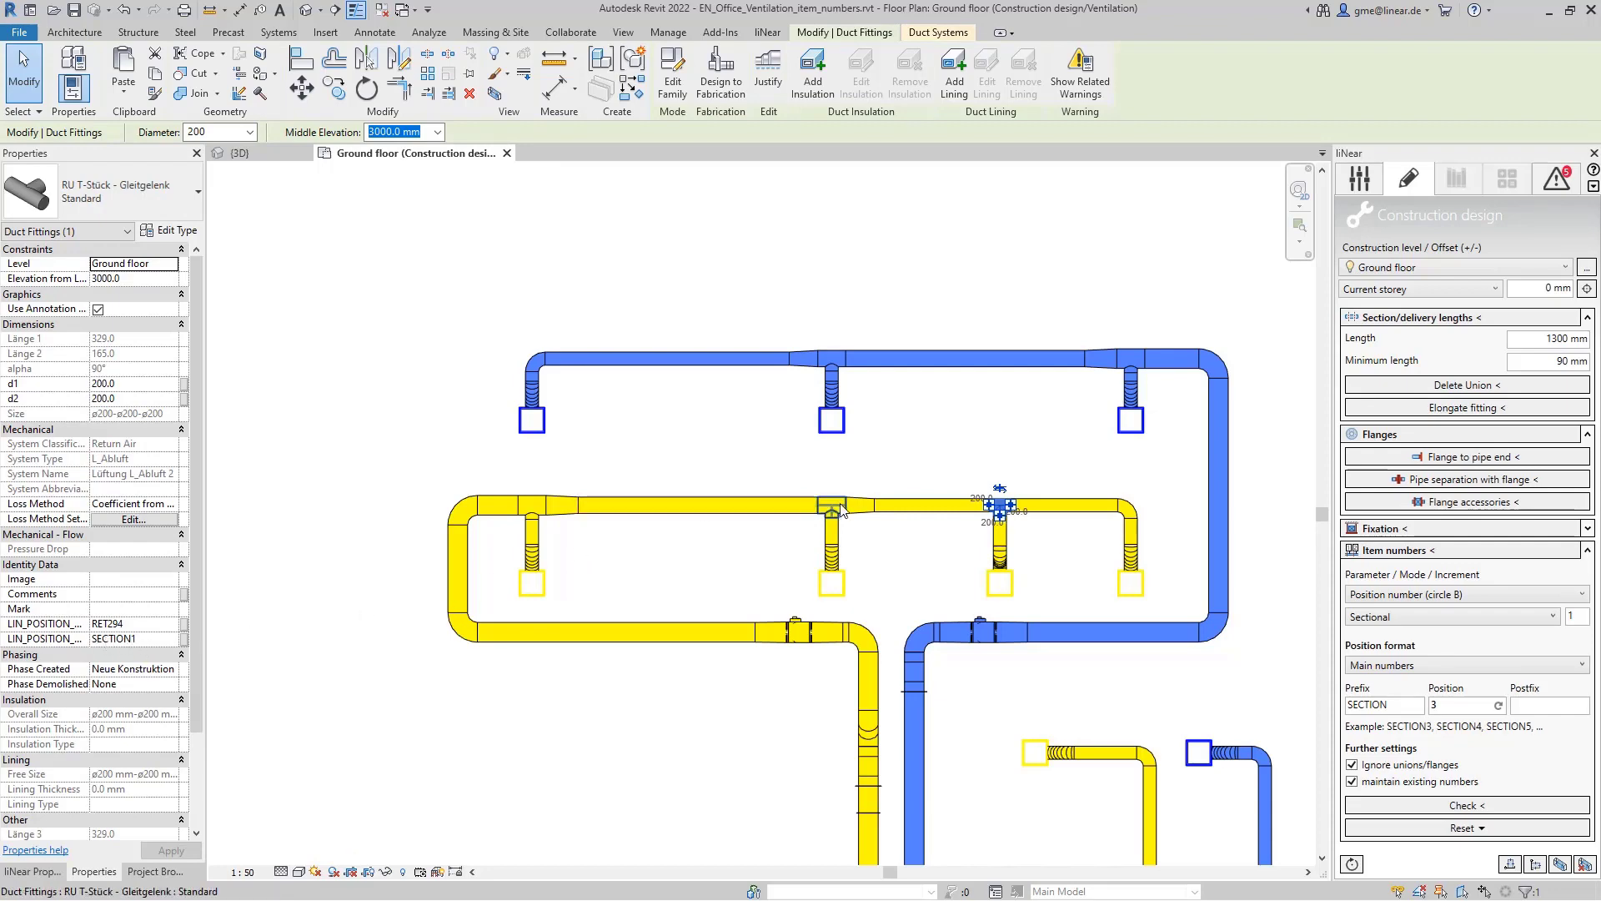
{"action": "left_click", "coordinate": [924, 553]}
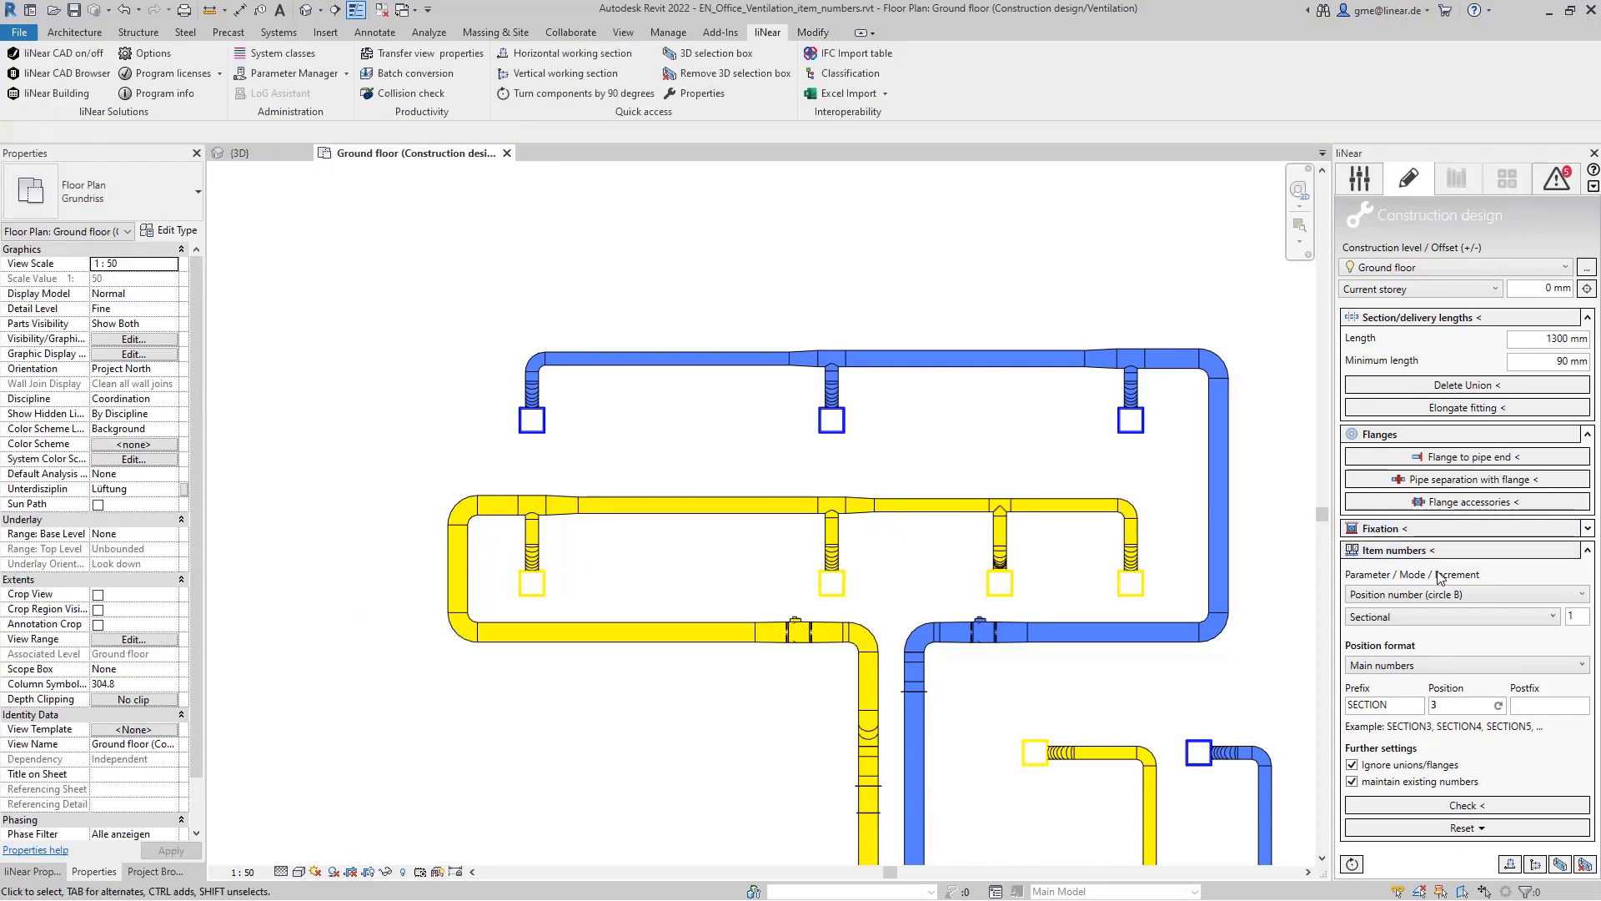
Set numbering to Position number (circle C), Element by element, with prefix FM starting at 1
{"action": "left_click", "coordinate": [1494, 594]}
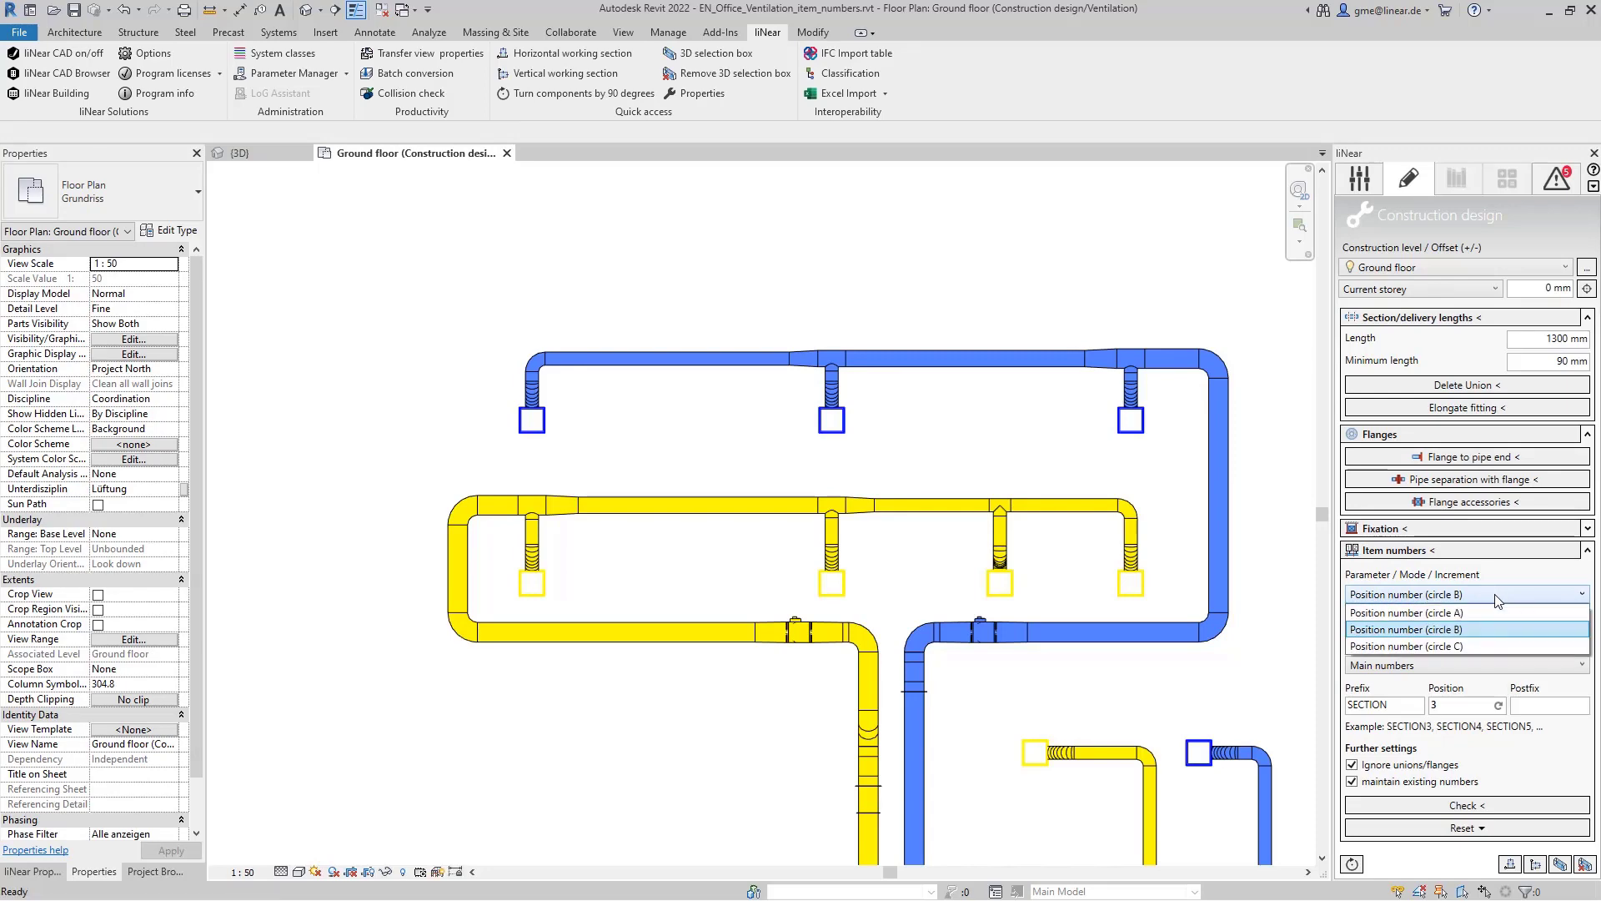
{"action": "left_click", "coordinate": [1449, 637]}
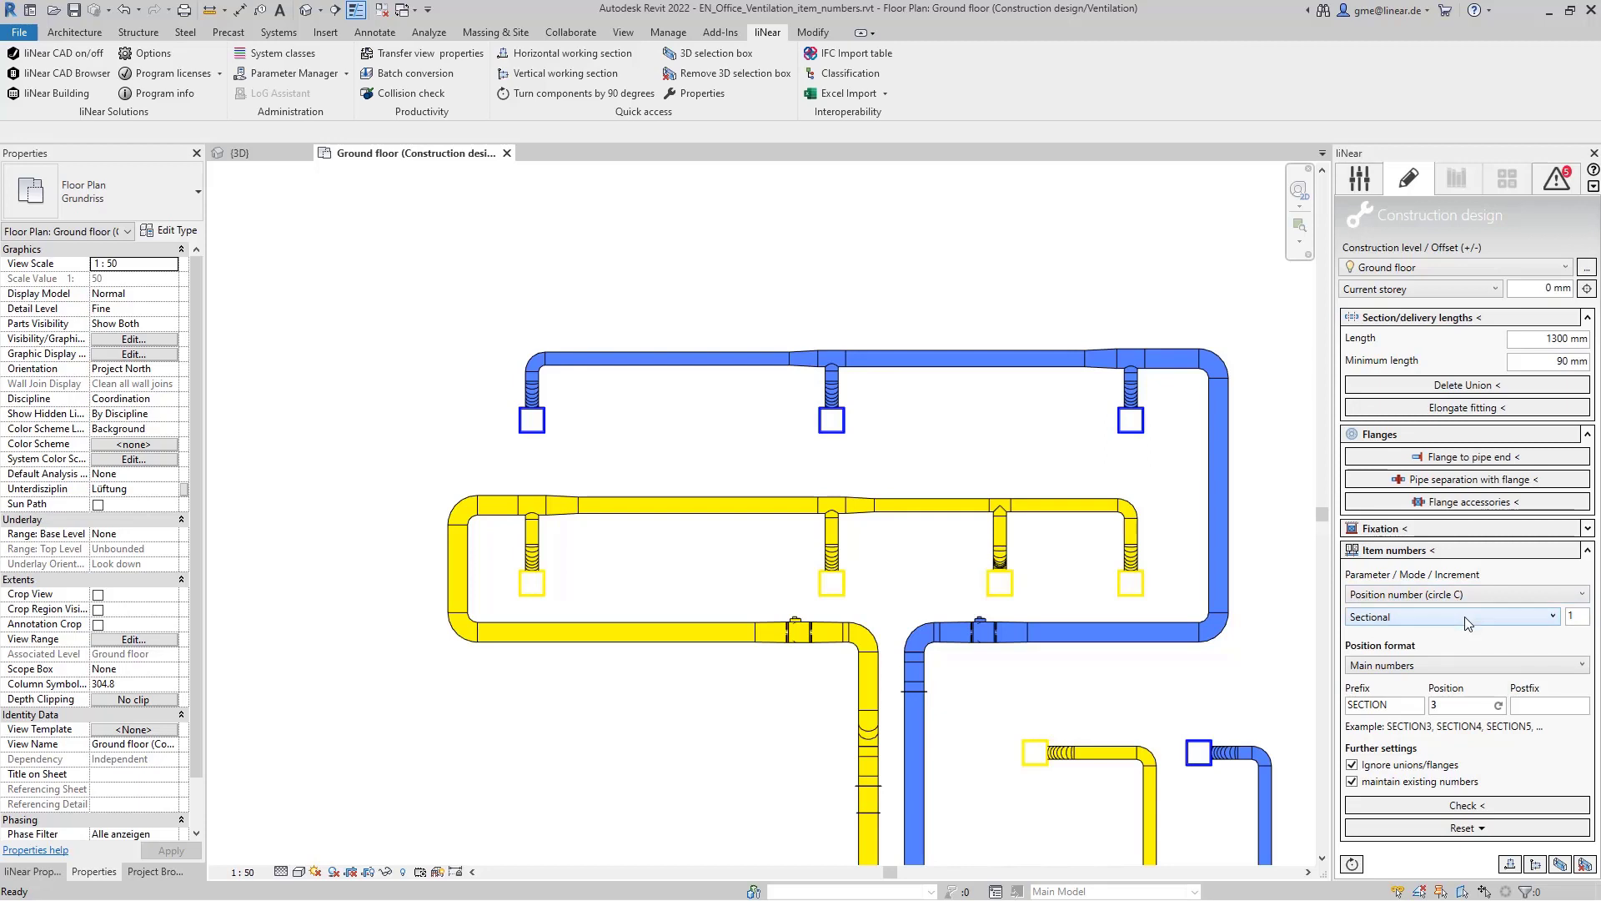
{"action": "left_click", "coordinate": [1466, 616]}
{"action": "left_click", "coordinate": [1398, 720]}
{"action": "left_click_drag", "start_coordinate": [1403, 704], "coordinate": [1345, 708]}
{"action": "type", "text": "FM"}
{"action": "key", "text": "Tab"}
{"action": "type", "text": "1"}
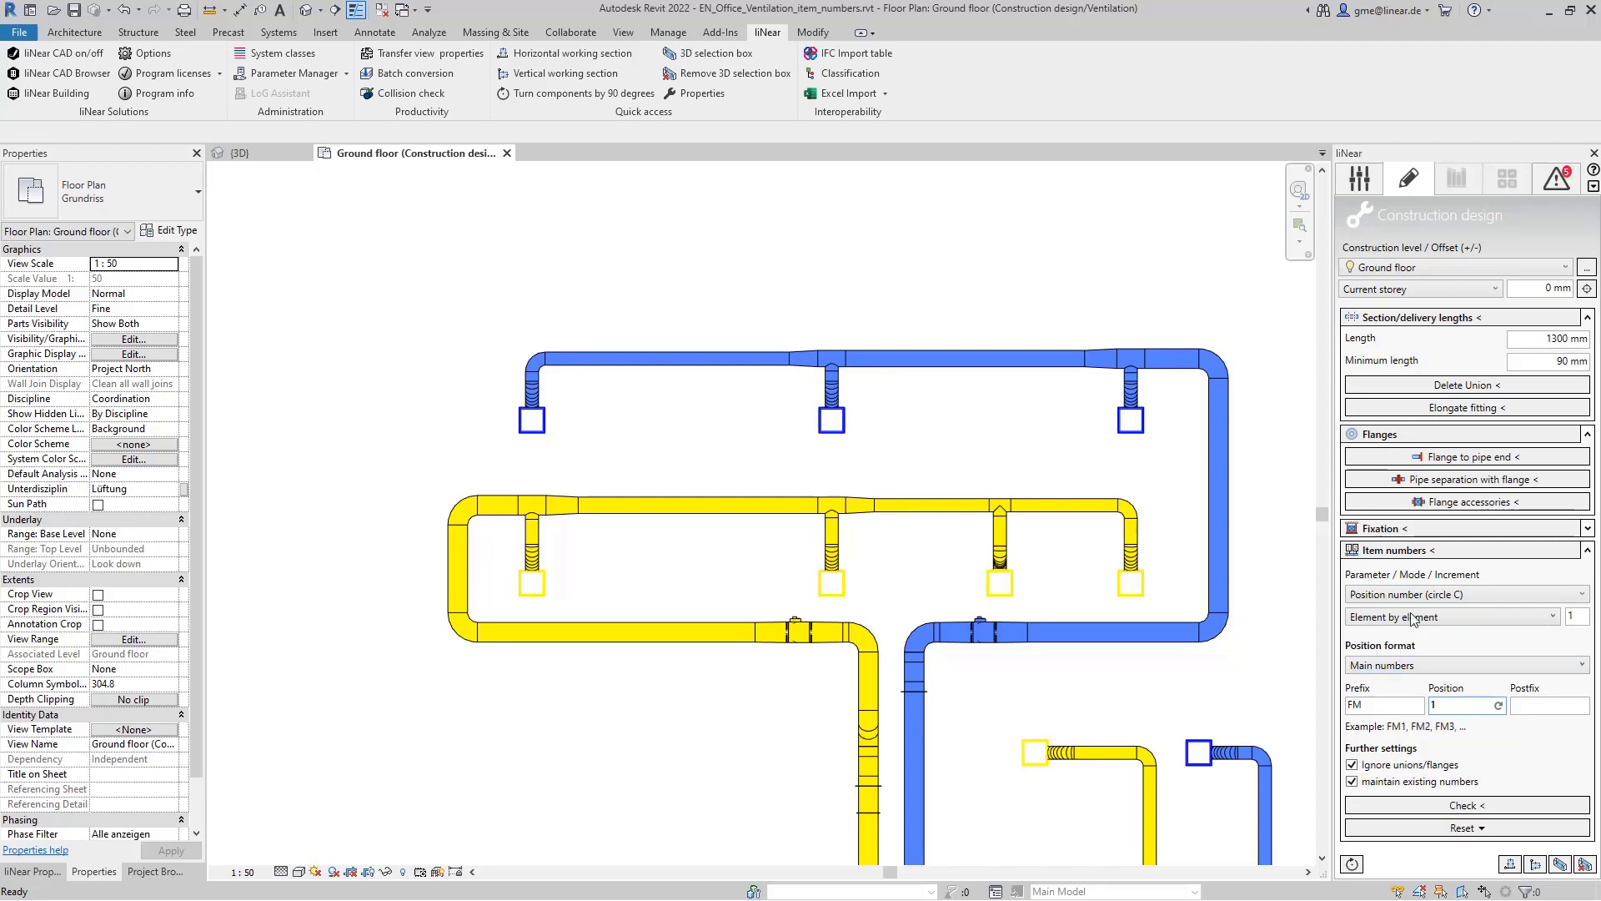
Number the four yellow air terminals left to right as FM1 to FM4
{"action": "left_click", "coordinate": [1394, 550]}
{"action": "left_click", "coordinate": [536, 587]}
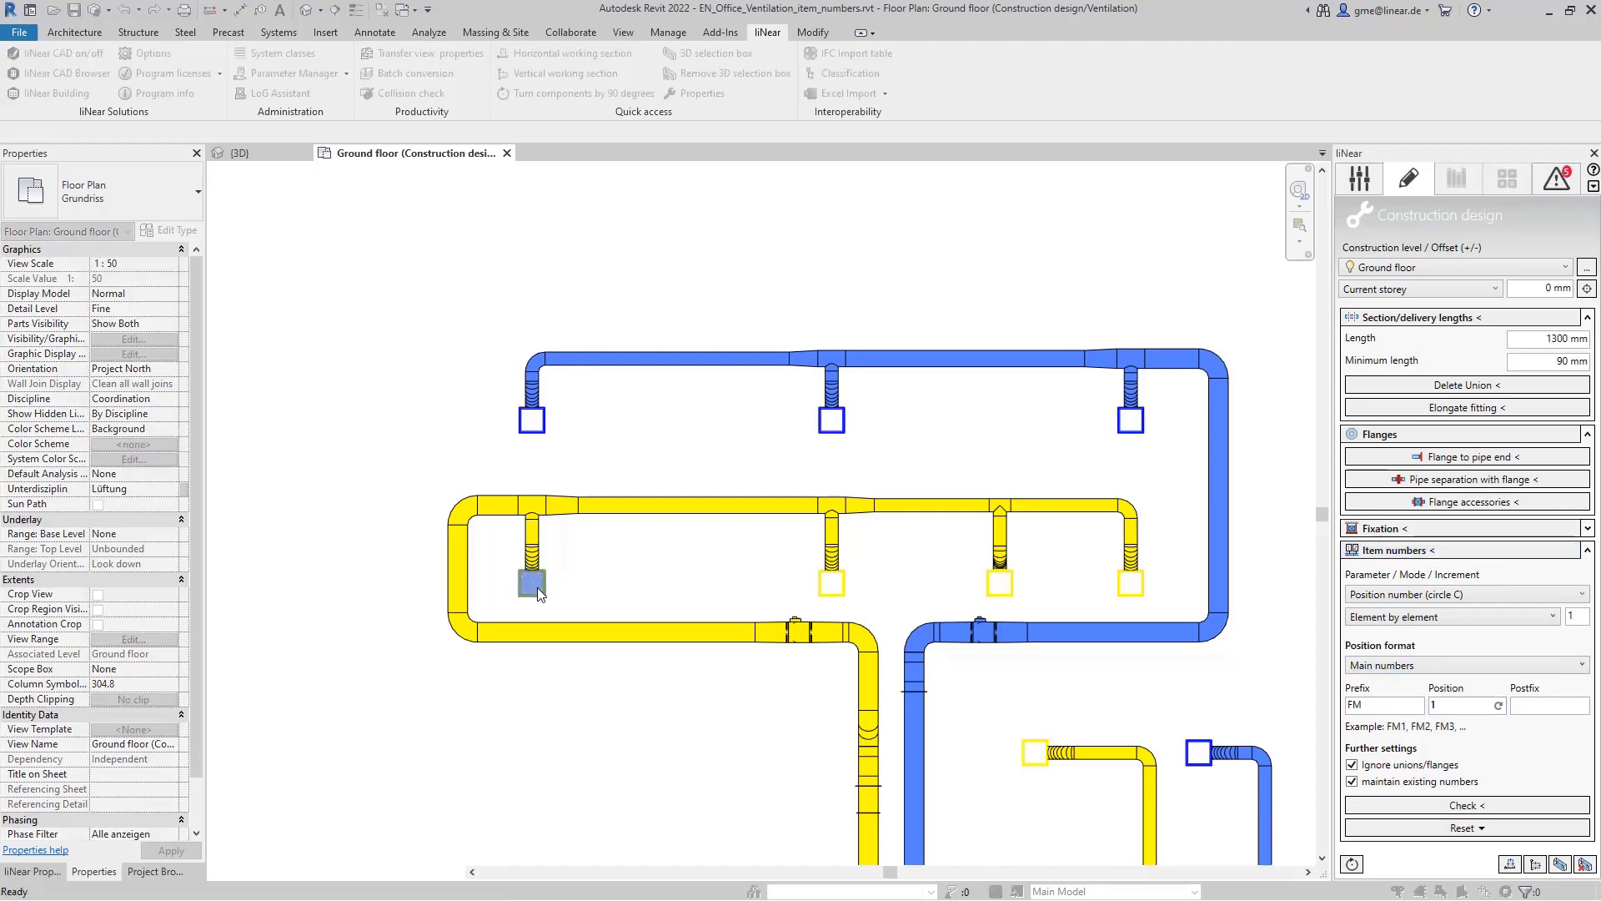
{"action": "left_click", "coordinate": [831, 587]}
{"action": "left_click", "coordinate": [999, 585]}
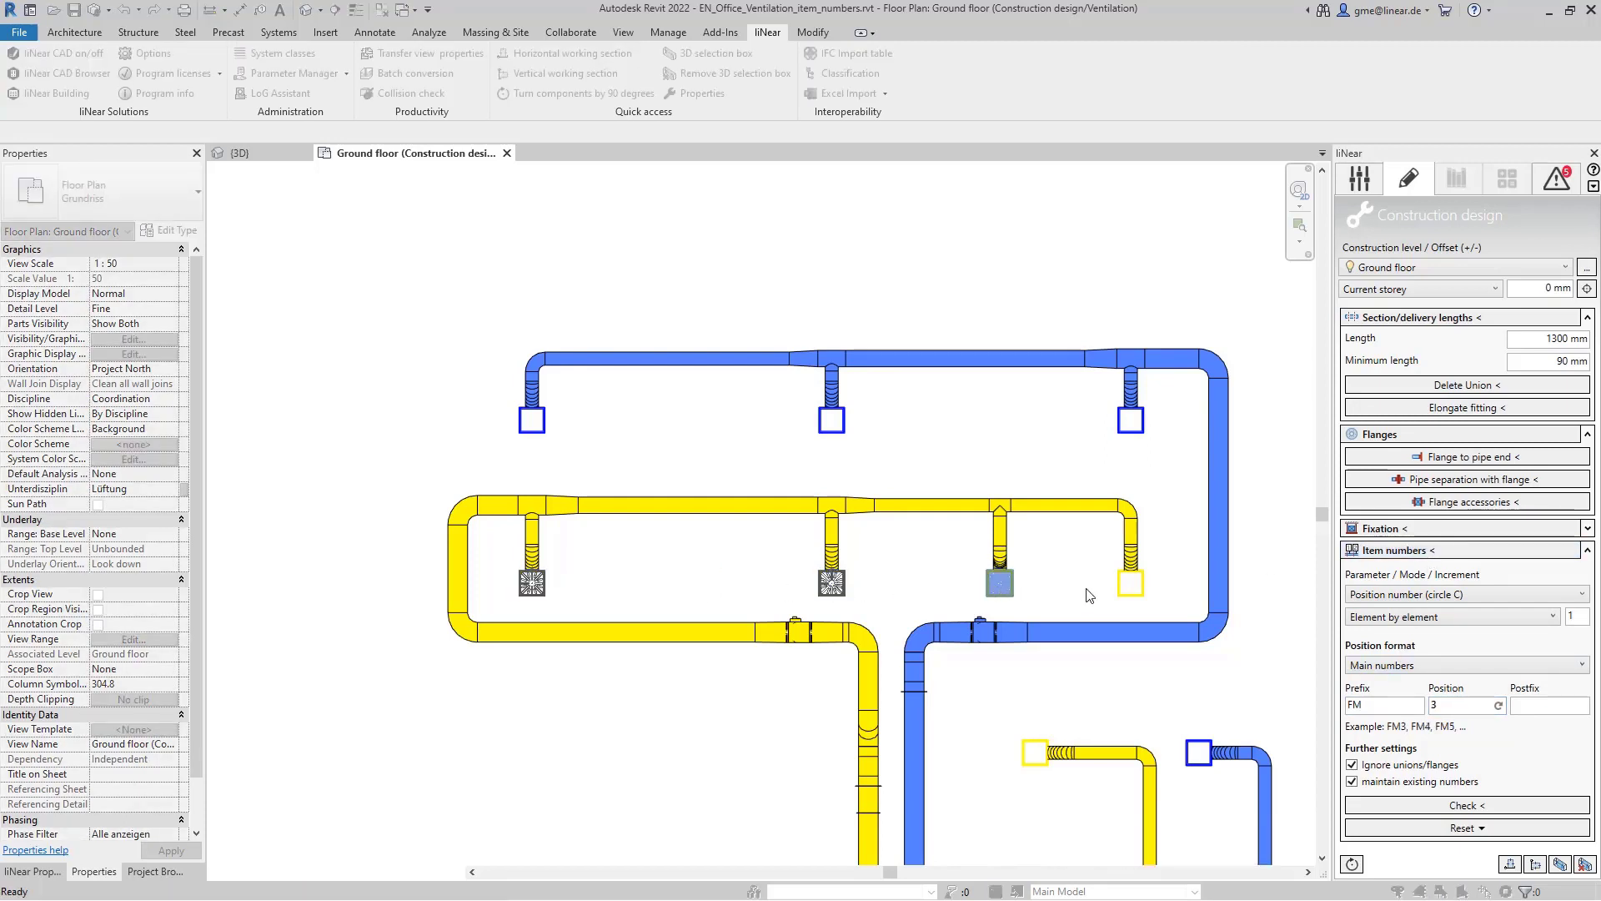
{"action": "left_click", "coordinate": [1125, 587]}
{"action": "key", "text": "Escape"}
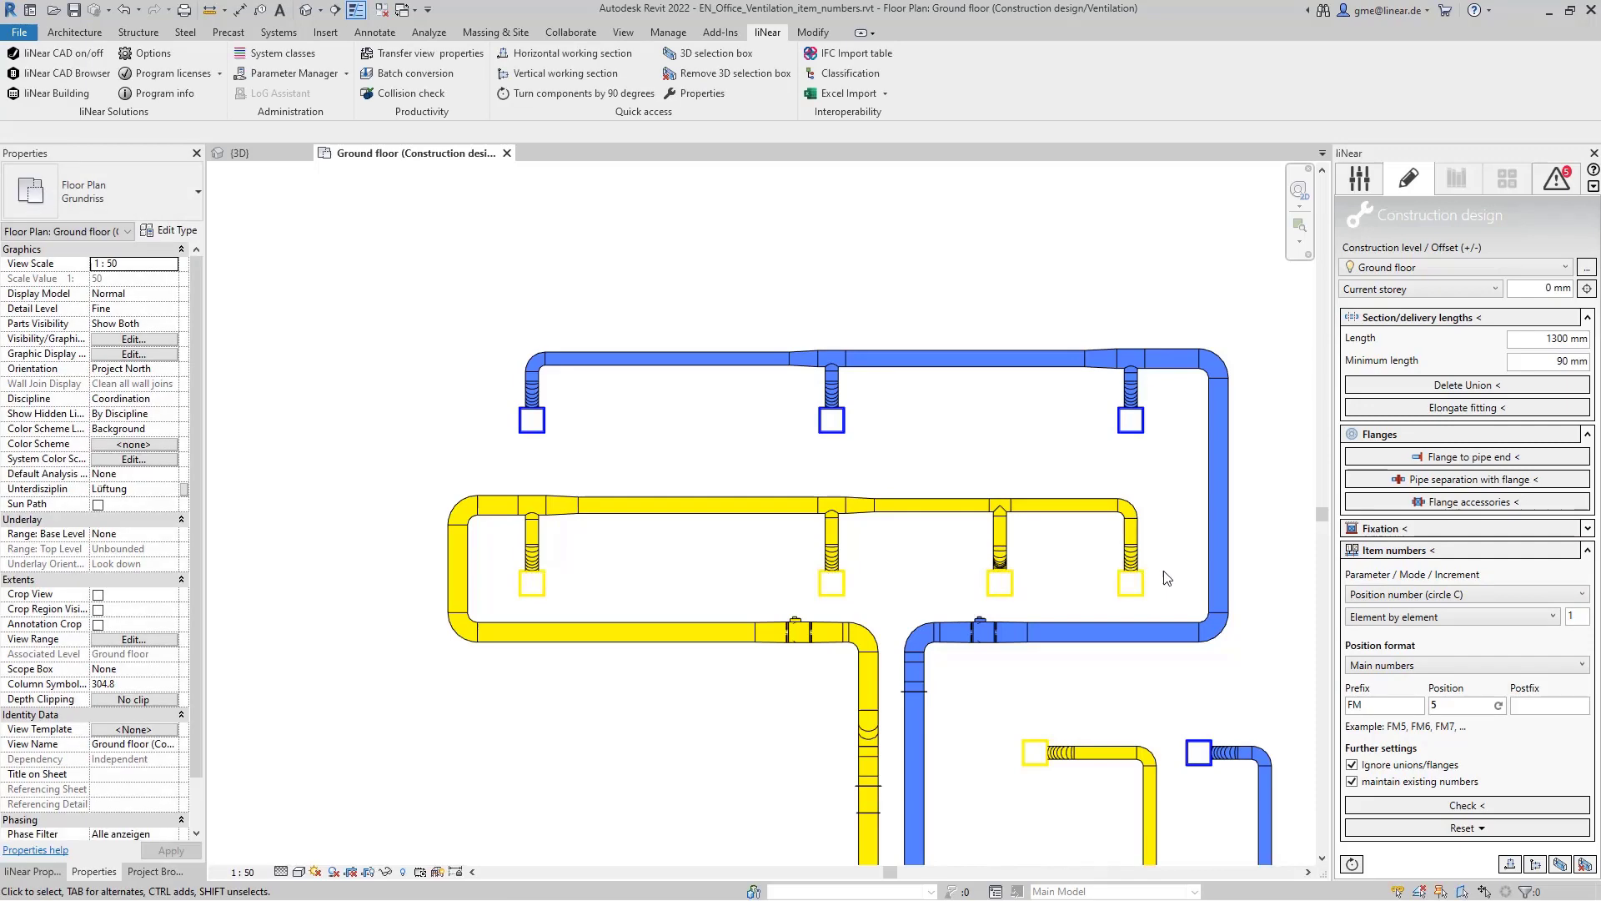
{"action": "left_click", "coordinate": [1134, 586]}
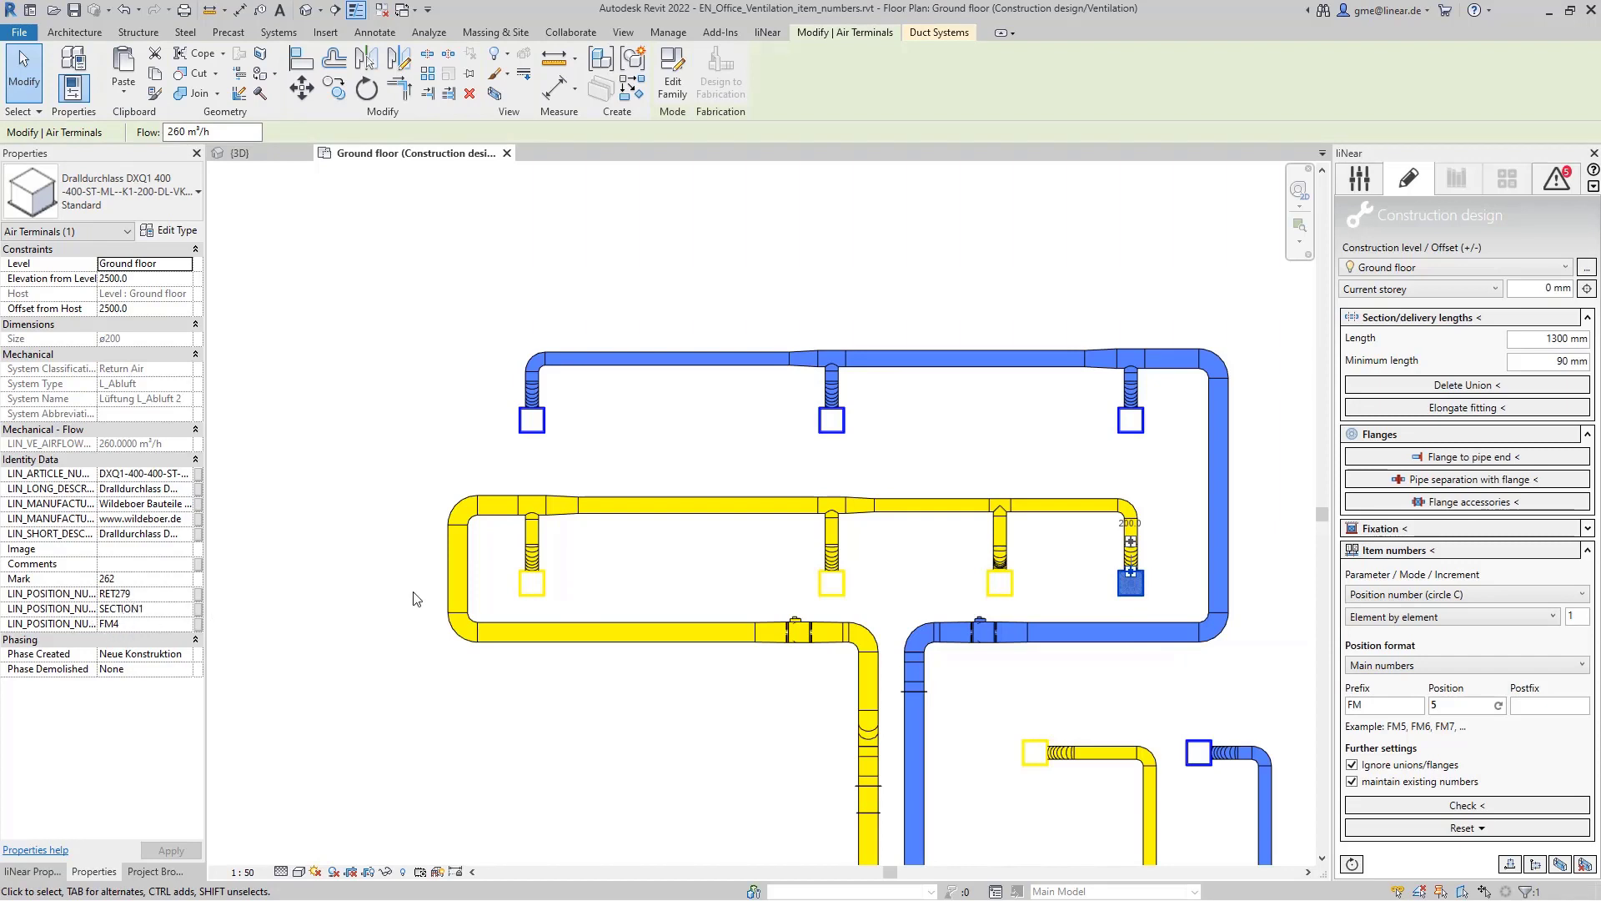
{"action": "left_click", "coordinate": [524, 584]}
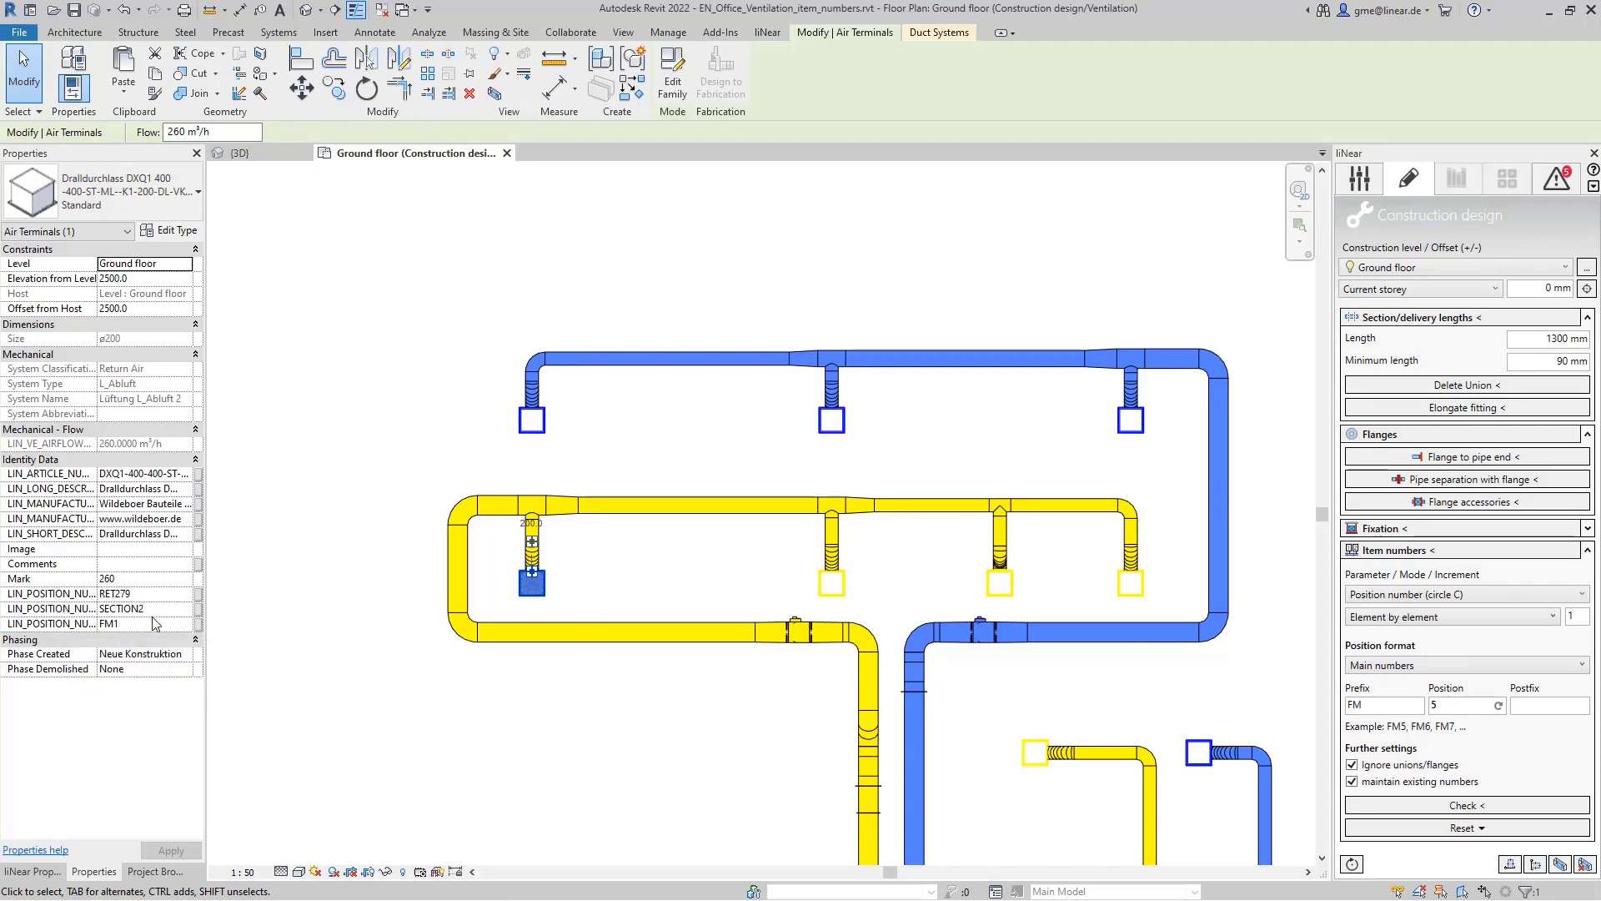
{"action": "left_click", "coordinate": [606, 593]}
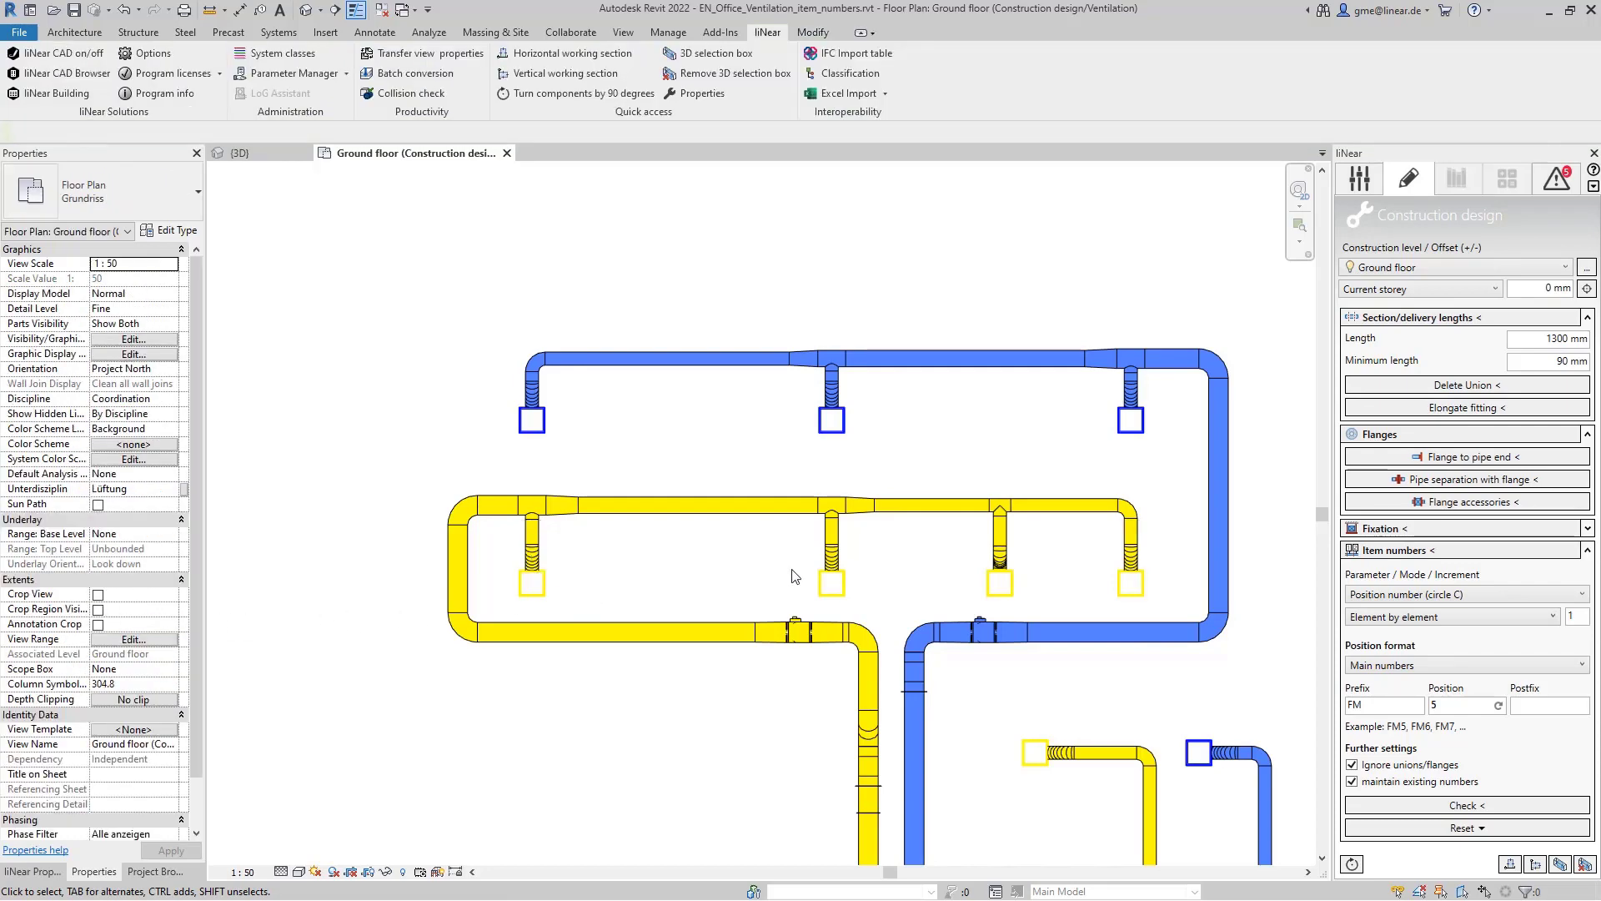
{"action": "left_click", "coordinate": [829, 586]}
{"action": "scroll", "coordinate": [876, 596], "scroll_direction": "down", "scroll_amount": 5}
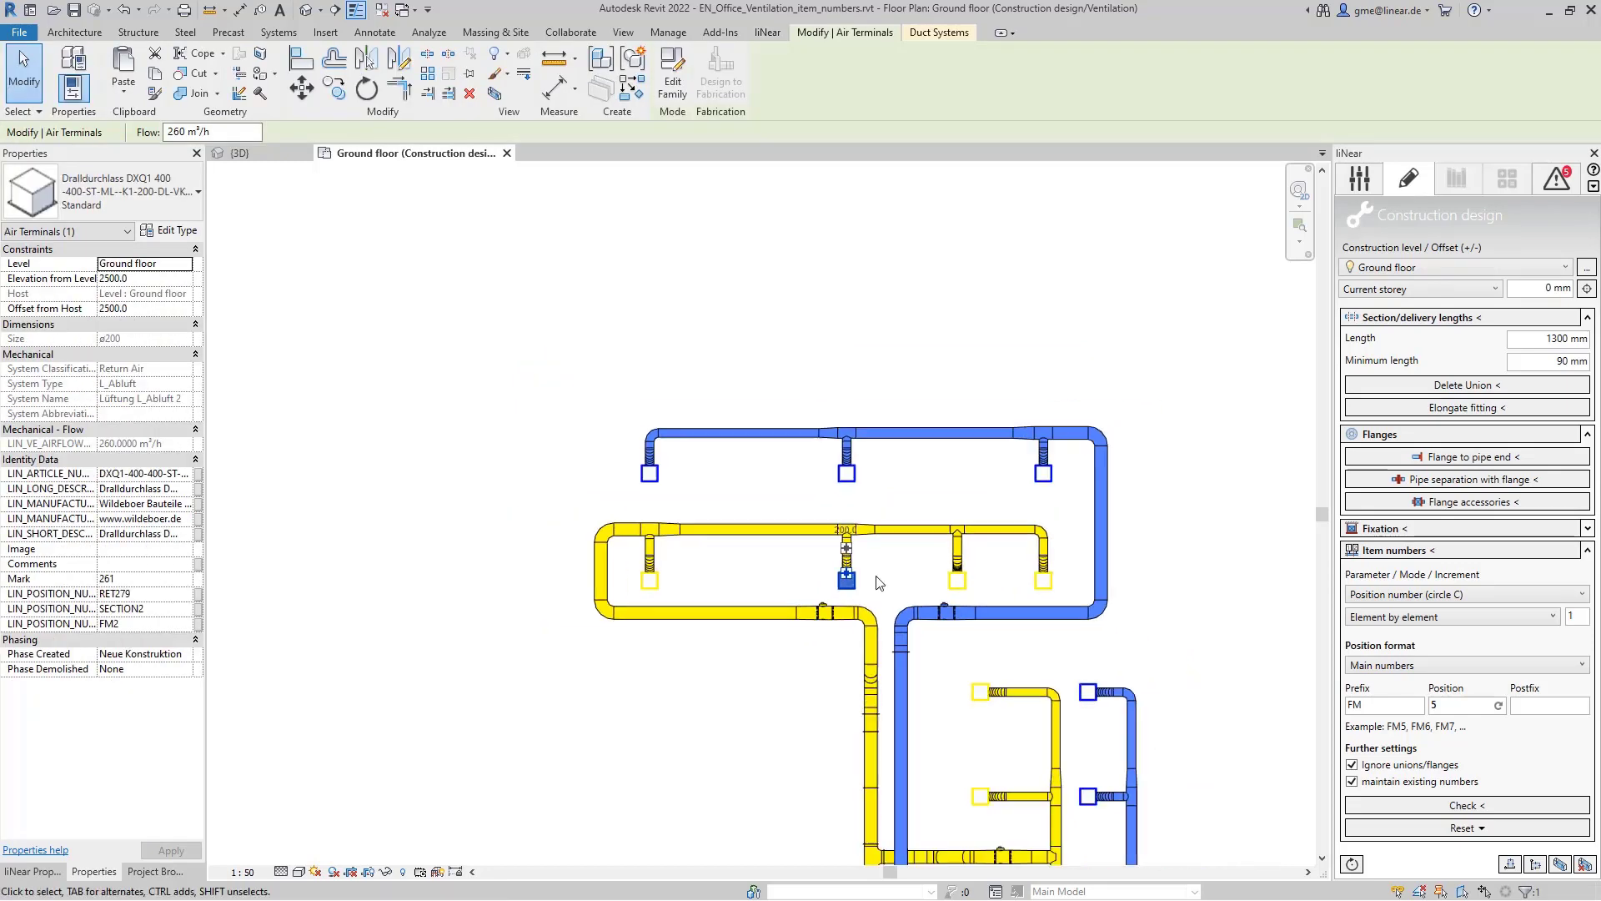
{"action": "scroll", "coordinate": [877, 598], "scroll_direction": "down", "scroll_amount": 1}
{"action": "middle_click_drag", "start_coordinate": [937, 740], "coordinate": [965, 600]}
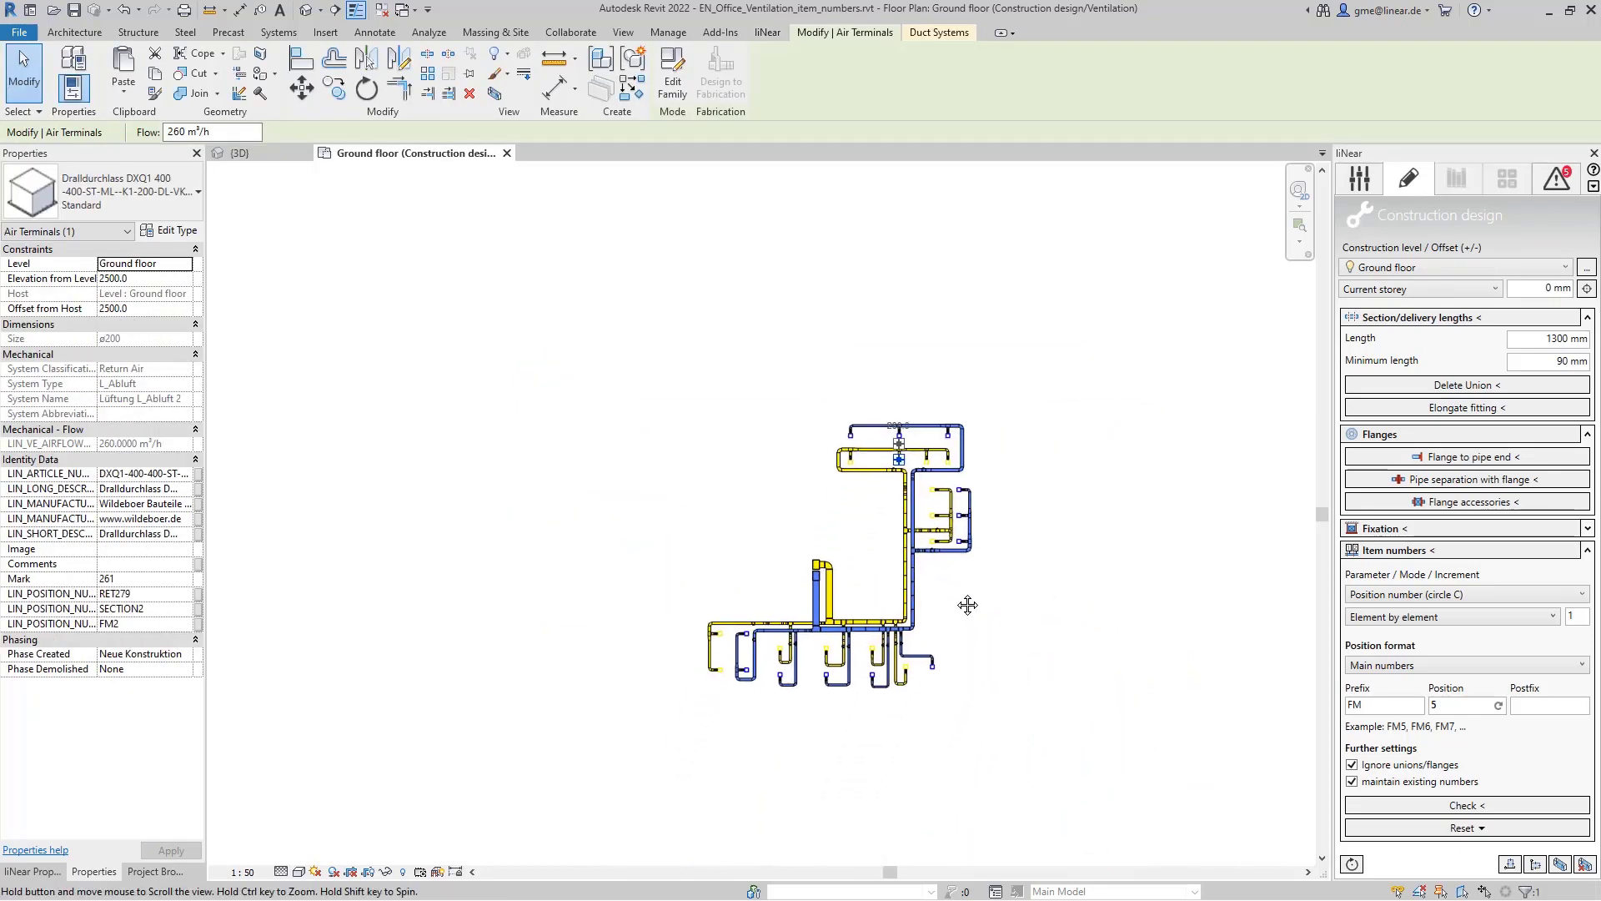
{"action": "scroll", "coordinate": [959, 588], "scroll_direction": "up", "scroll_amount": 3}
{"action": "left_click", "coordinate": [997, 581]}
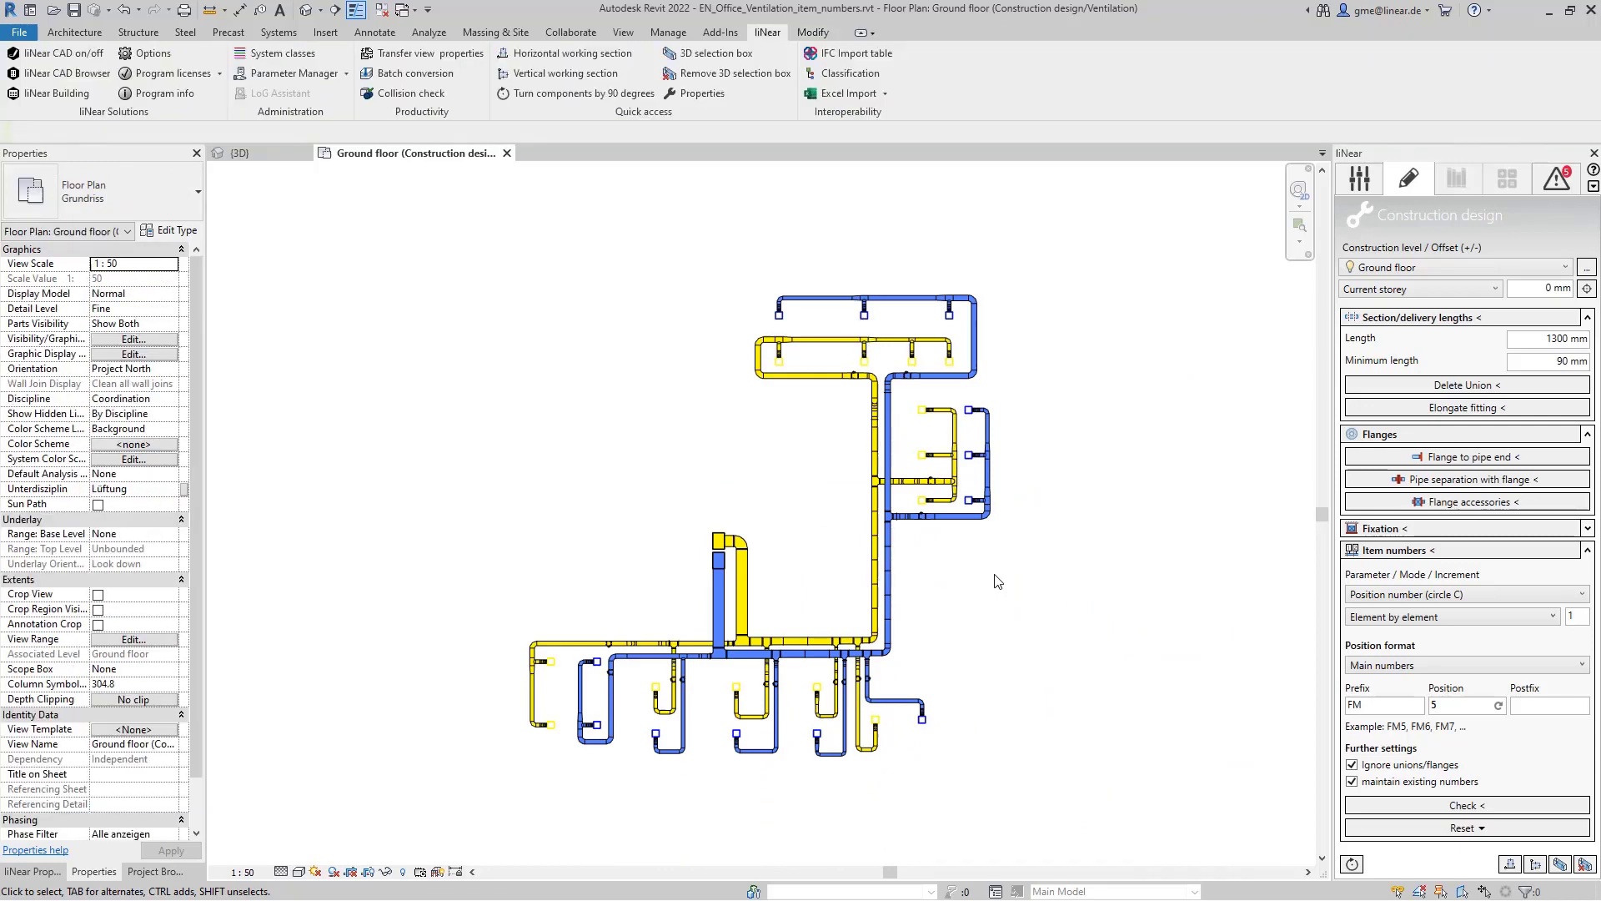